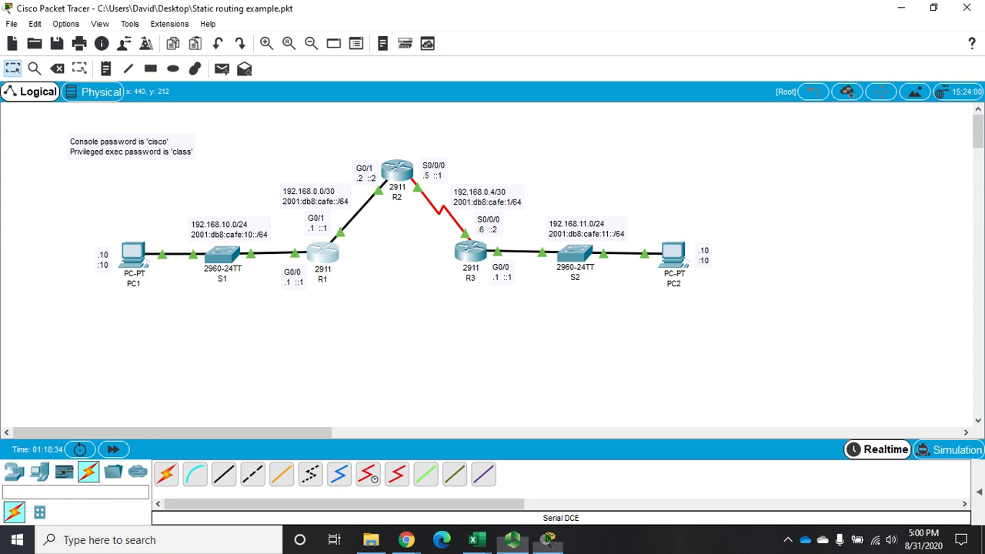
Open router R1's command line, widen its window, and log in with the console password.
click(323, 253)
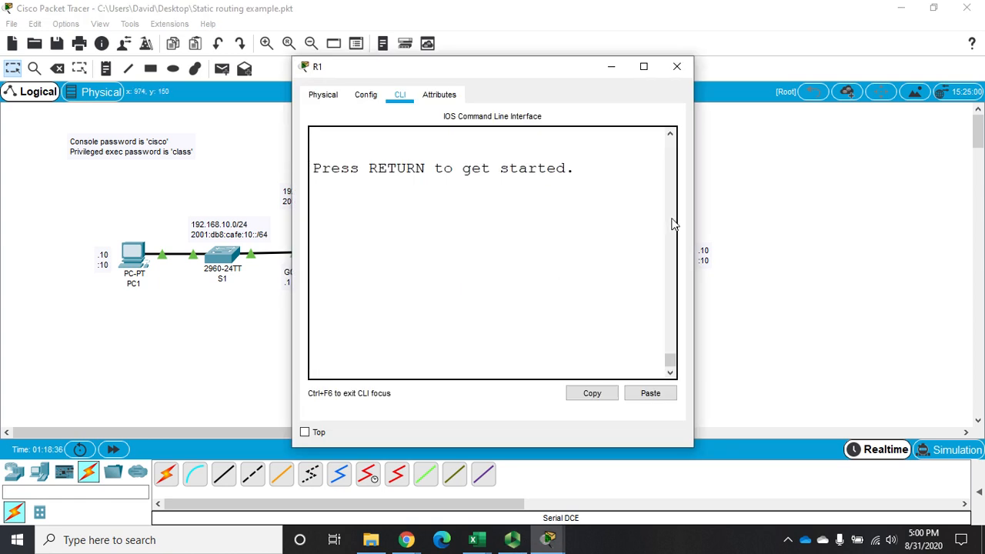
drag(695, 216, 933, 208)
drag(672, 69, 760, 55)
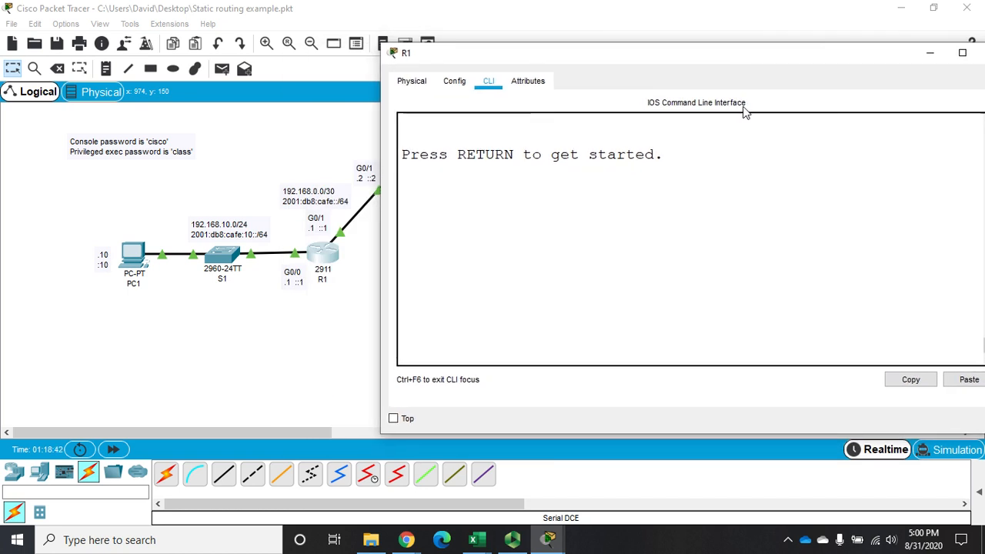
click(723, 185)
key(Return)
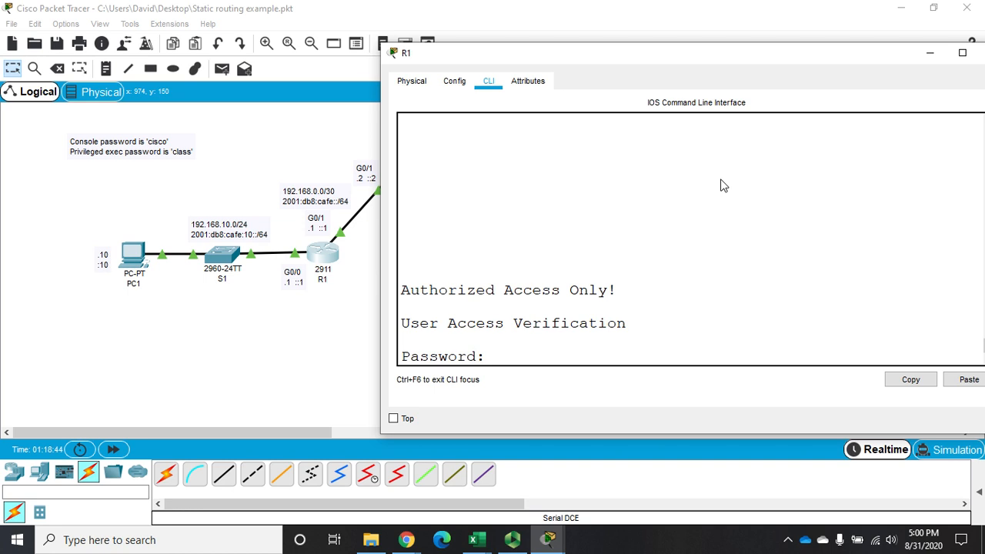
text(cisco)
key(Return)
Enter privileged EXEC mode on R1 with its password and switch to global configuration mode.
text(en)
key(Return)
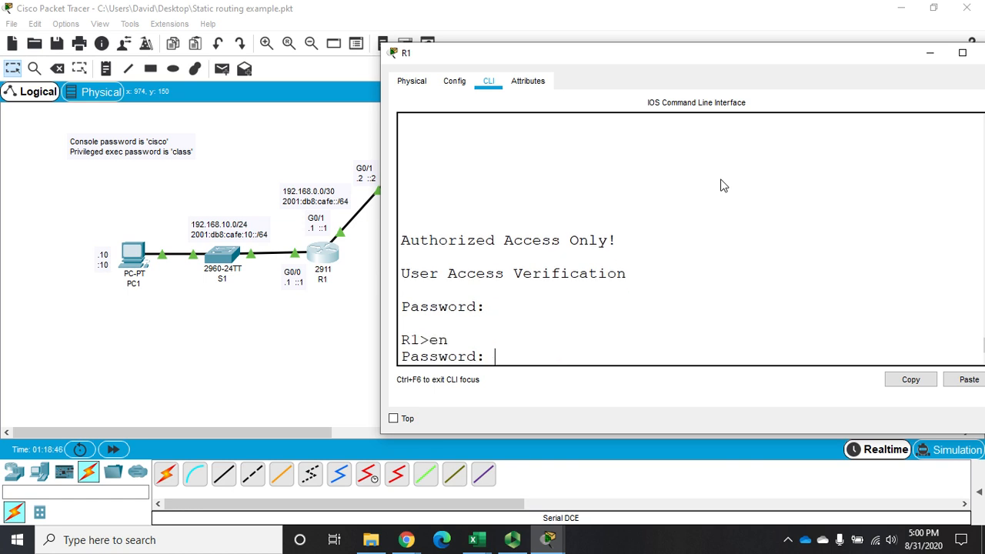
text(class)
key(Return)
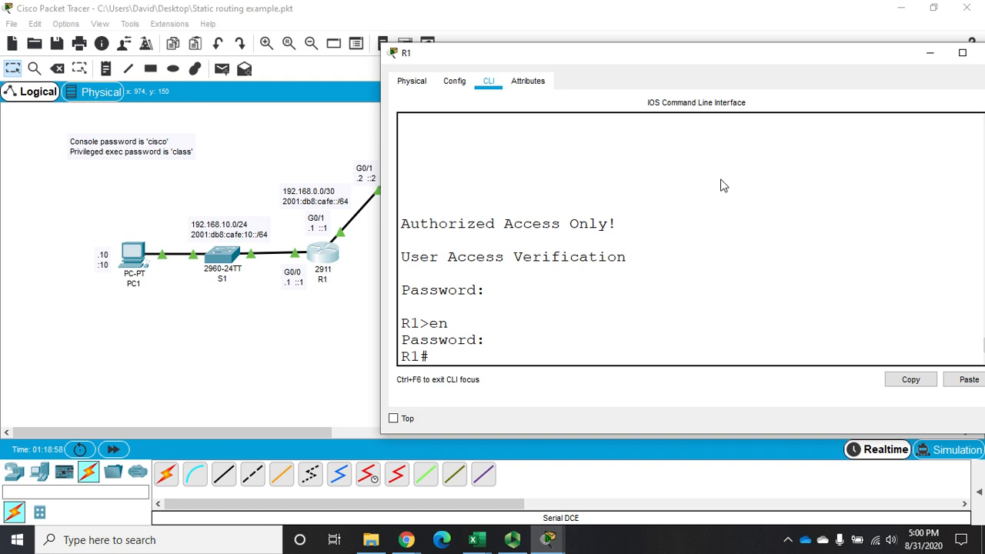
text(config t)
key(Return)
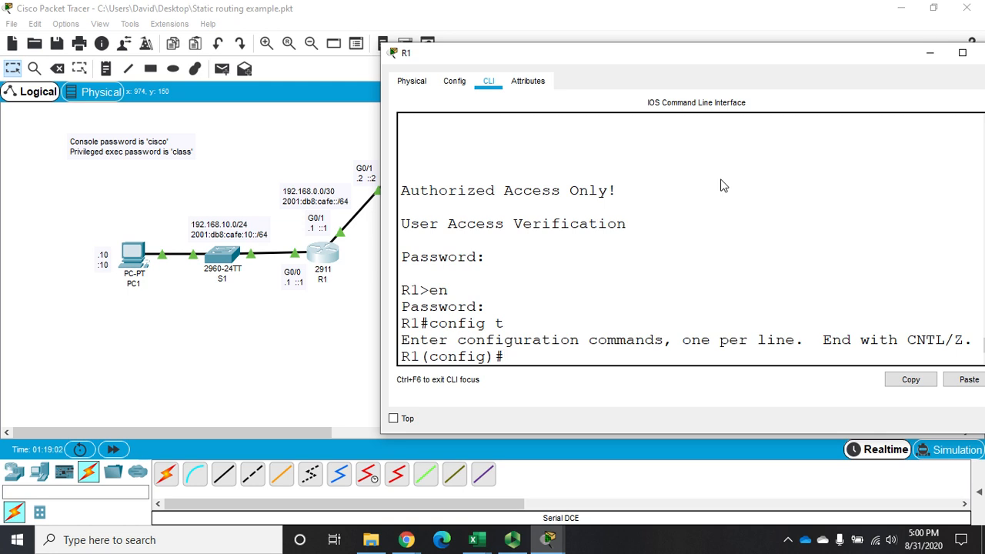
Add a static route on R1 to network 192.168.0.4 with mask 255.255.255.252 and next hop 192.168.0.2.
text(ip route)
drag(686, 62, 612, 302)
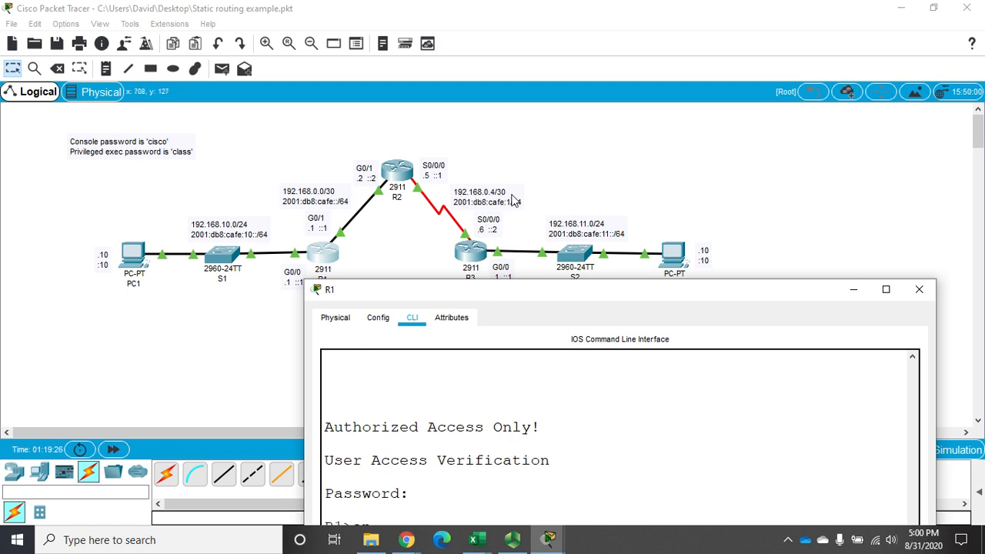
drag(493, 290, 478, 116)
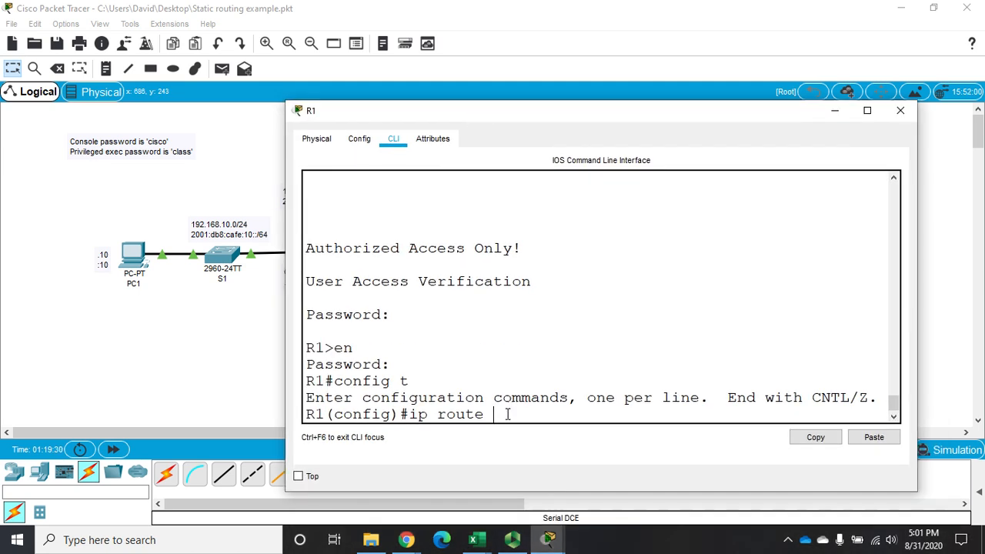
text(192.168.0.4 255)
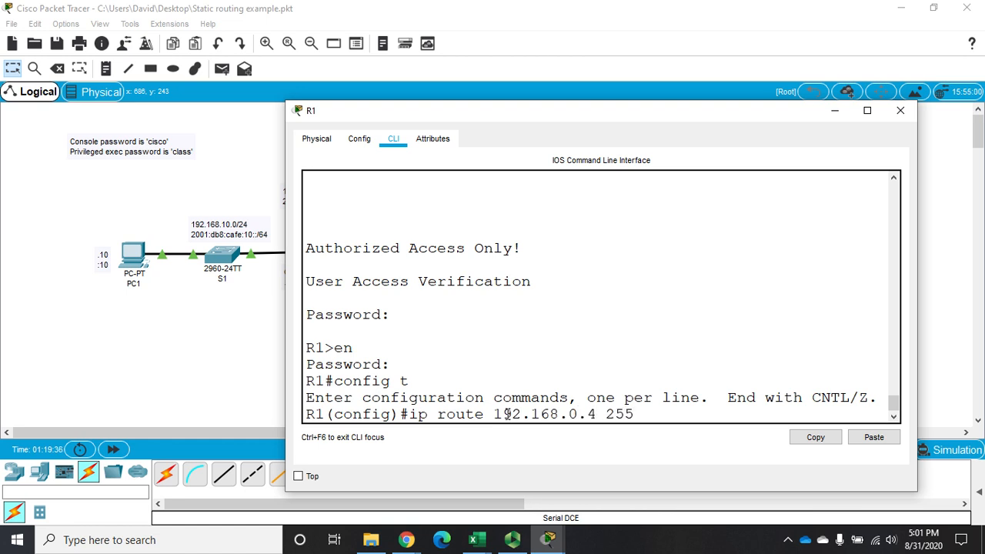
text(.255.255.252)
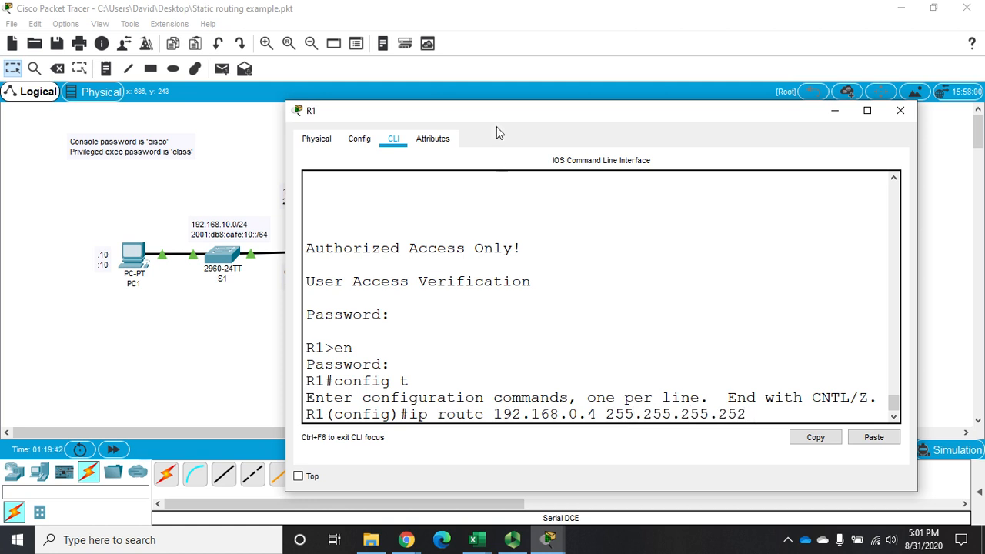
drag(497, 117, 624, 87)
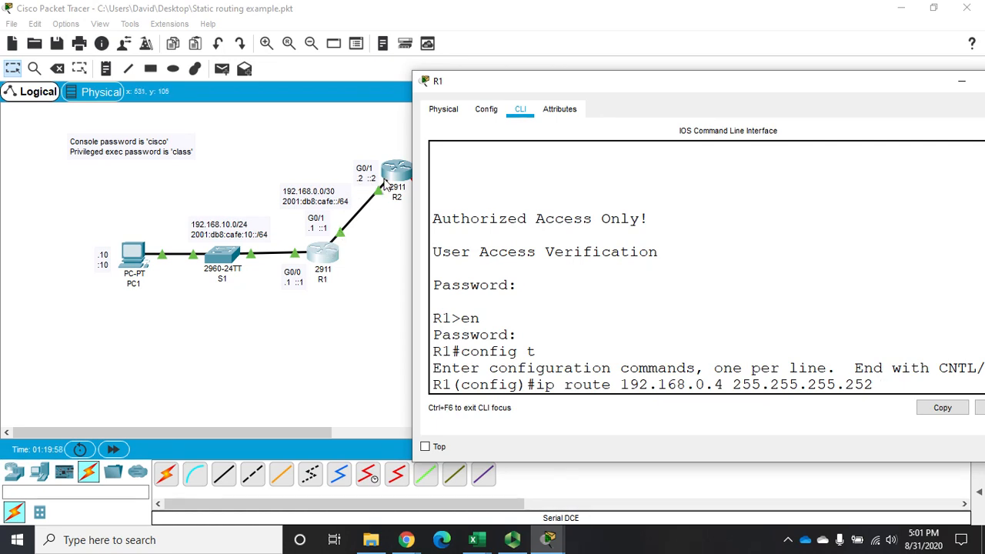
drag(550, 82, 277, 61)
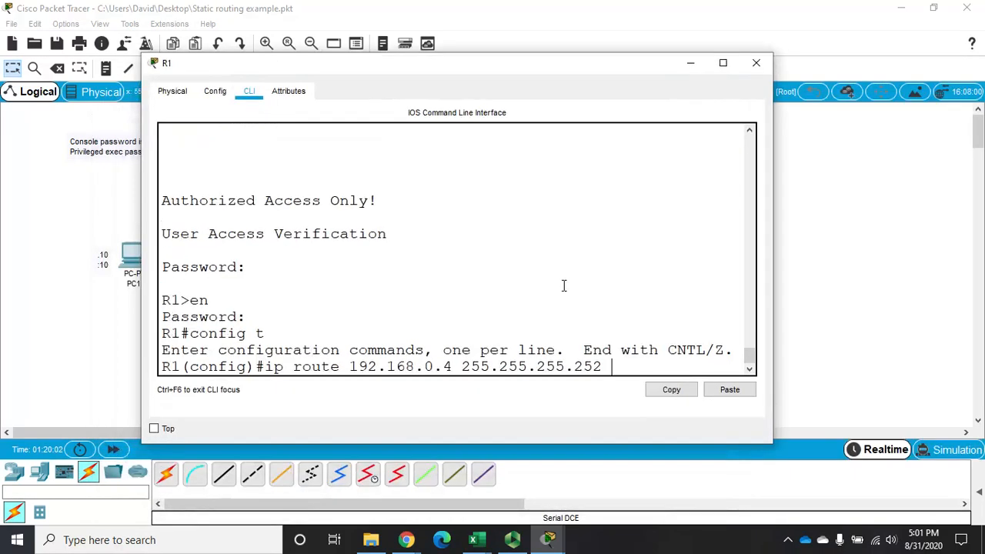
text(192.168.0.2)
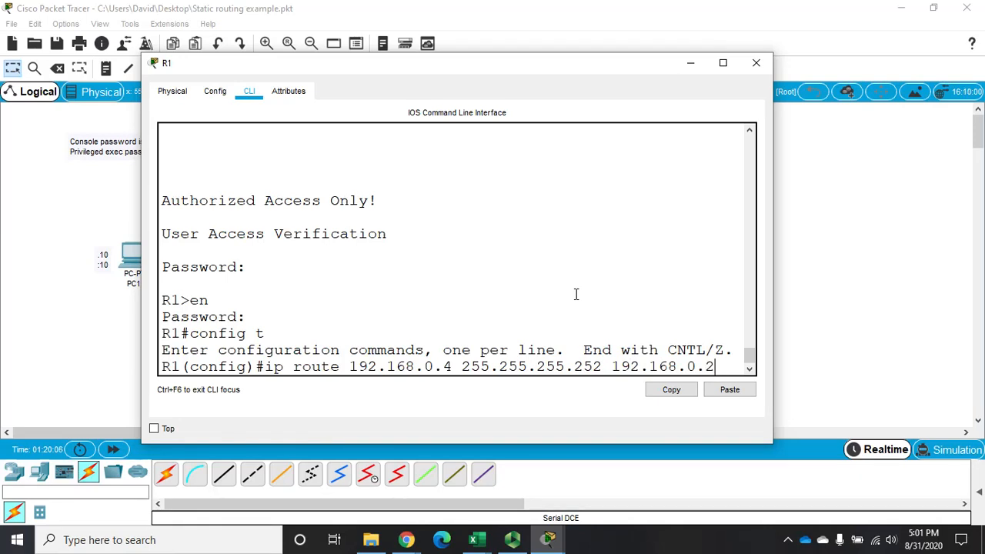
key(Return)
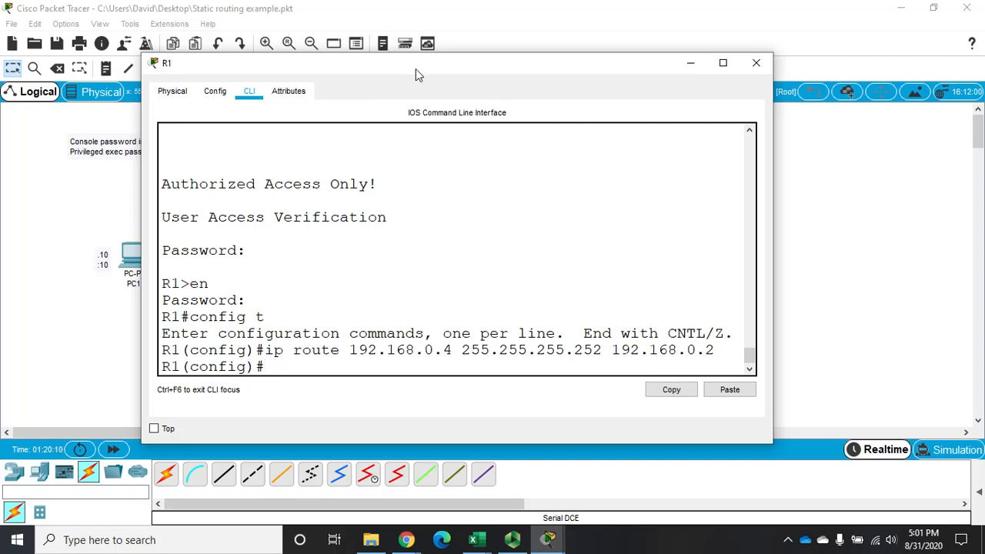
Add a static route on R1 to network 192.168.11.0 with mask 255.255.255.0 and next hop 192.168.0.2, and close R1's window.
drag(415, 69, 429, 400)
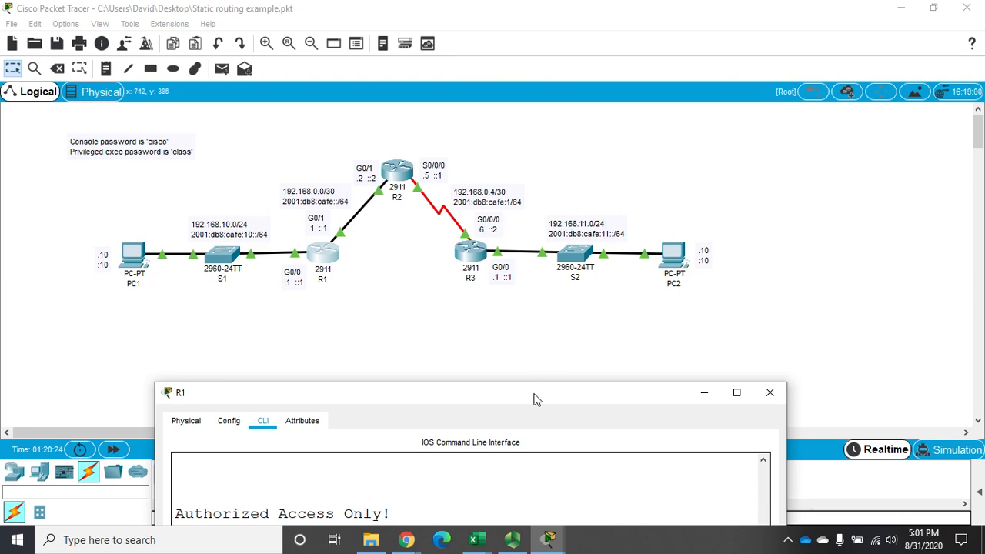
drag(534, 399, 585, 46)
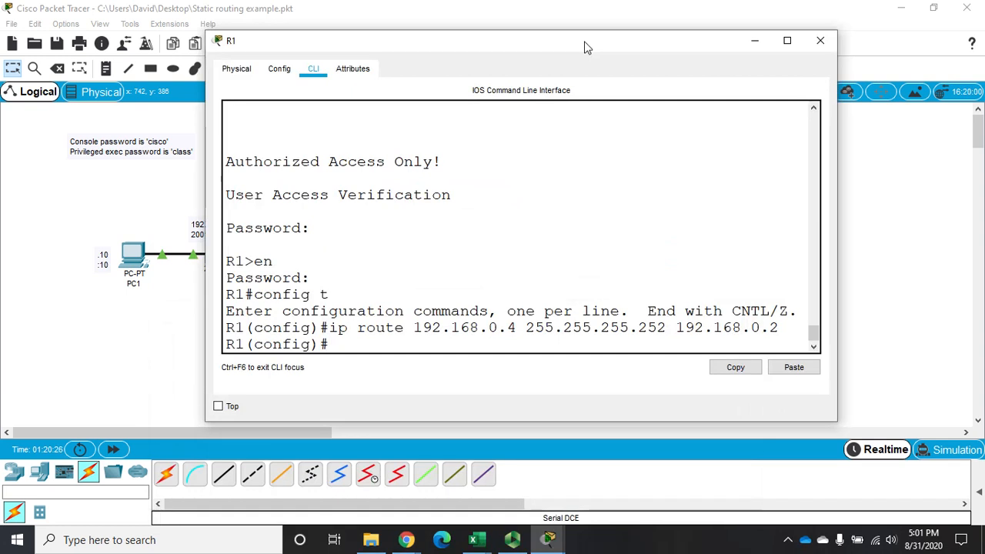
text(ip route)
text(192.168.1)
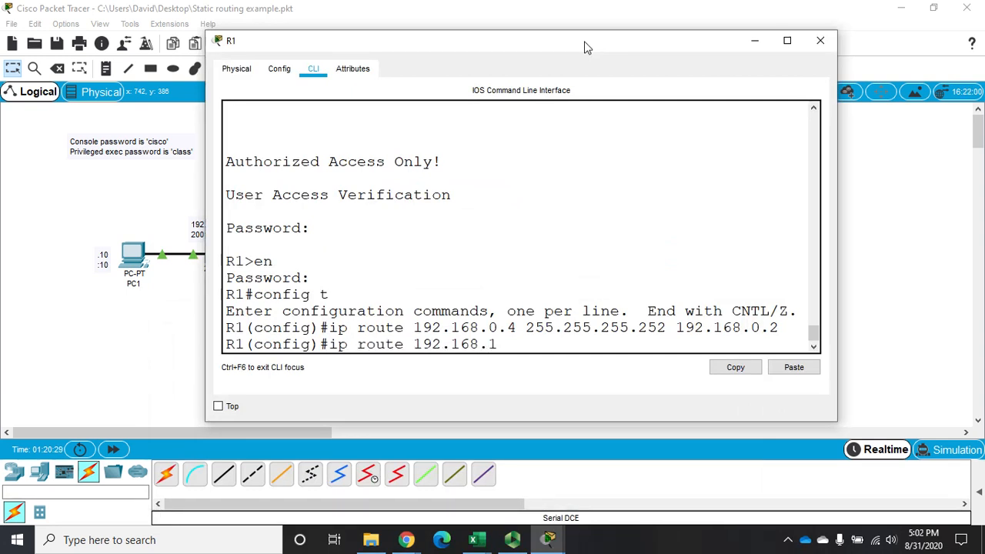
text(1.0 255.255.255)
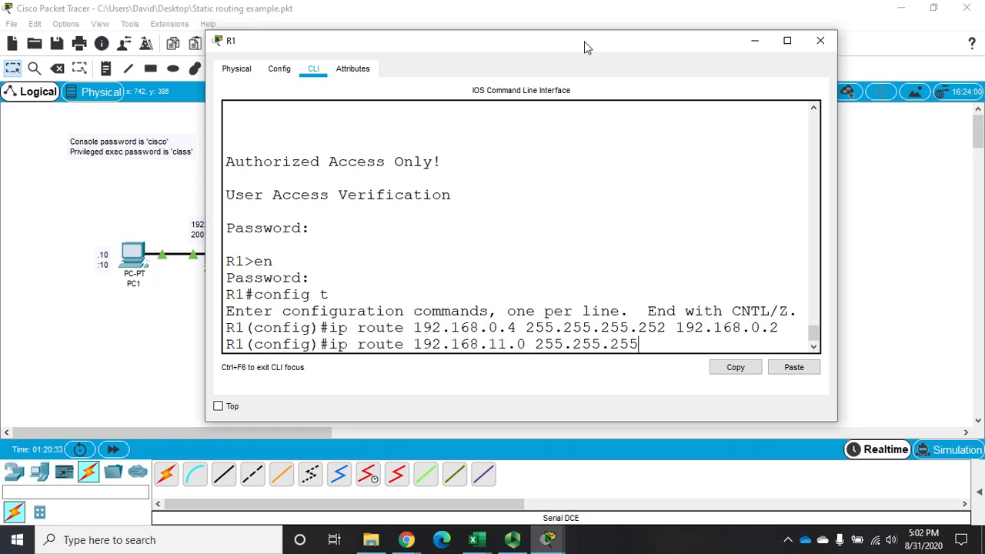
text(.0)
drag(485, 46, 882, 205)
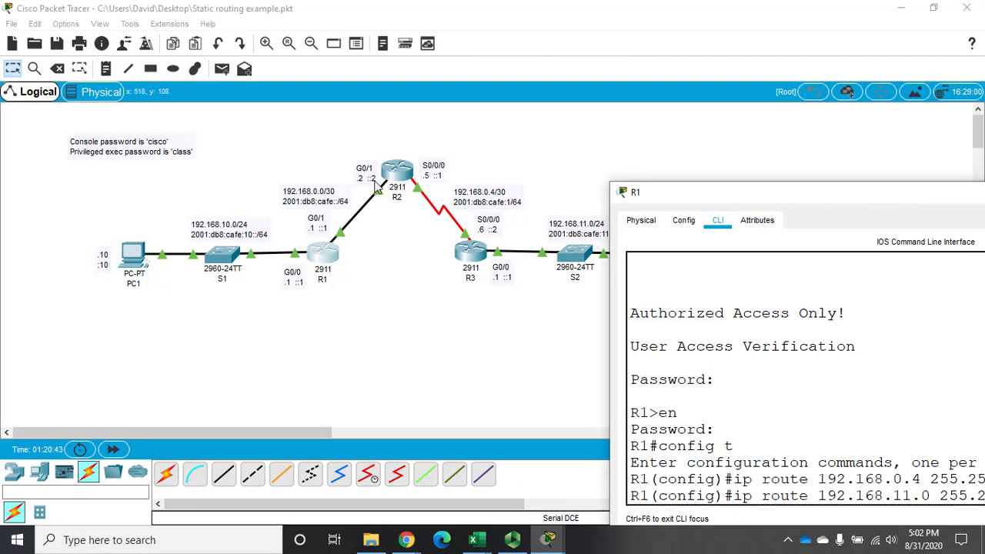
drag(671, 193, 301, 66)
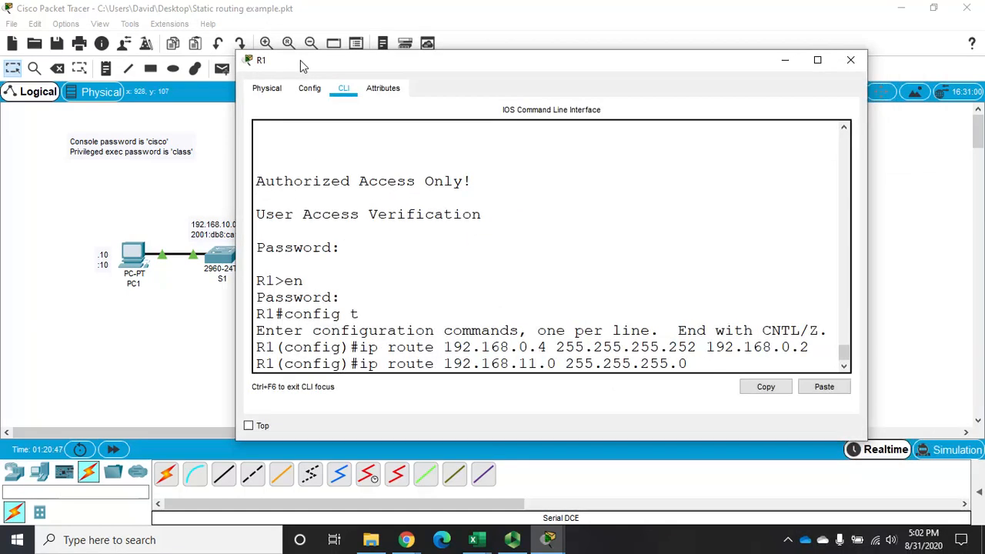
text(192.16)
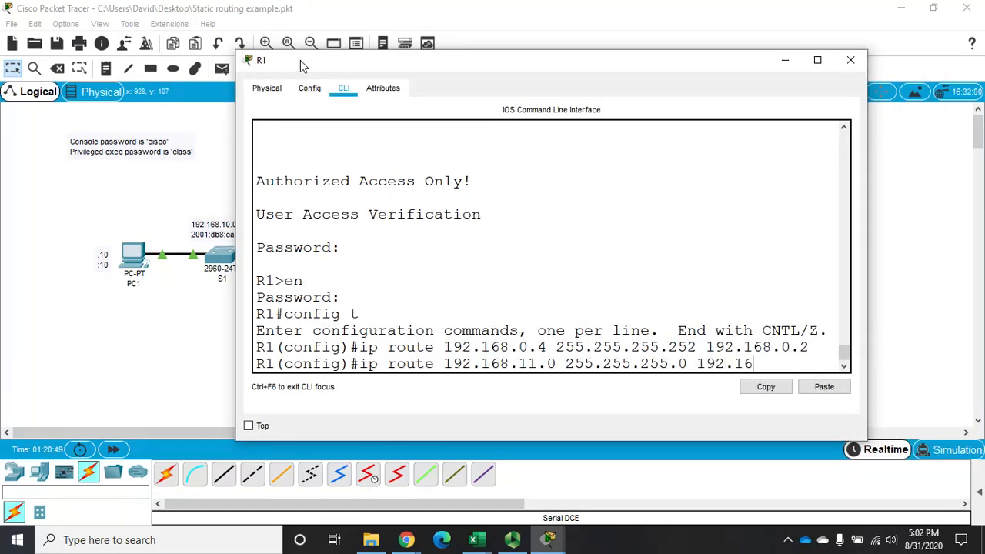
text(8.0.2)
key(Return)
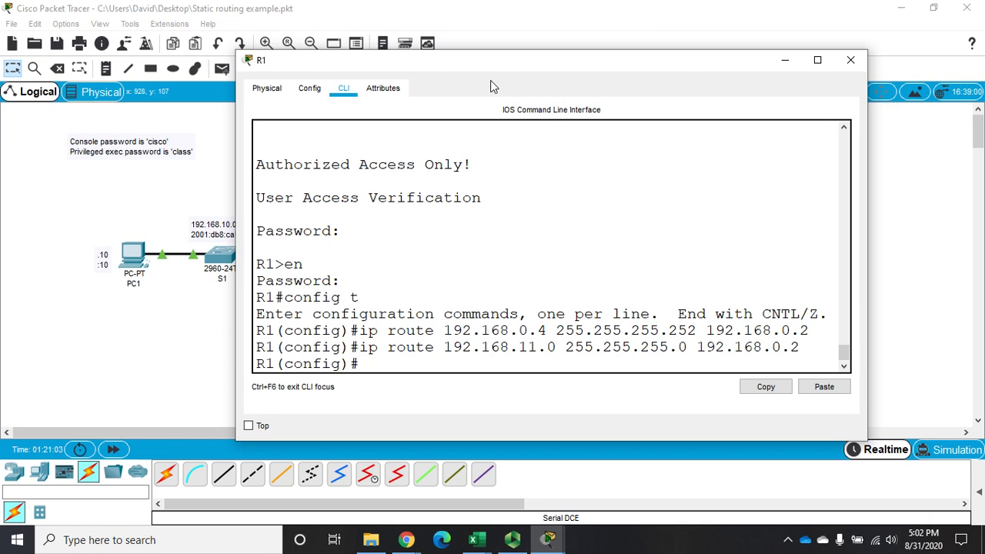
click(851, 62)
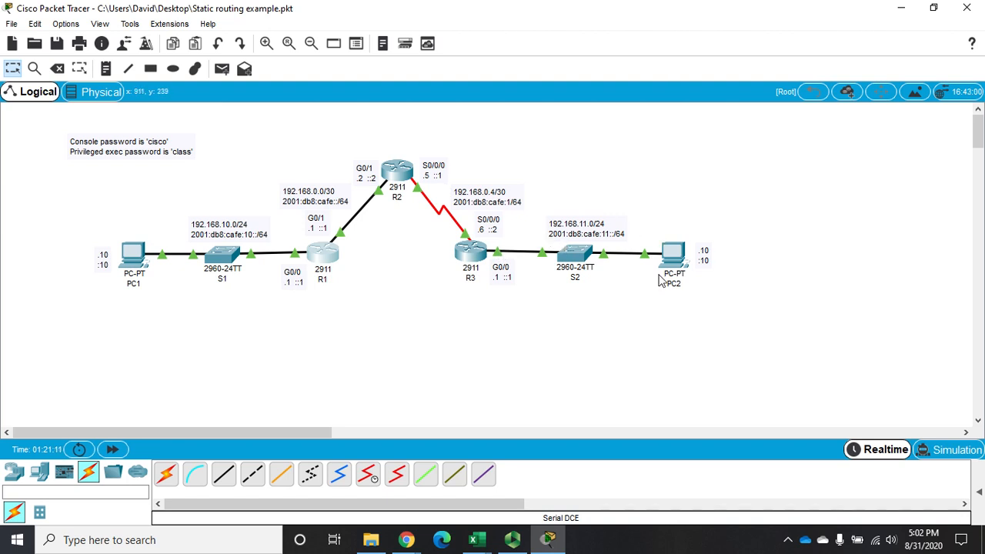
Open router R2's command line and log in with the console password.
mouse_move(680, 250)
mouse_move(443, 221)
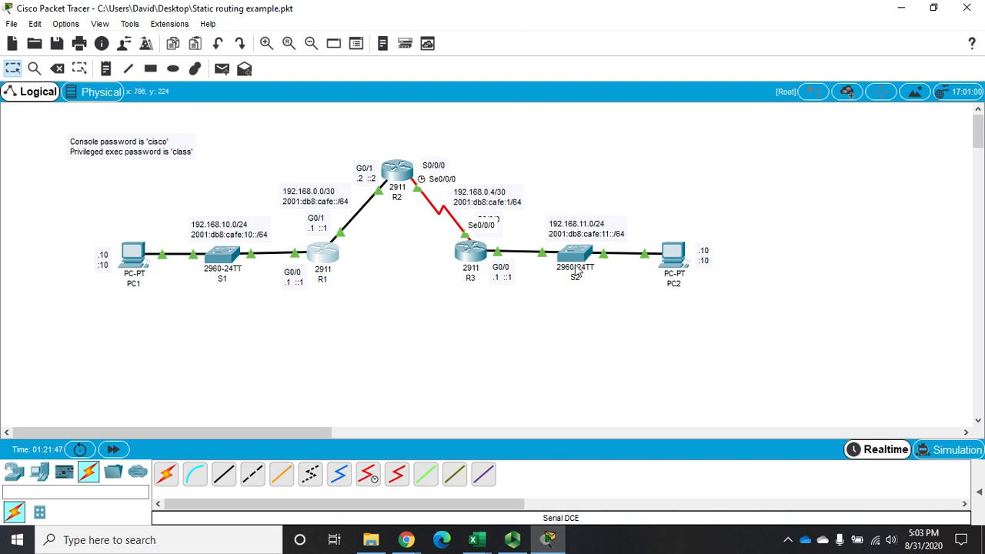
mouse_move(575, 274)
mouse_move(401, 169)
click(396, 178)
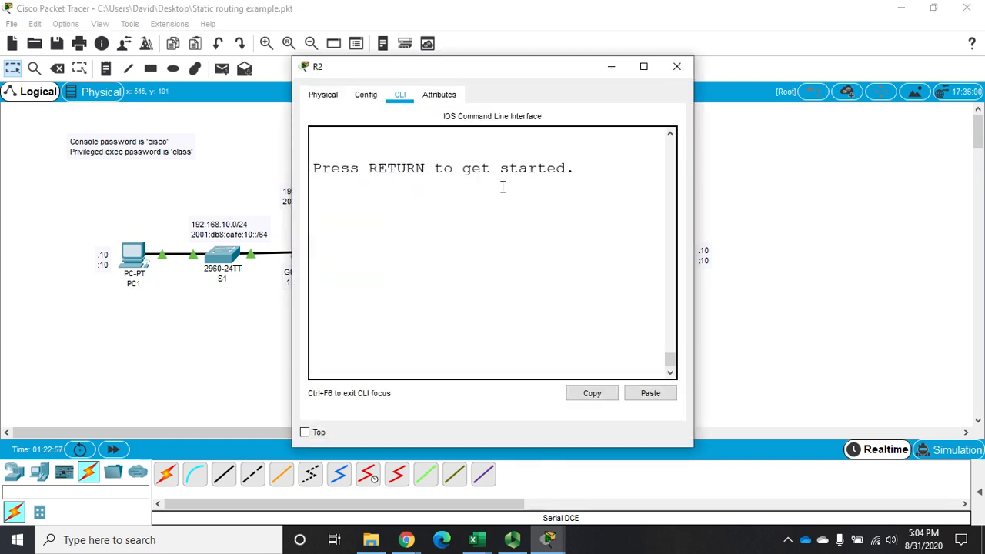
click(549, 253)
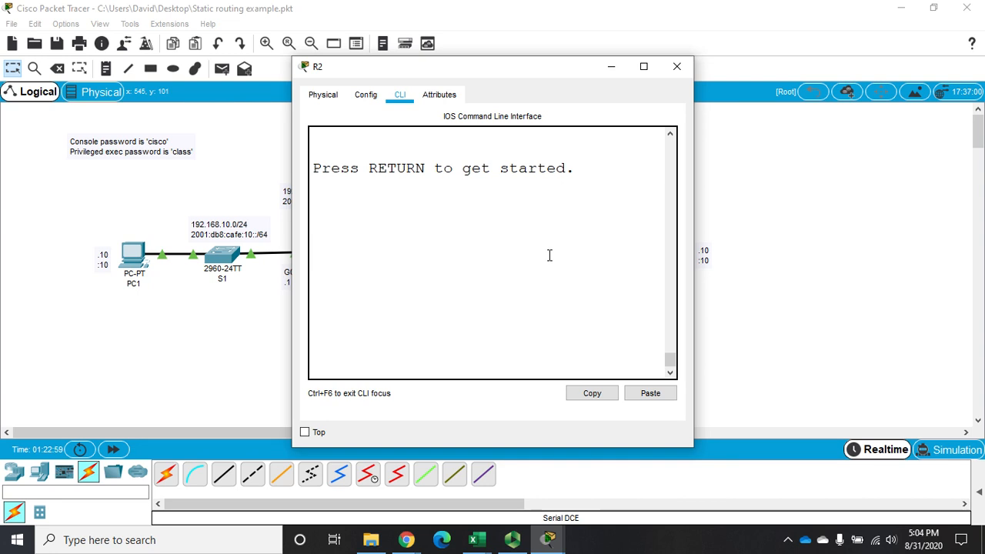
key(Return)
text(cisco)
key(Return)
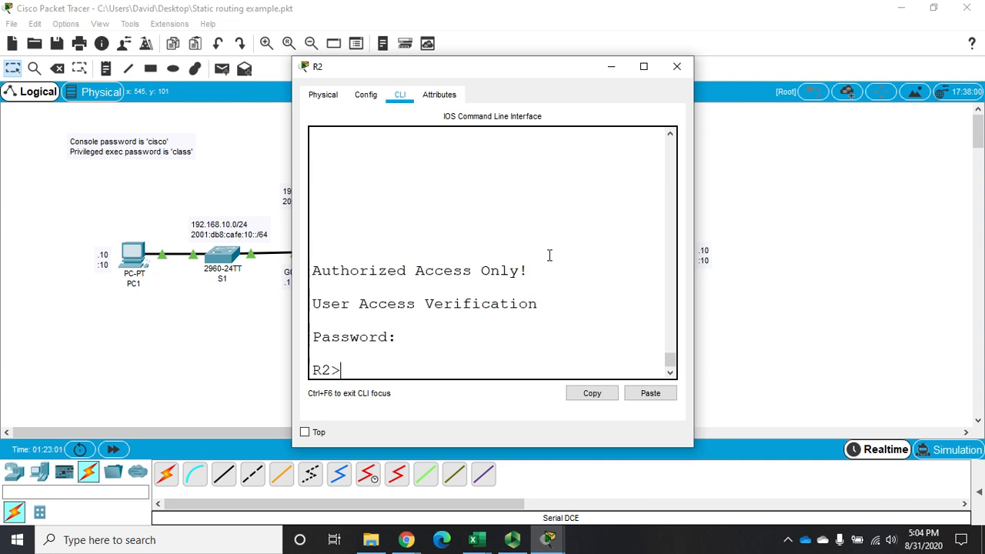
Enter privileged EXEC mode on R2 with its password, widen the window, and switch to global configuration mode.
text(en)
key(Return)
text(class)
key(Return)
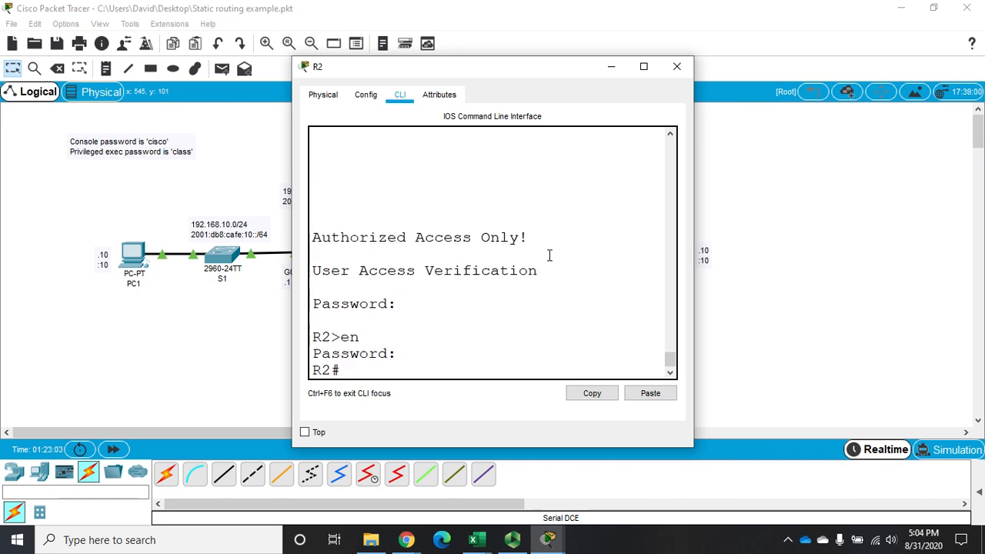
drag(478, 68, 713, 55)
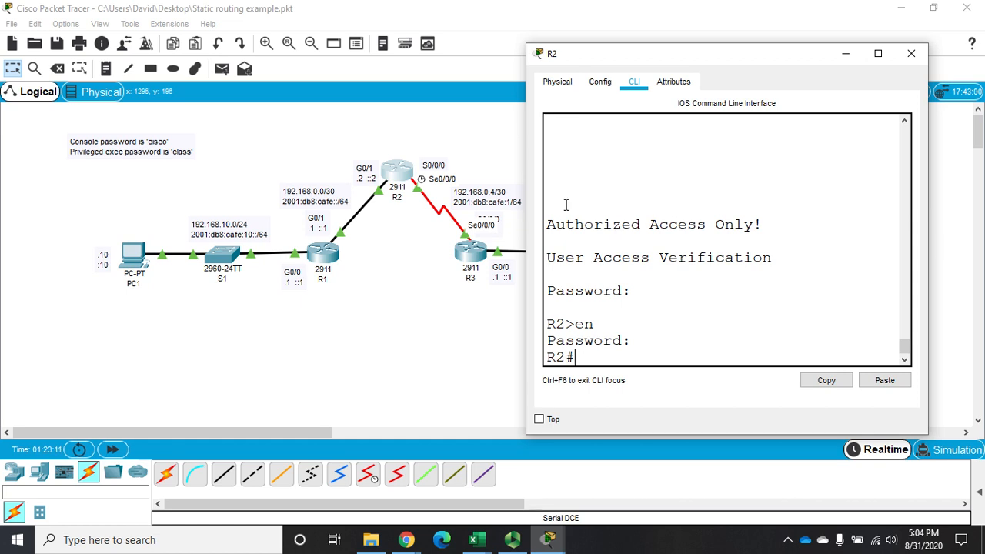
drag(608, 53, 486, 59)
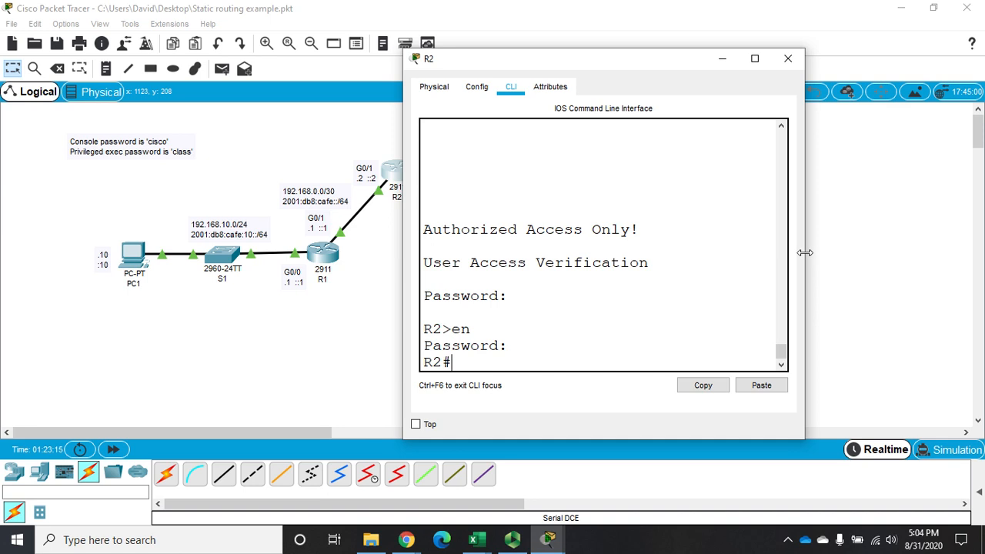
drag(804, 252, 984, 254)
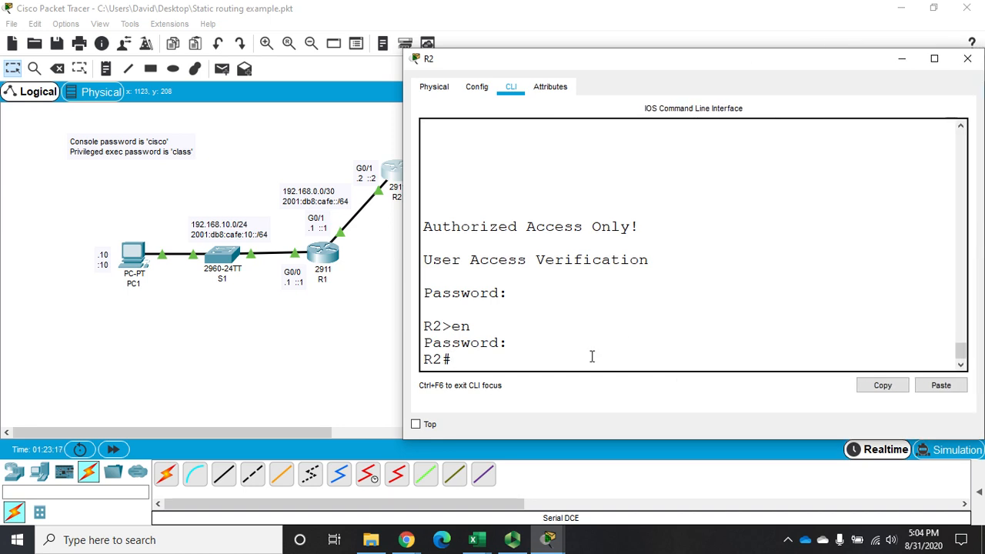
text(config t)
key(Return)
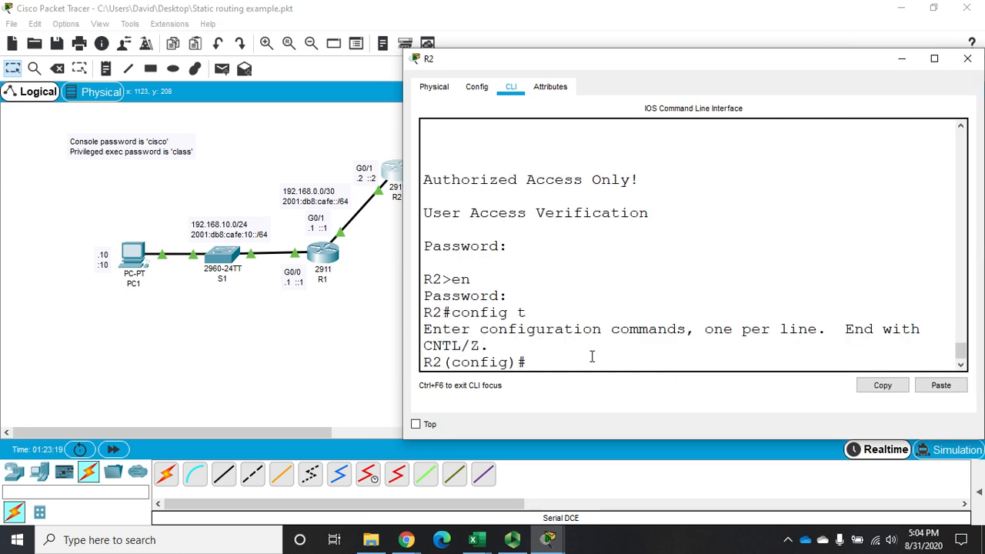
Add a static route on R2 to network 192.168.10.0 with mask 255.255.255.0 and next hop 192.168.0.1.
text(ip route 192.168.1)
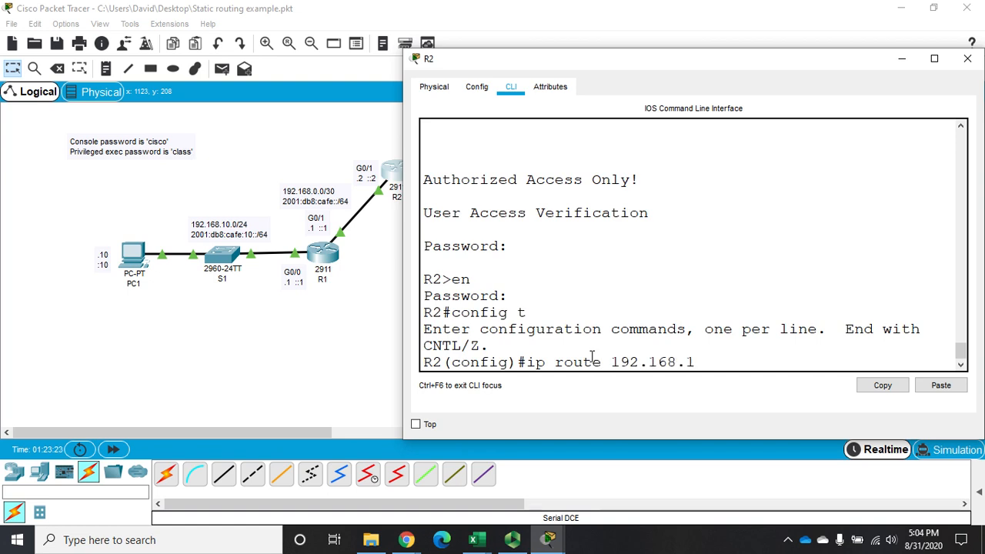
text(0.0 255.255.255.2)
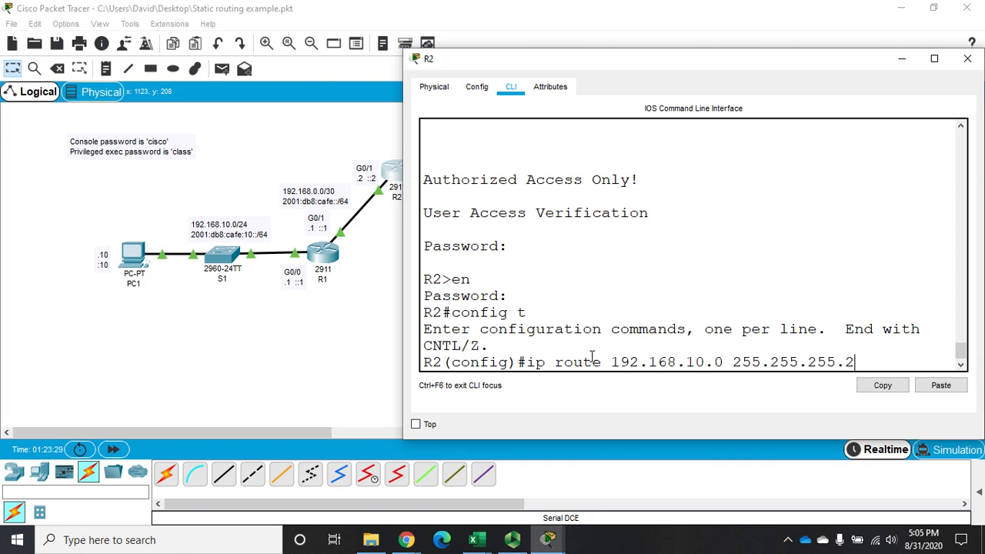
text(0)
text(192.168.0.)
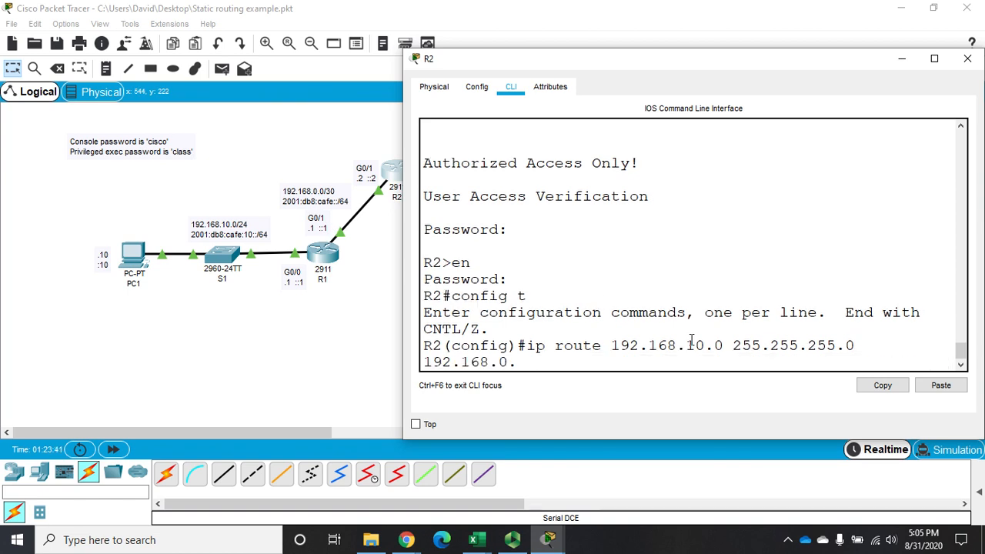
text(1)
key(Return)
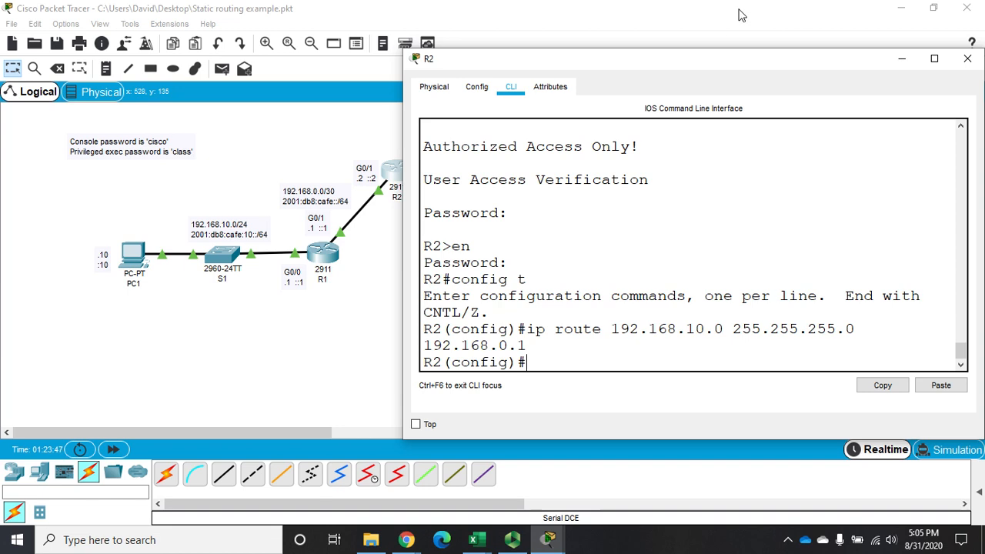
Add a static route on R2 to network 192.168.11.0 with mask 255.255.255.0 and exit interface s0/0/0, and close R2's window.
drag(715, 60, 385, 346)
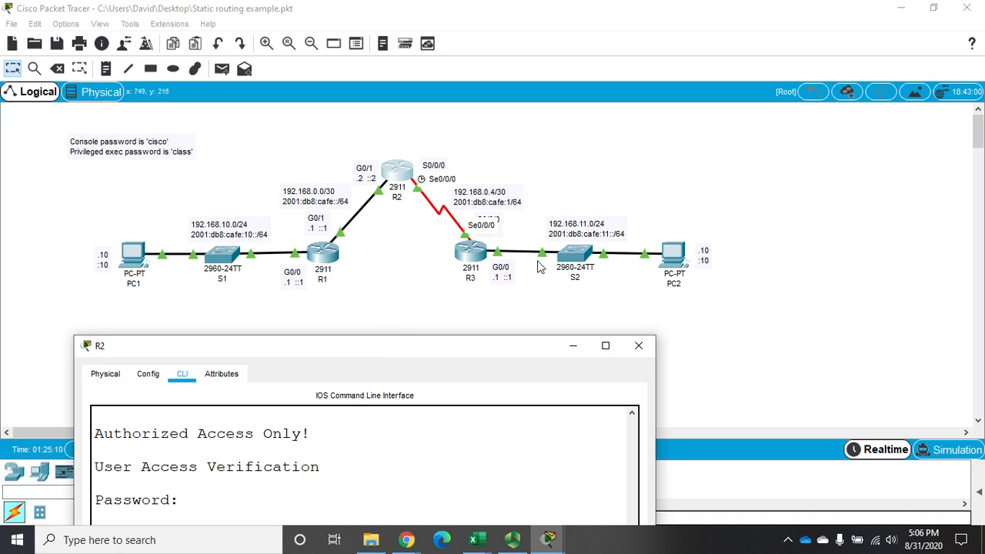
drag(365, 352, 421, 134)
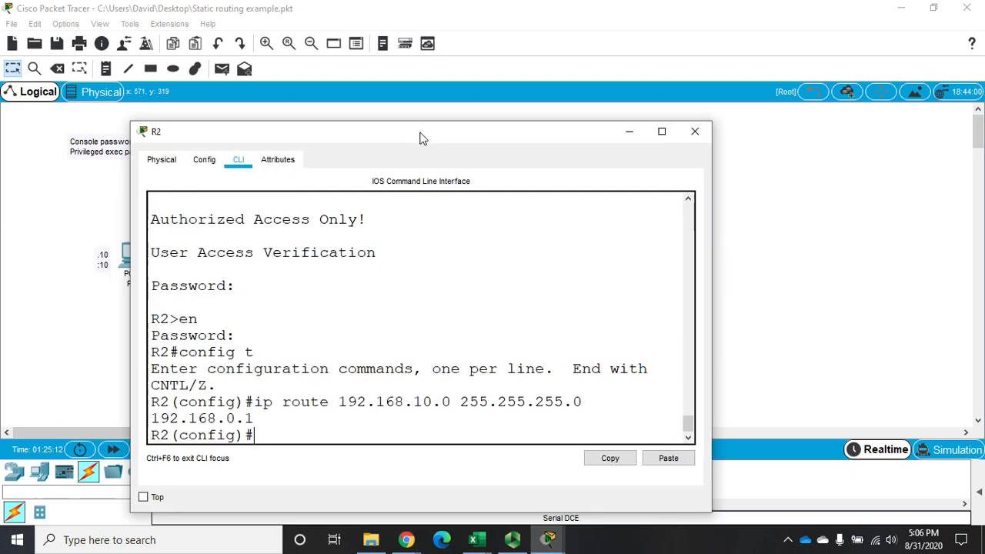
text(ip route )
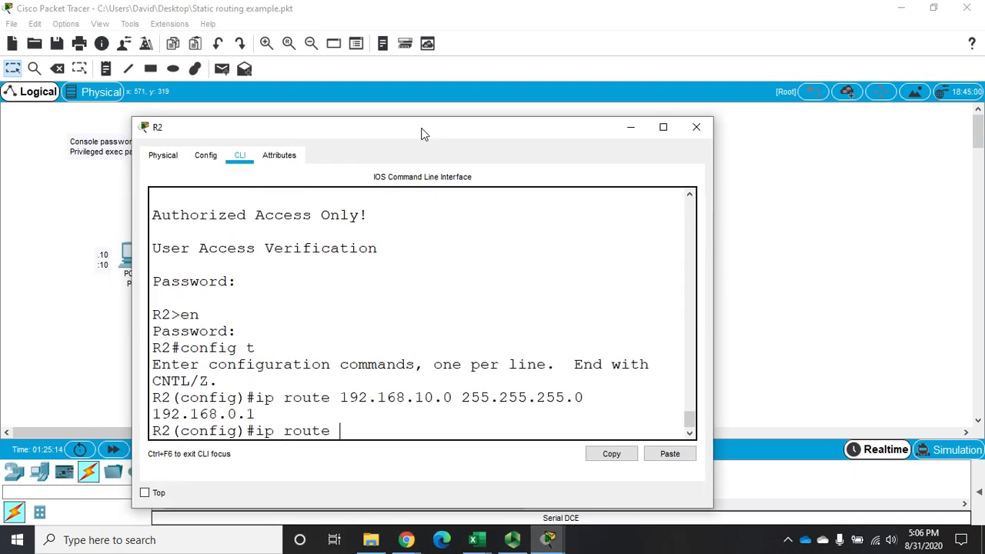
text(192.168.11.0 )
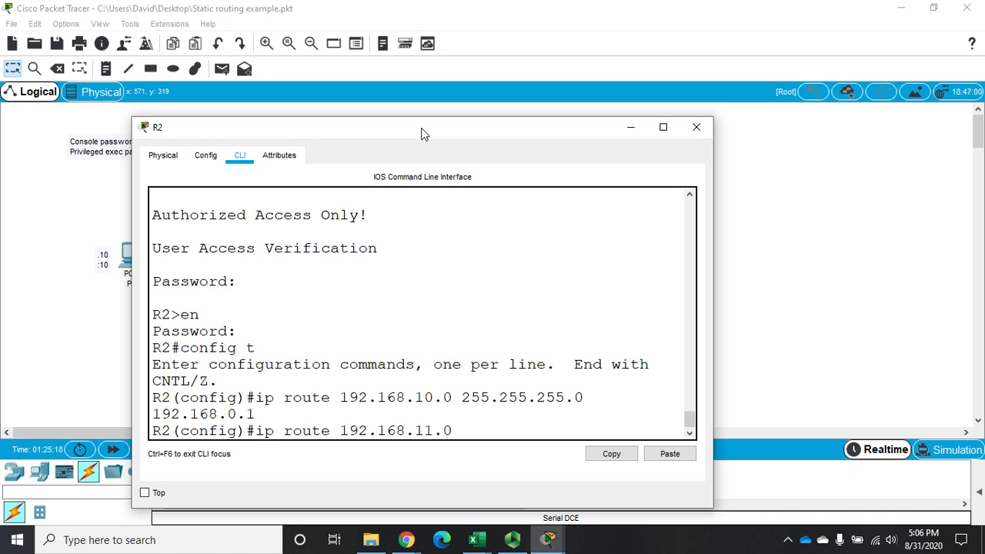
text(255.255.255.0)
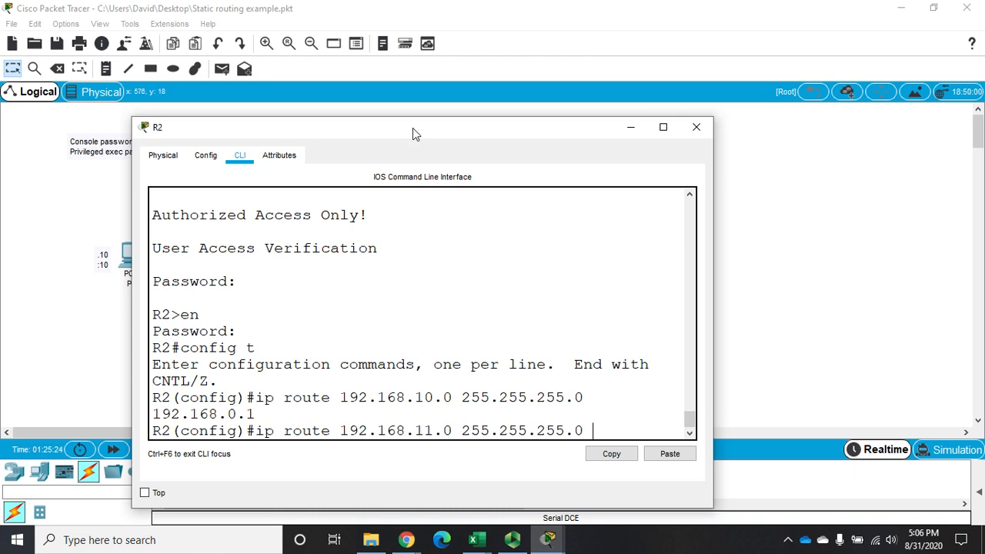
drag(414, 134, 409, 327)
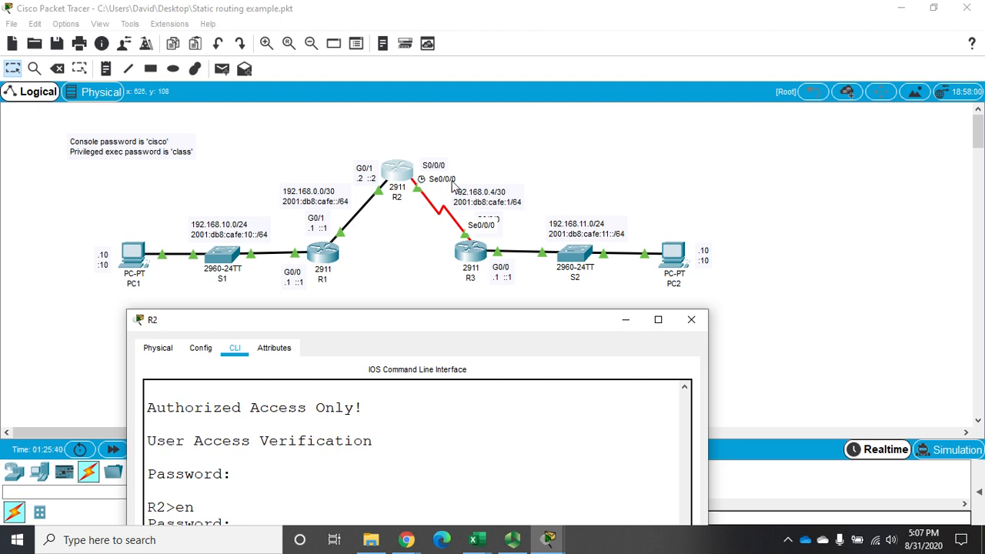
click(411, 284)
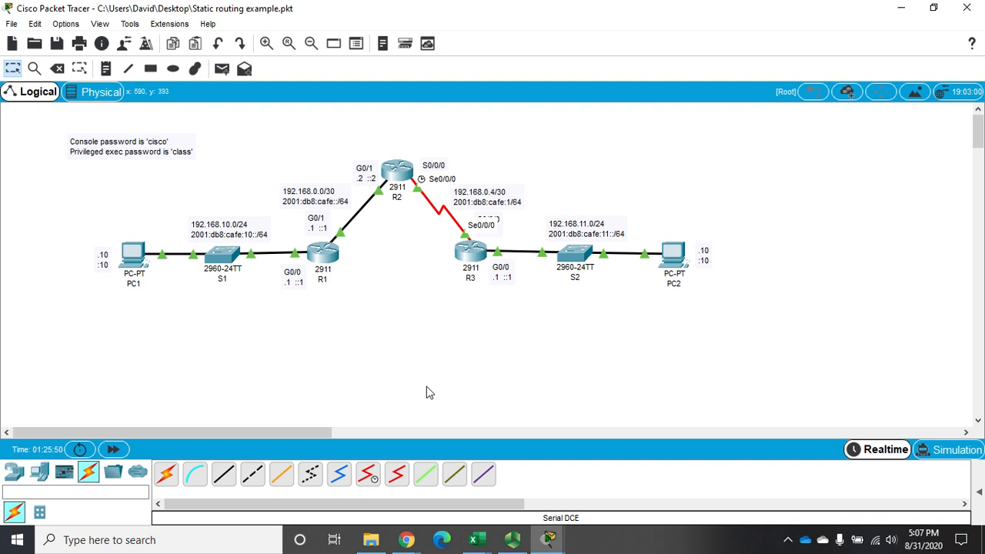
mouse_move(550, 541)
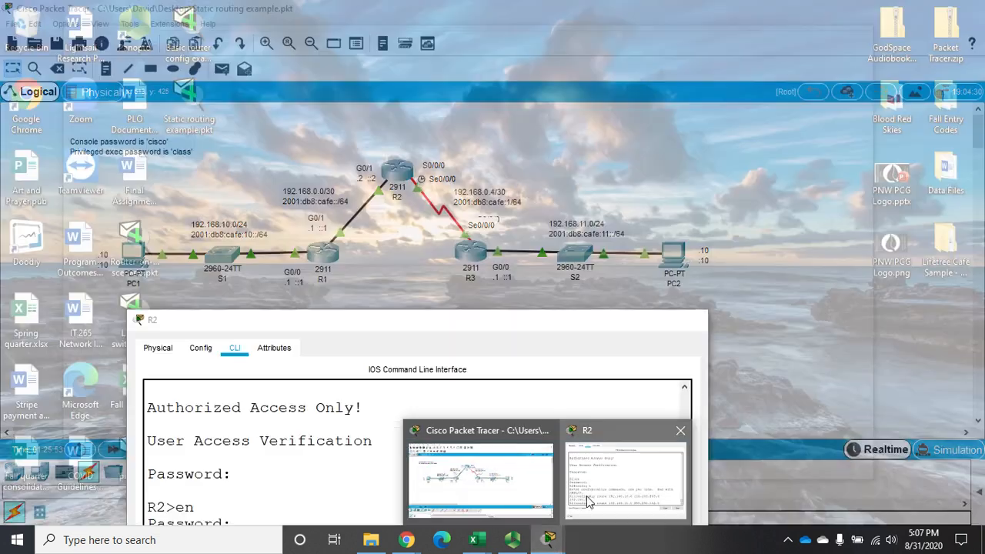
click(589, 500)
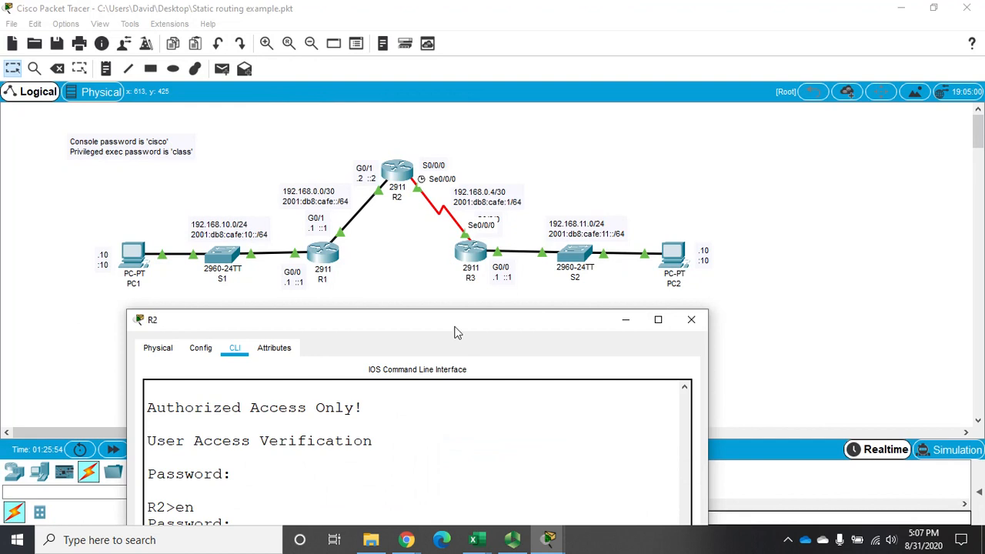
drag(454, 333, 428, 115)
text(s)
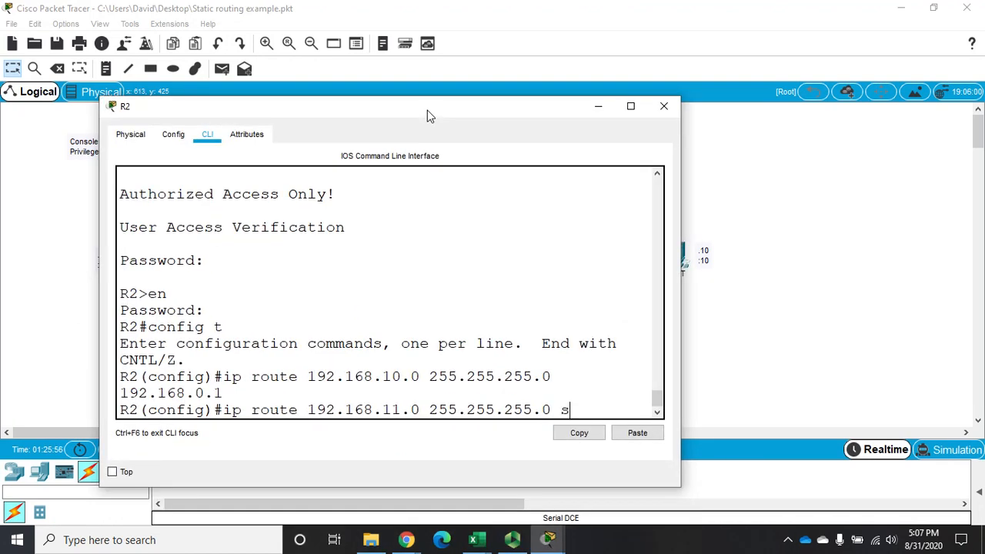
text(0/0/0)
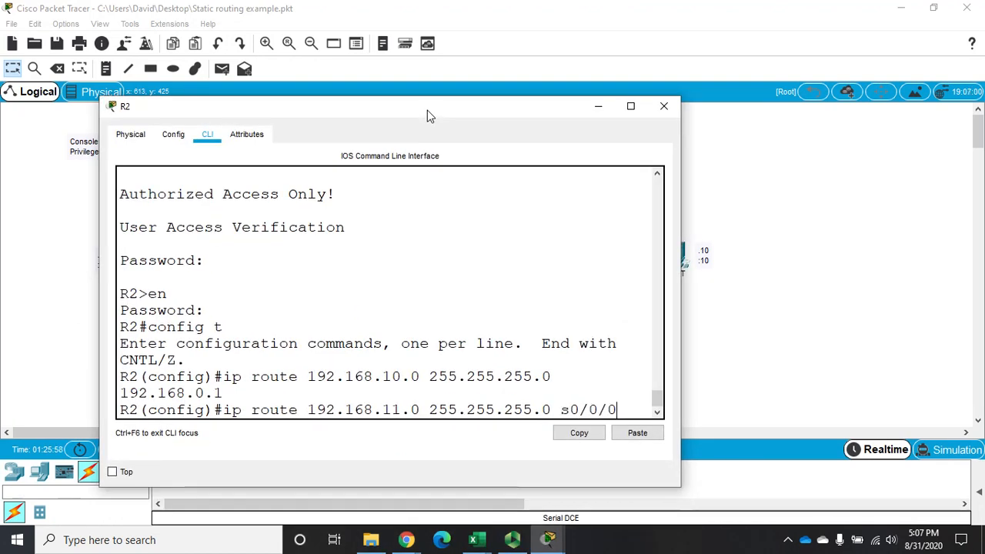
key(Return)
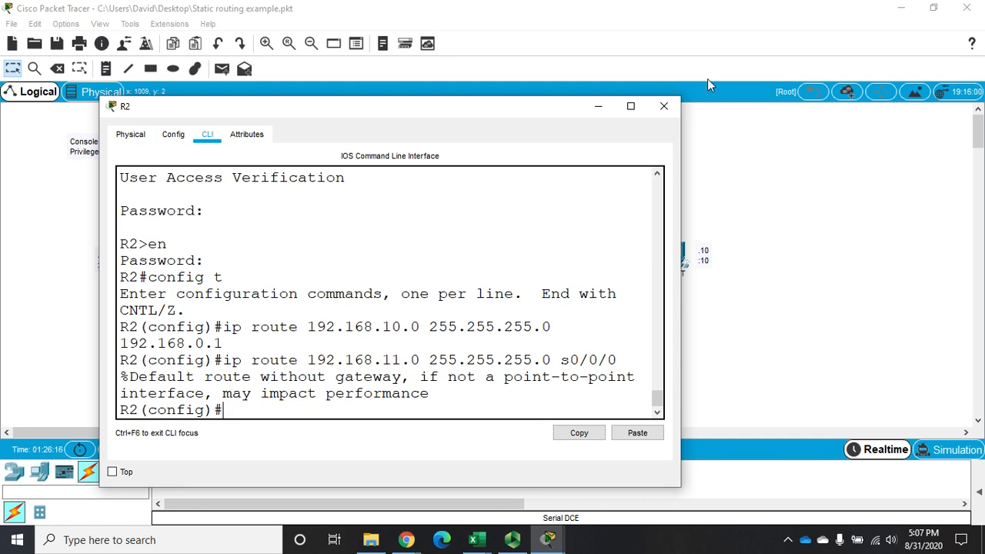
click(664, 106)
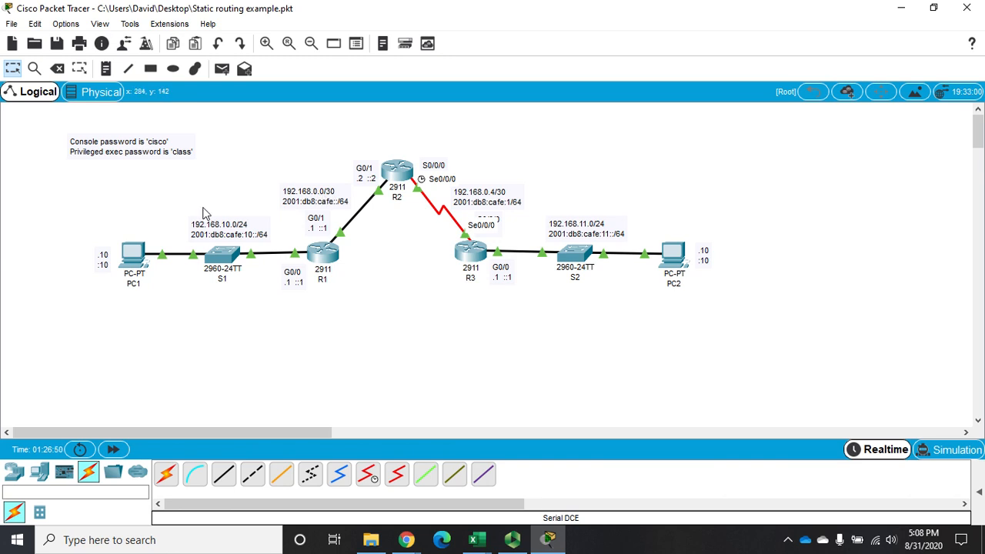
Open router R3's command line, widen its window, and log in with the console password.
click(470, 252)
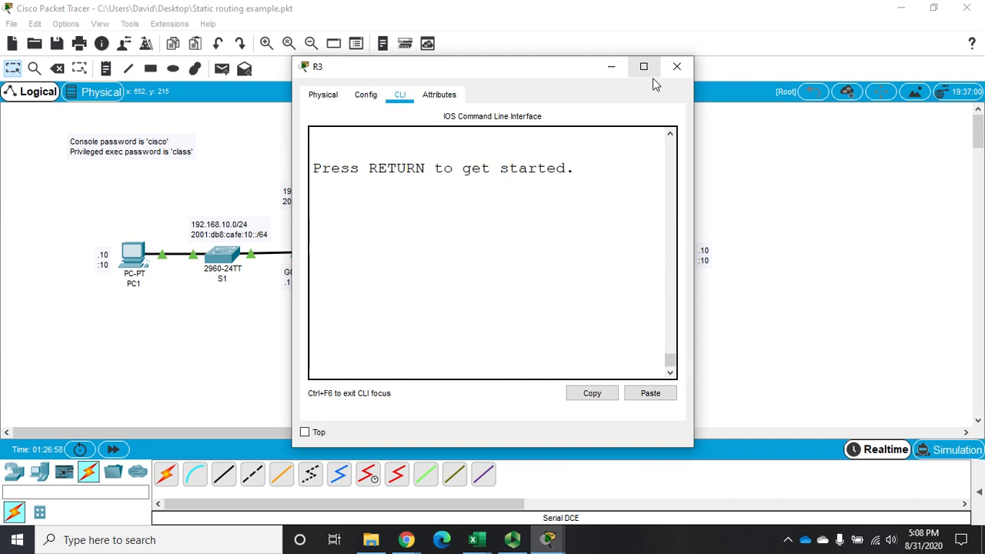
drag(694, 161, 983, 143)
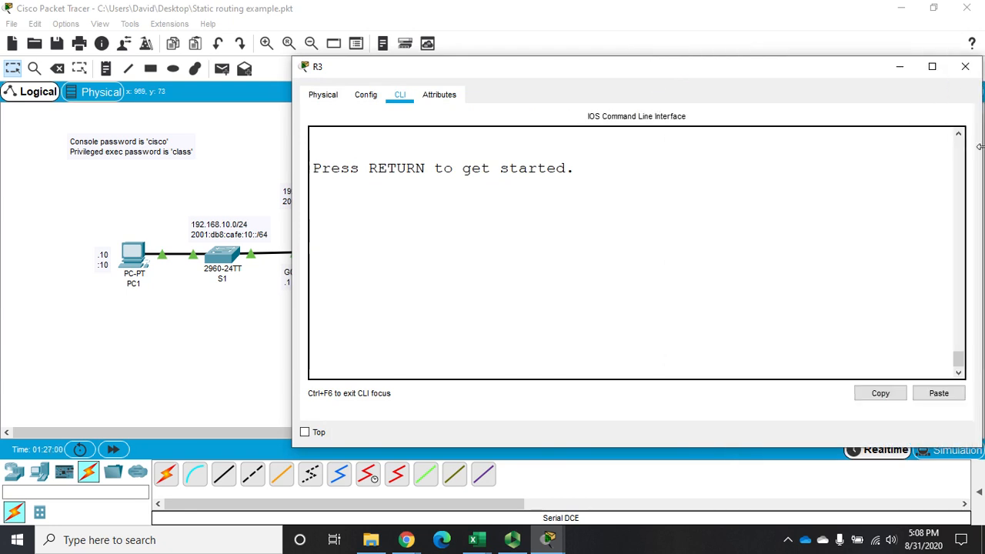
key(Return)
text(cisco)
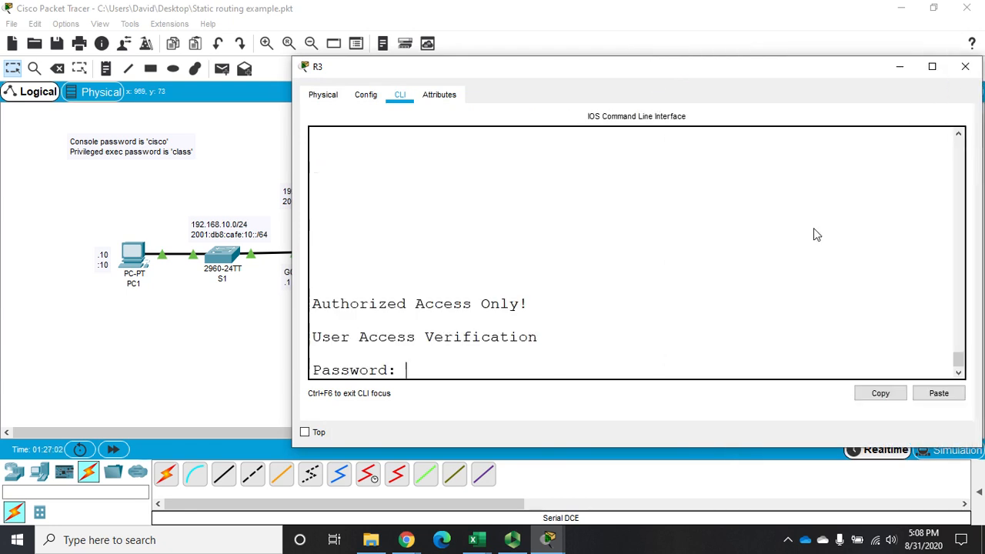
key(Return)
Enter privileged EXEC mode on R3 with its password and switch to global configuration mode.
text(en)
key(Return)
text(class)
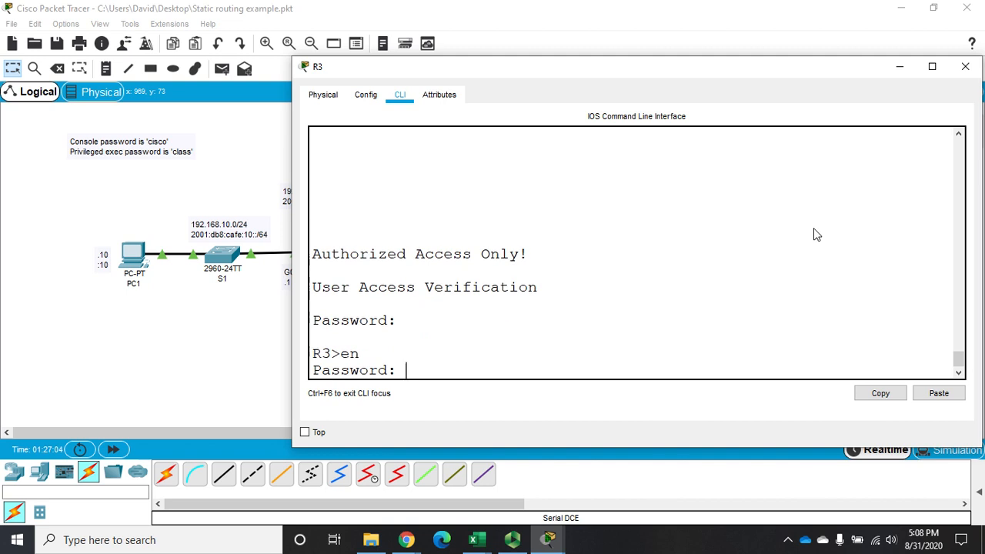
key(Return)
text(g t)
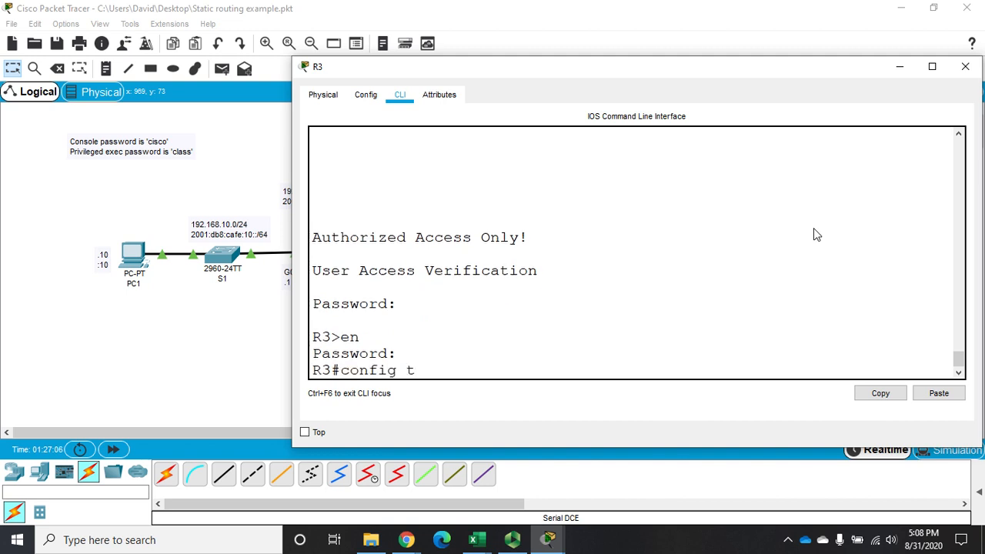
key(Return)
Try to add a fully specified static route on R3 to 192.168.0.0 255.255.255.252 with exit interface s0/0/0 and next hop 192.168.0.5.
text(ip)
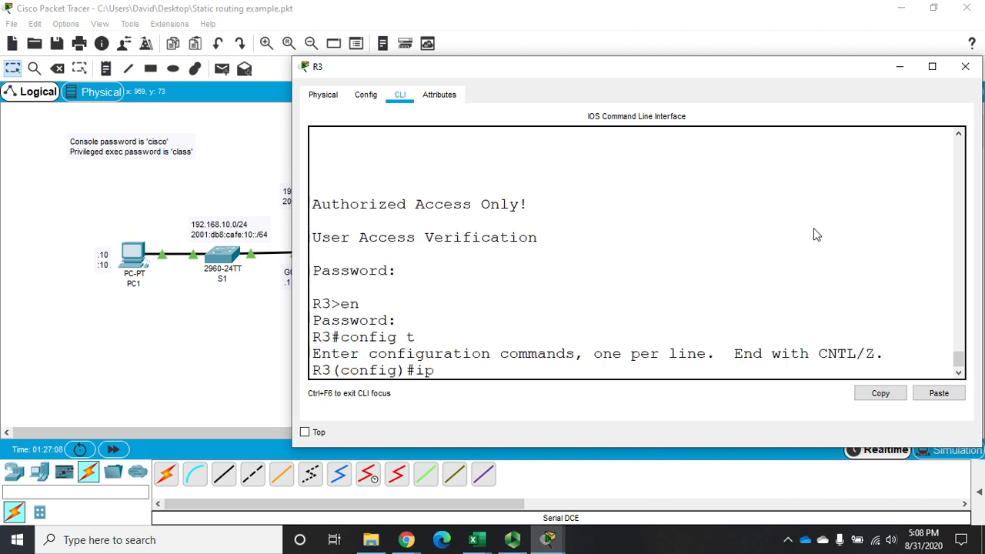
text( route 19)
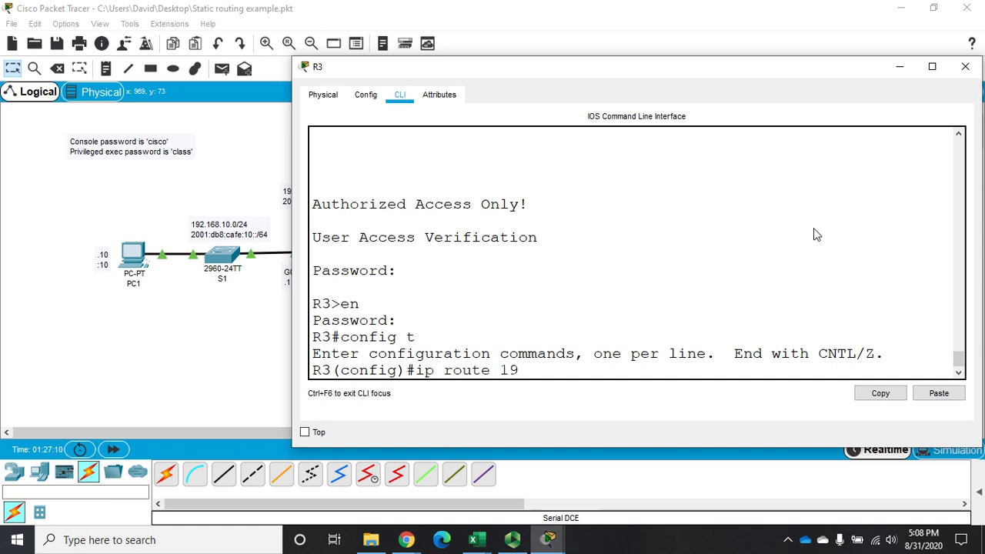
text(2.168.0.0)
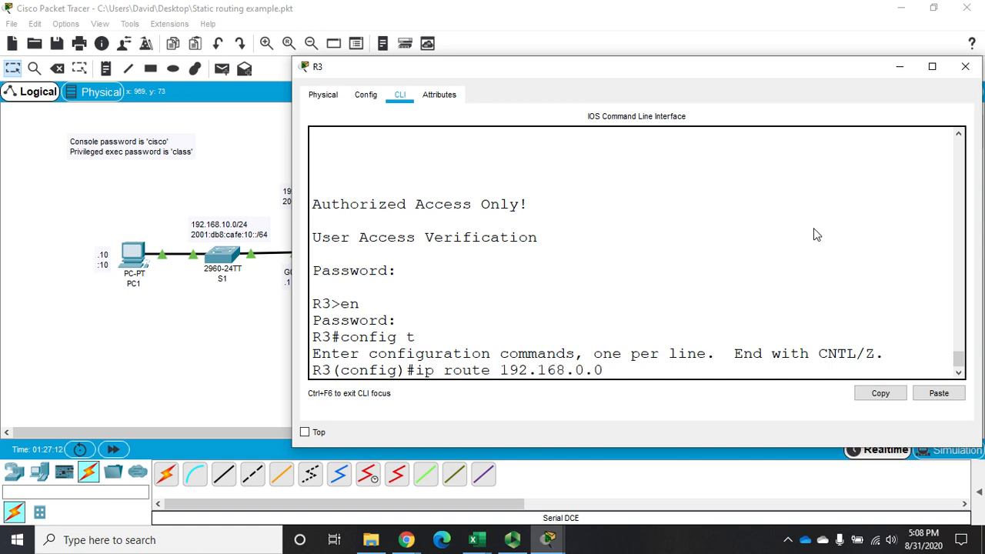
text( 255.255.255.252)
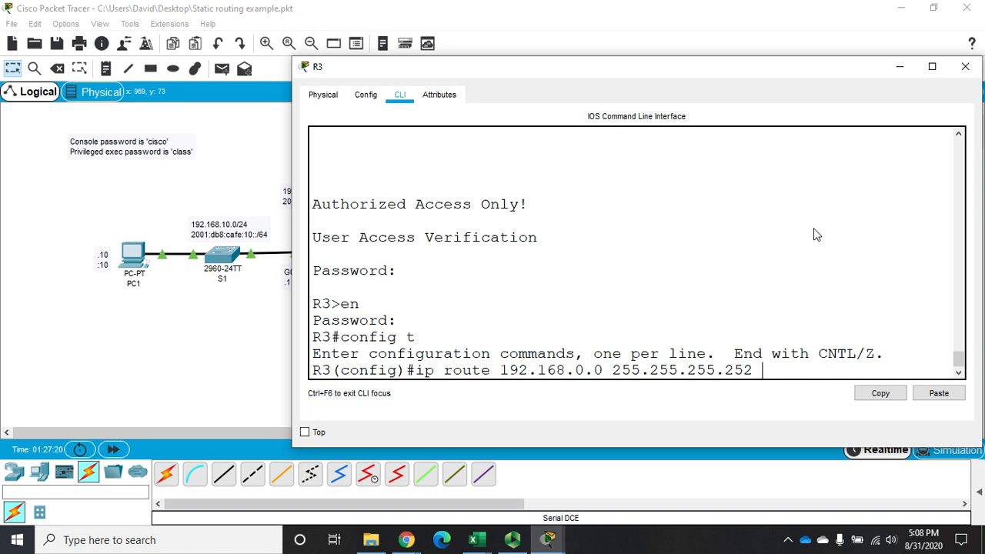
text(s0/0/0)
drag(773, 71, 734, 331)
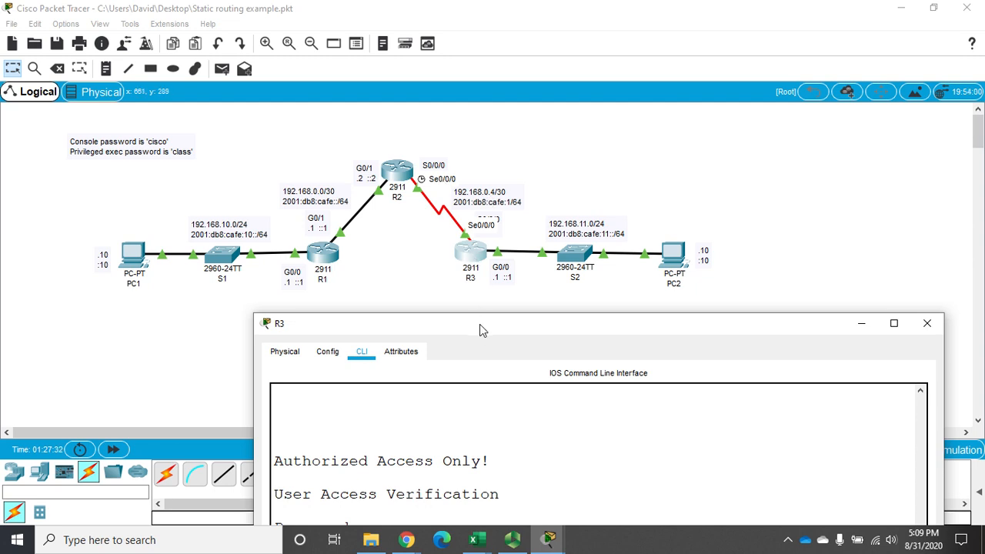
drag(480, 324, 489, 129)
text(192.)
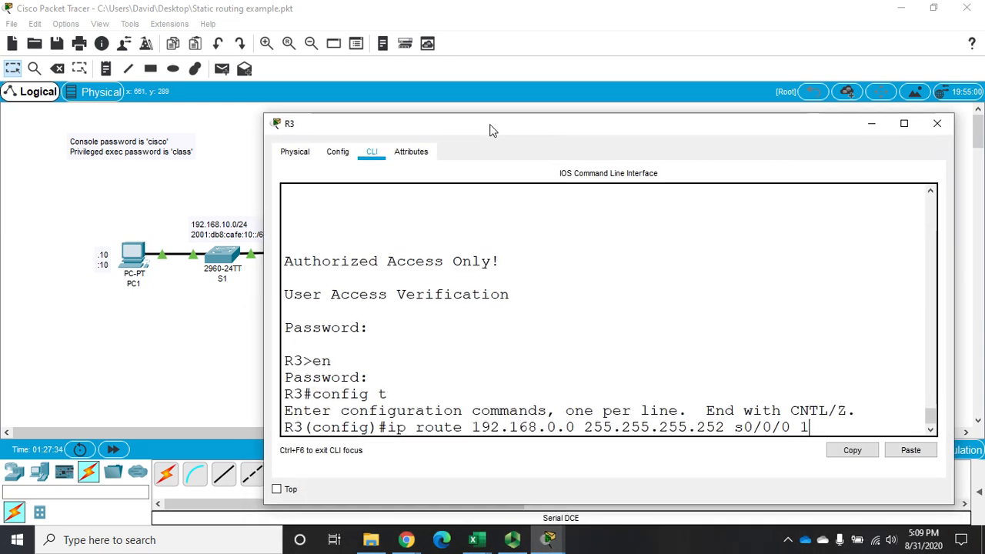
text(168.0.5)
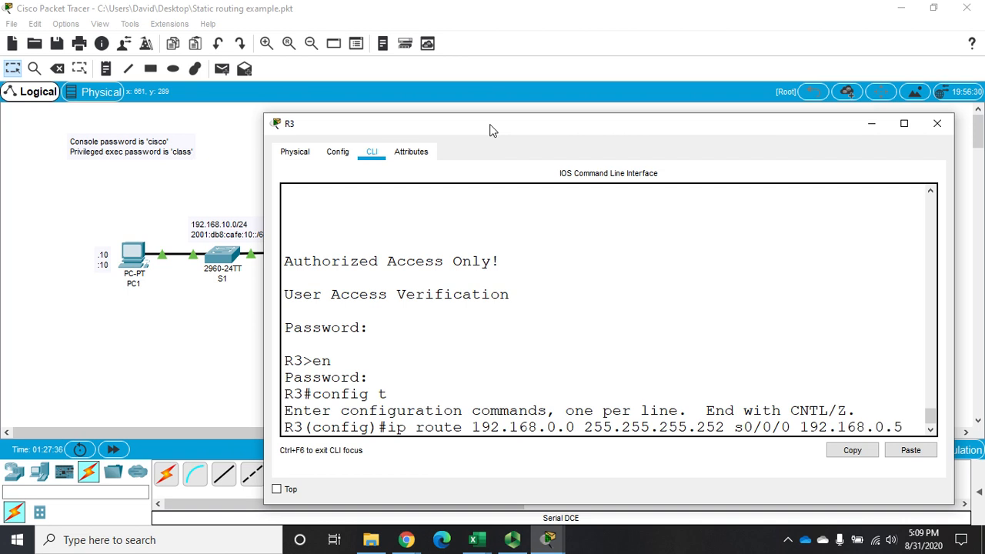
key(Return)
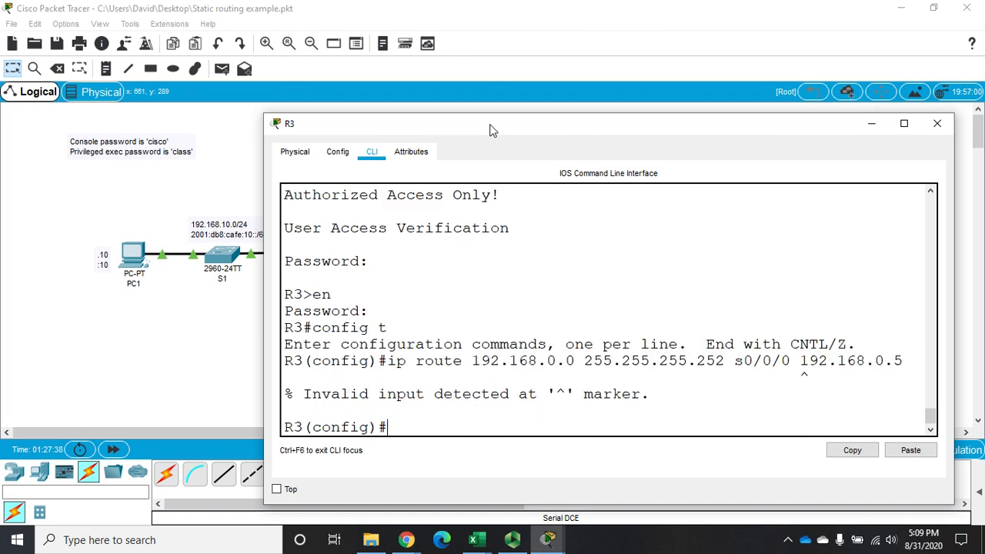
Look up the options accepted after s0/0/0 and add R3's static route to 192.168.0.0 255.255.255.252 with only that exit interface.
key(Up)
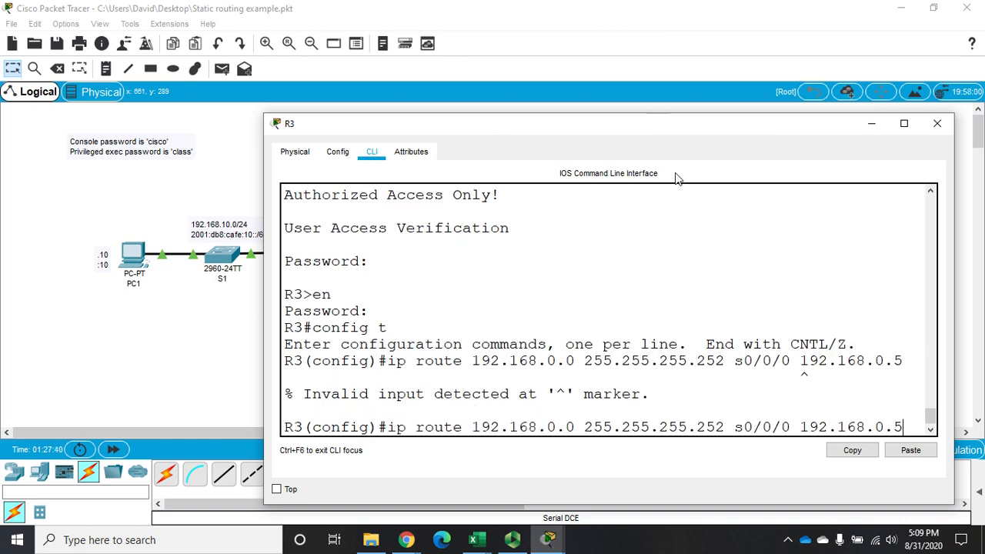
key(BackSpace)
key(BackSpace)
key(BackSpace)
key(BackSpace)
key(BackSpace)
key(BackSpace)
key(BackSpace)
key(BackSpace)
key(BackSpace)
key(BackSpace)
key(BackSpace)
text(?)
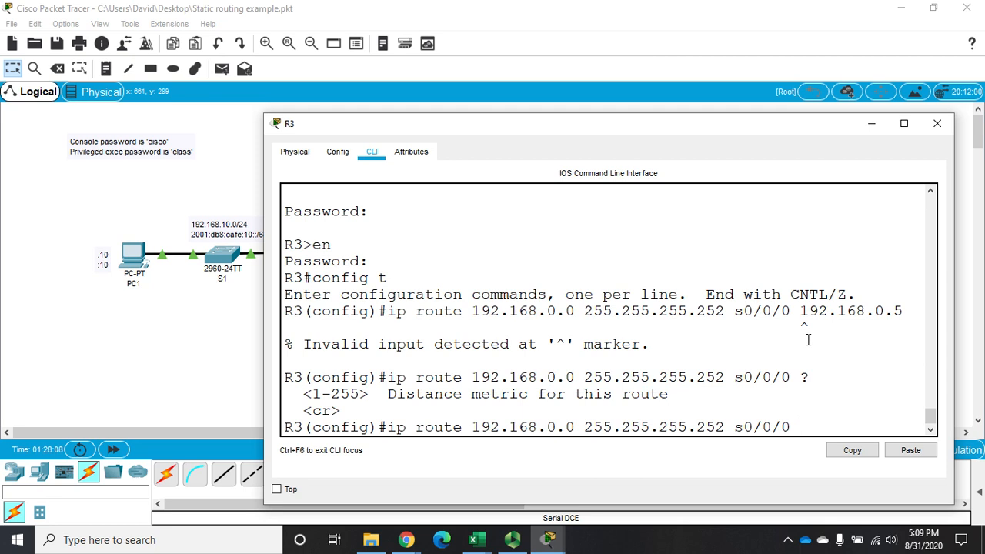
key(Return)
Add a static route on R3 to 192.168.10.0 255.255.255.0 through exit interface s0/0/0.
key(Up)
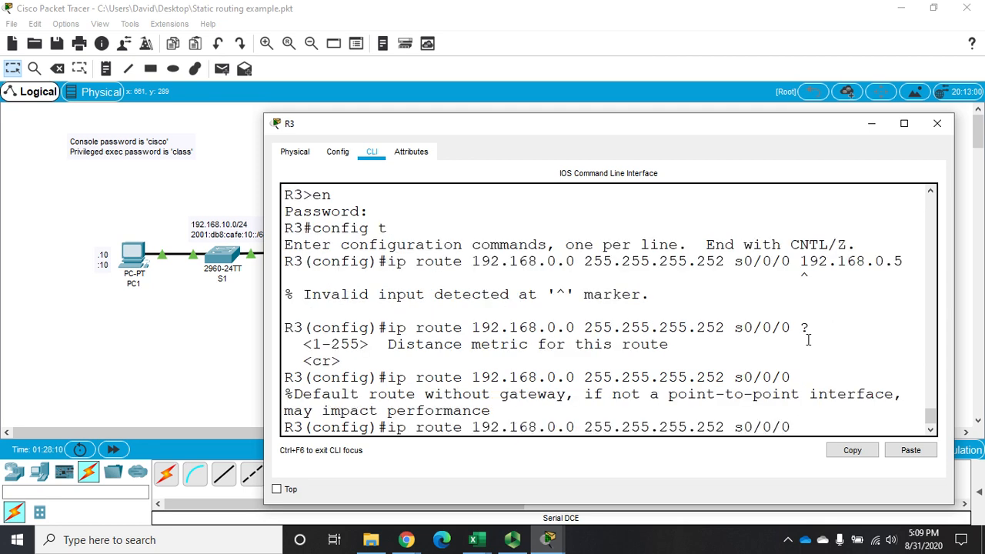
key(Left)
key(Left)
key(Left)
key(Left)
key(Left)
key(Left)
key(Left)
key(Left)
key(Left)
key(Left)
key(Left)
key(Left)
key(Left)
key(Left)
key(Left)
key(Left)
key(Left)
key(Left)
key(Left)
key(Left)
text(1)
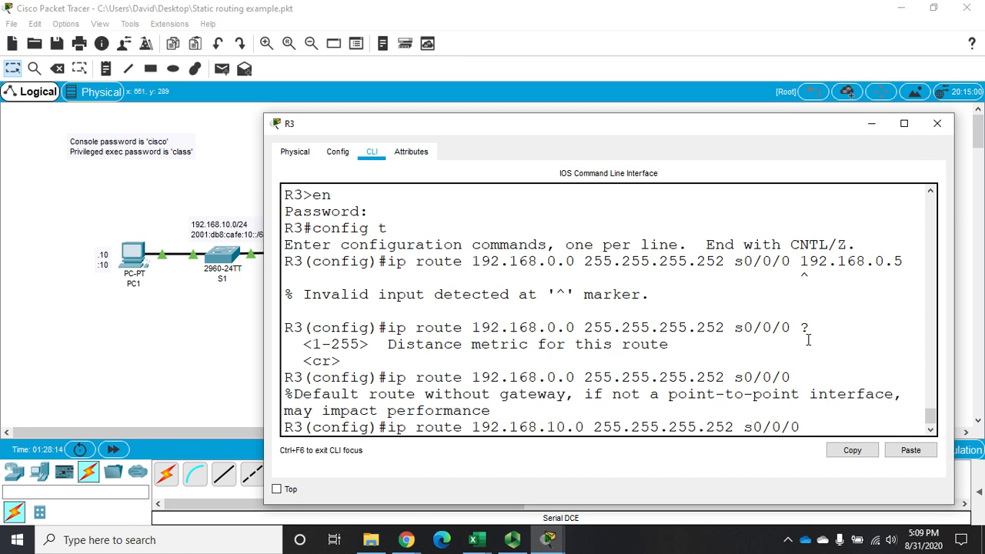
key(Right)
key(Right)
key(Right)
key(Right)
key(Right)
key(Right)
key(Right)
key(Right)
key(Right)
key(Right)
key(Right)
key(Right)
key(Right)
key(Right)
key(Right)
key(Right)
key(Right)
key(Right)
key(Right)
key(BackSpace)
key(BackSpace)
key(BackSpace)
text(0)
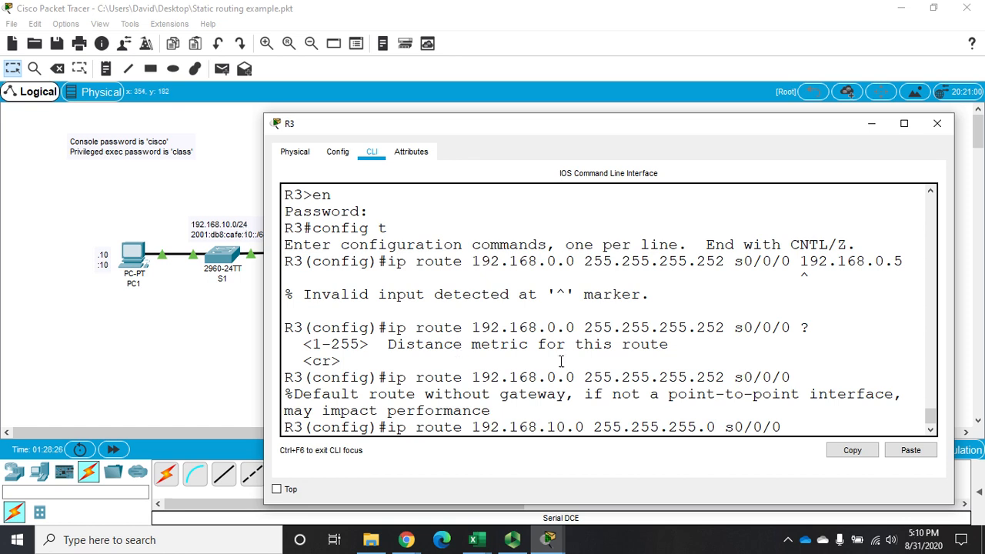
key(Return)
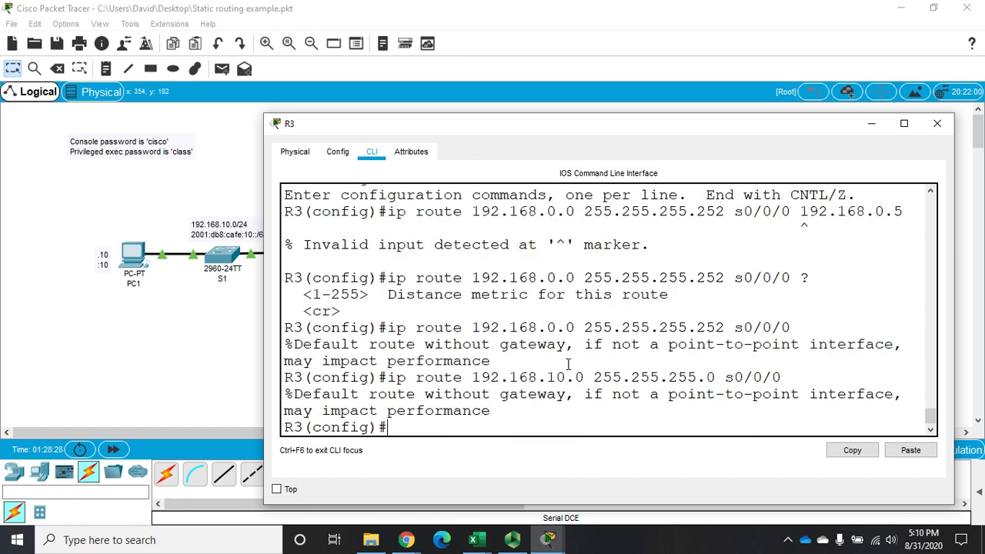
Leave global configuration mode on R3 and close its window.
text(end)
key(Return)
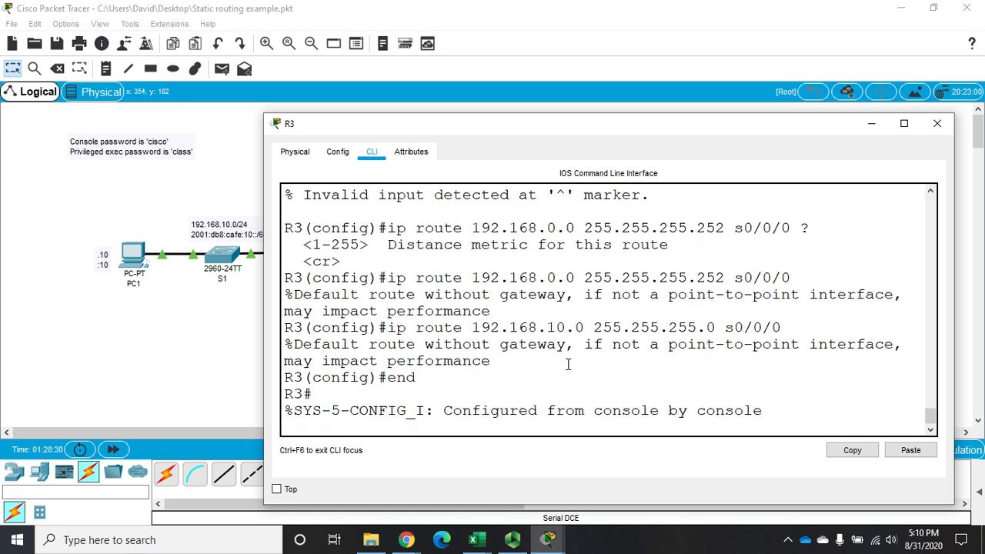
text(copy)
key(BackSpace)
key(BackSpace)
key(BackSpace)
key(BackSpace)
key(BackSpace)
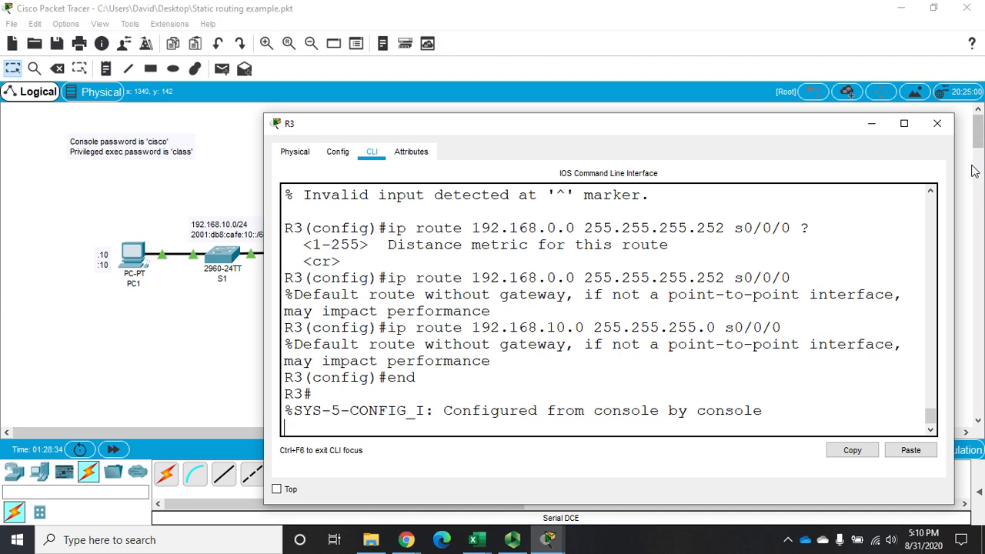
click(937, 124)
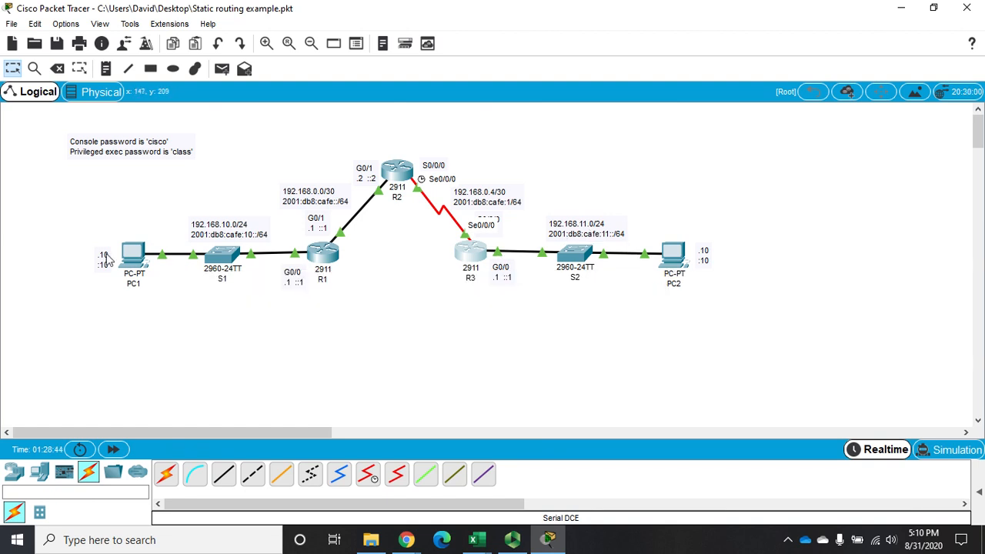
Open PC1's command prompt in a widened window and ping PC2 at 192.168.11.10 twice.
click(133, 258)
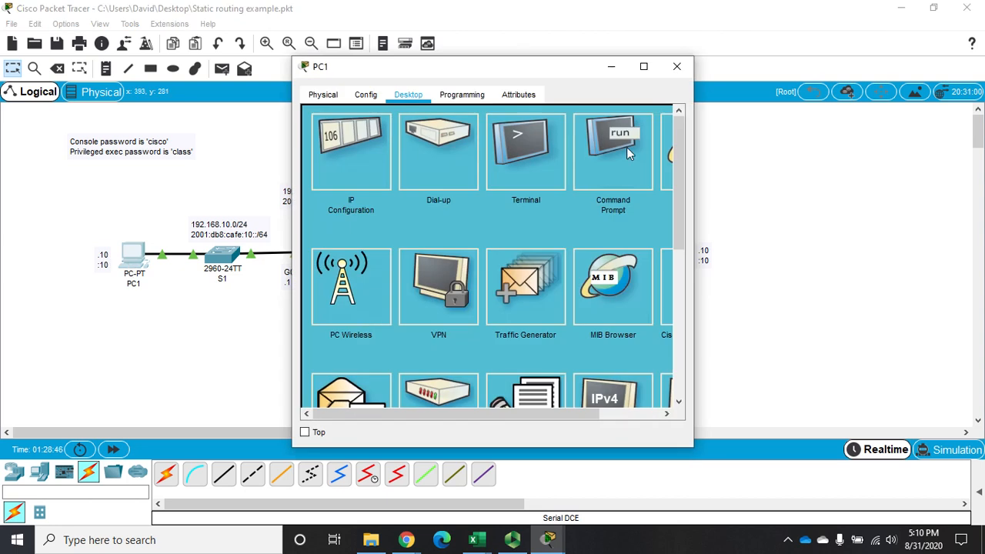
drag(693, 161, 958, 162)
click(758, 169)
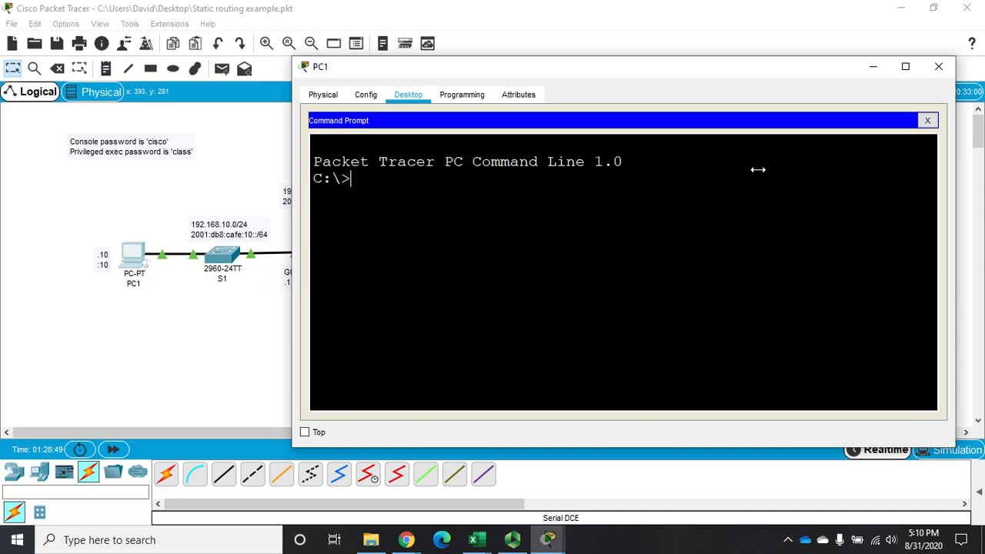
text(ping 192.168.1)
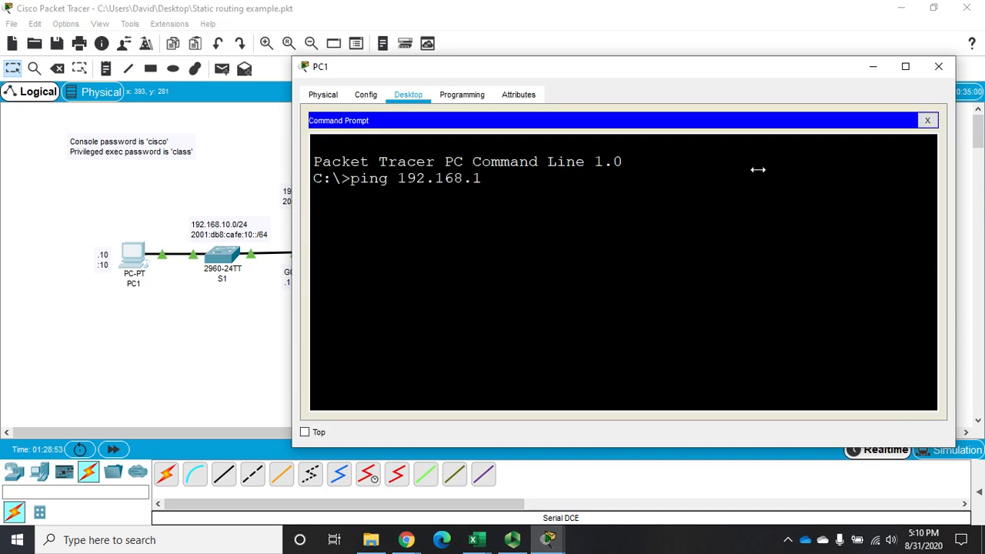
text(1.10)
key(Return)
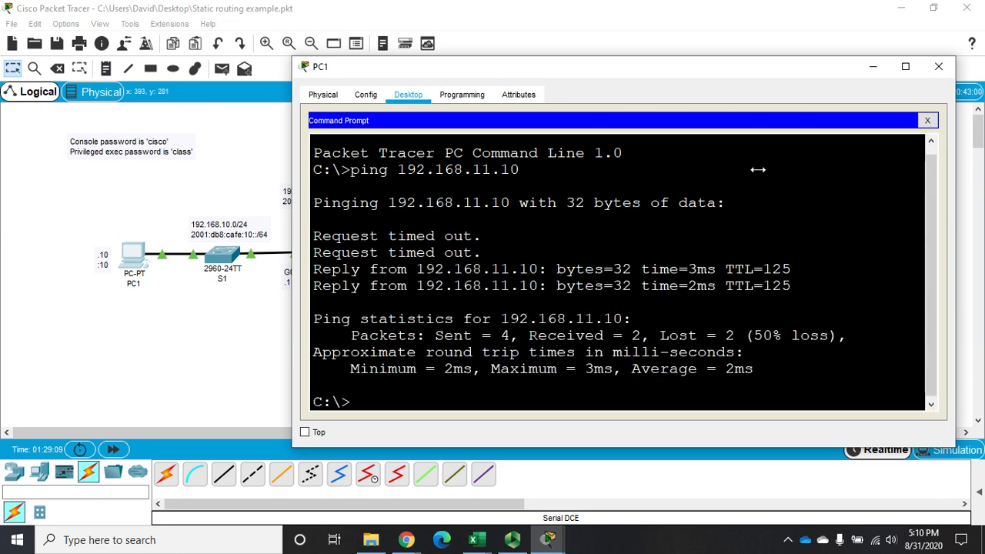
key(Up)
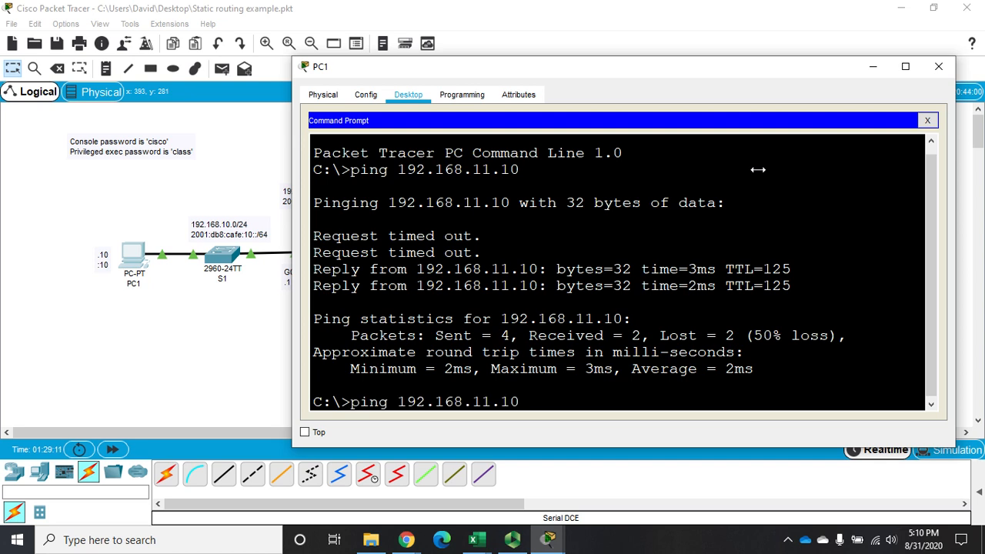
key(Return)
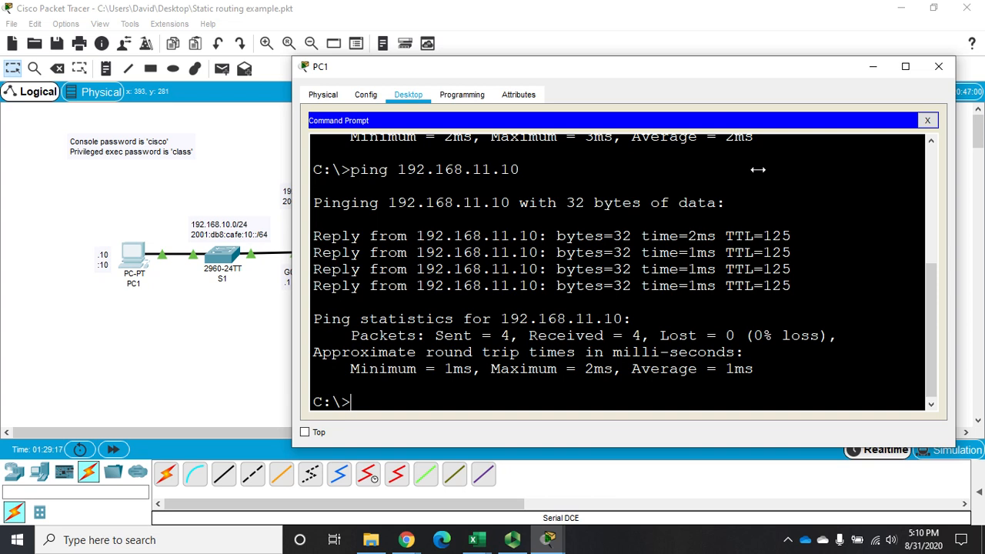
Trace the route from PC1 to 192.168.11.10 with tracert and close PC1's window.
text(tracert 192.168)
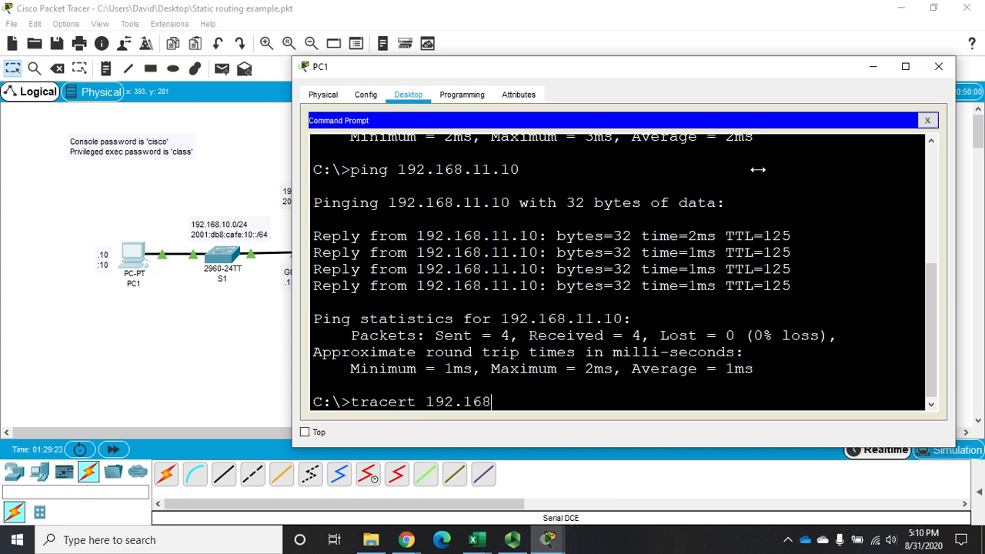
text(.11.10)
key(Return)
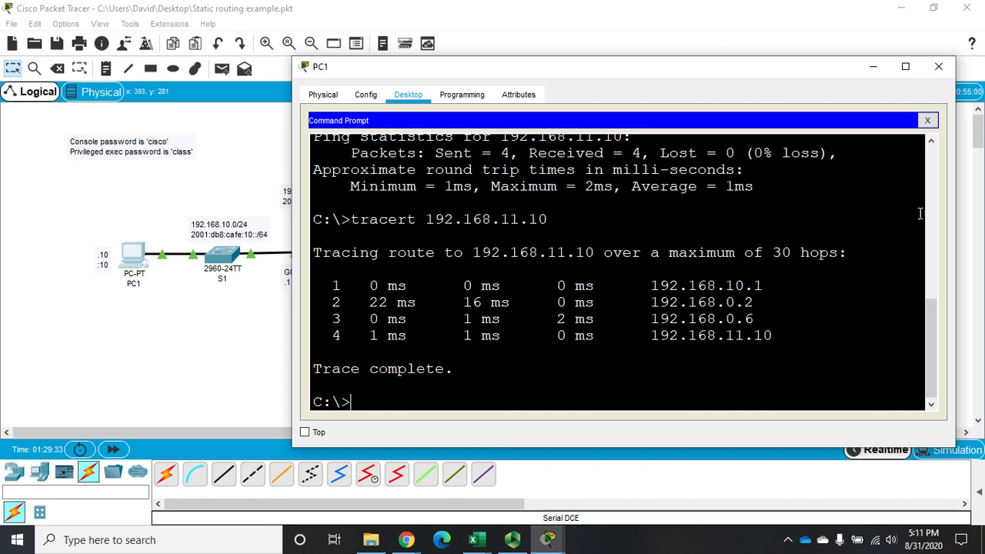
click(939, 67)
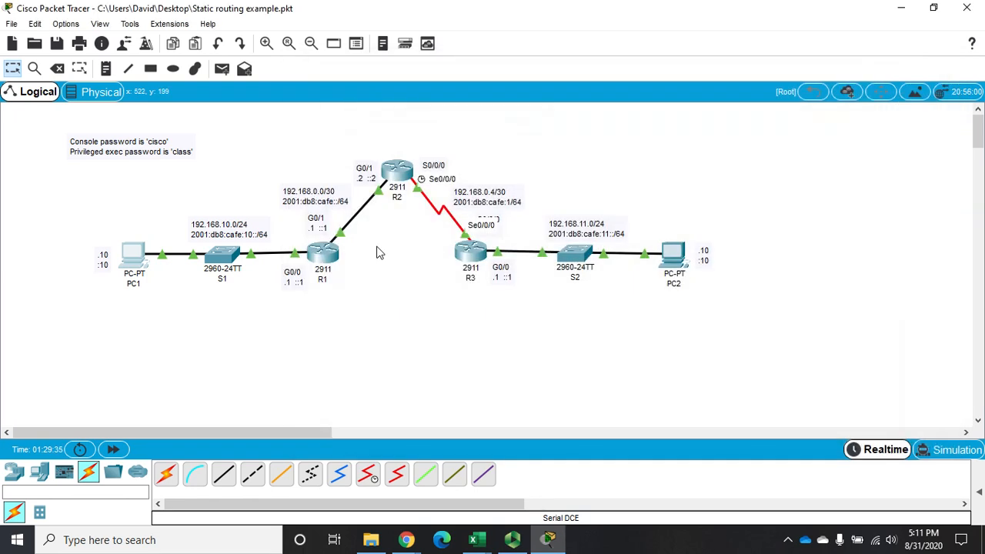
On R1, end configuration mode, copy the running configuration to startup-config, and close its window.
click(325, 252)
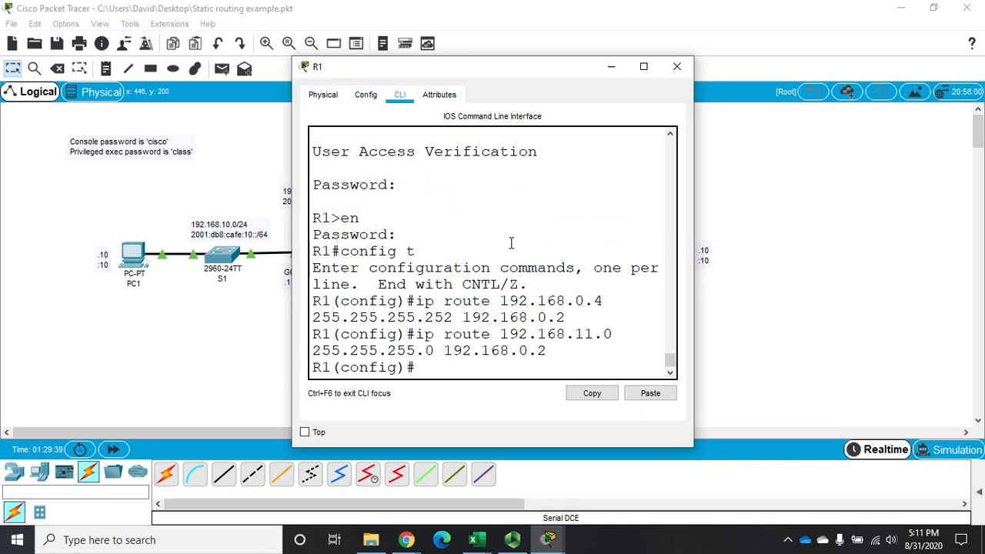
text(end)
key(Return)
text(copy )
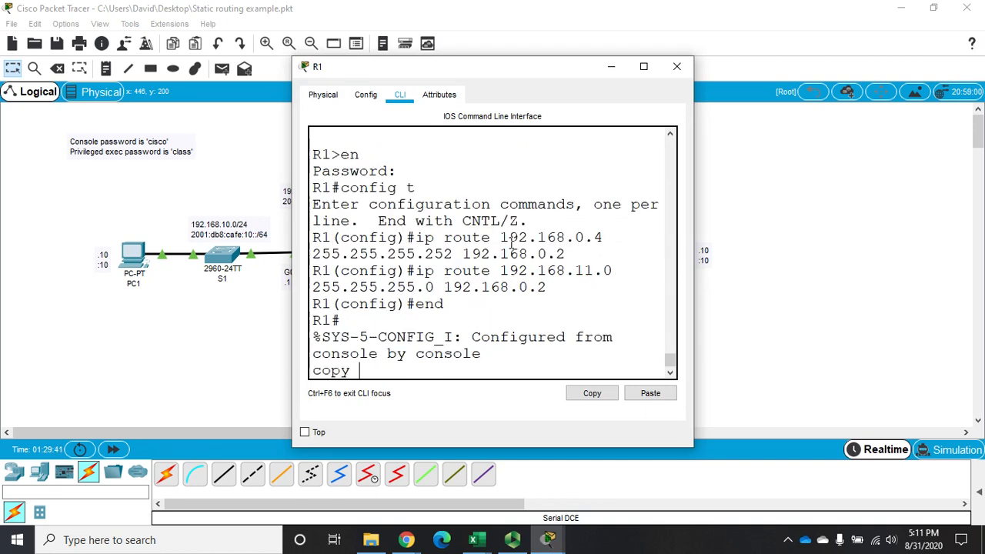
text(run start)
key(Return)
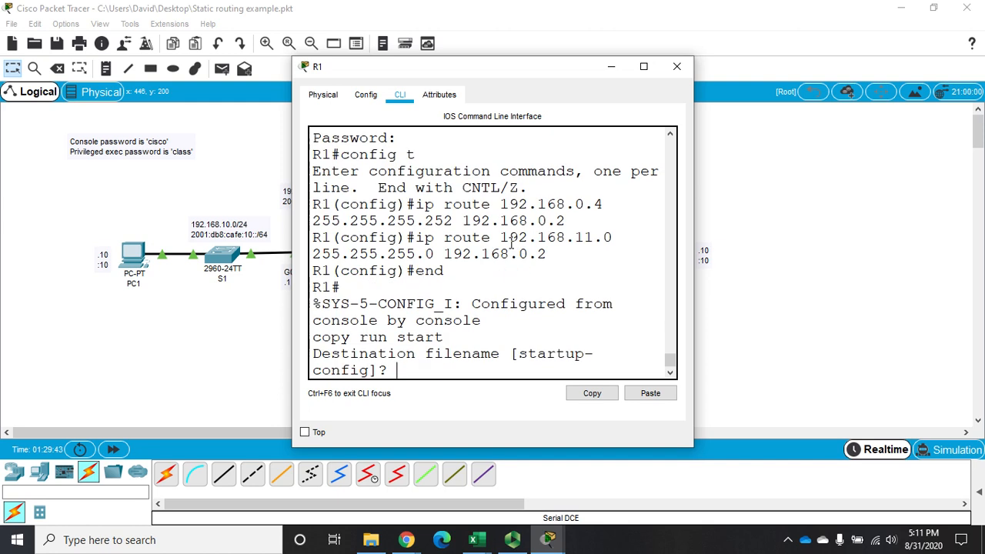
key(Return)
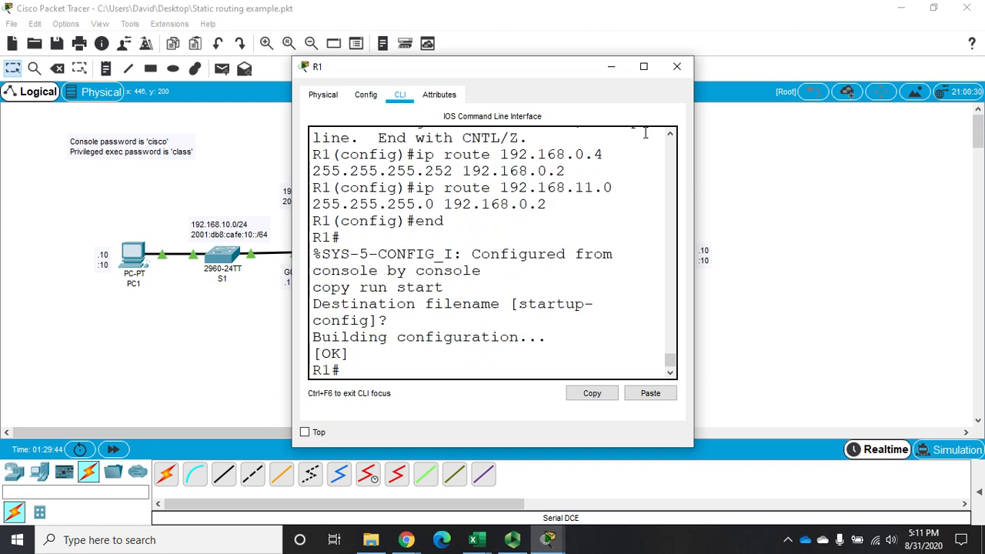
click(677, 68)
On R2, end configuration mode, save the running configuration as startup-config, and close its window.
click(401, 179)
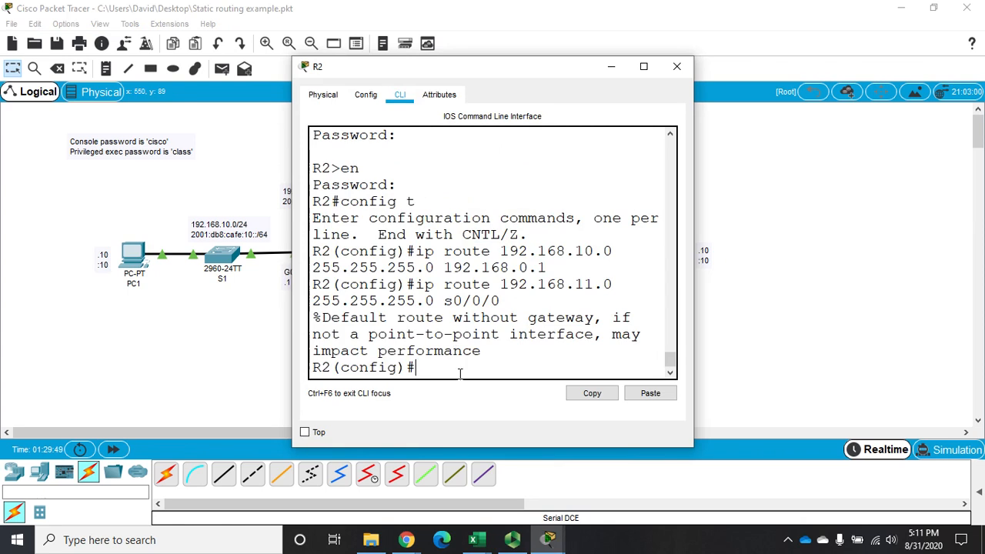
text(exnd)
key(Return)
text(end)
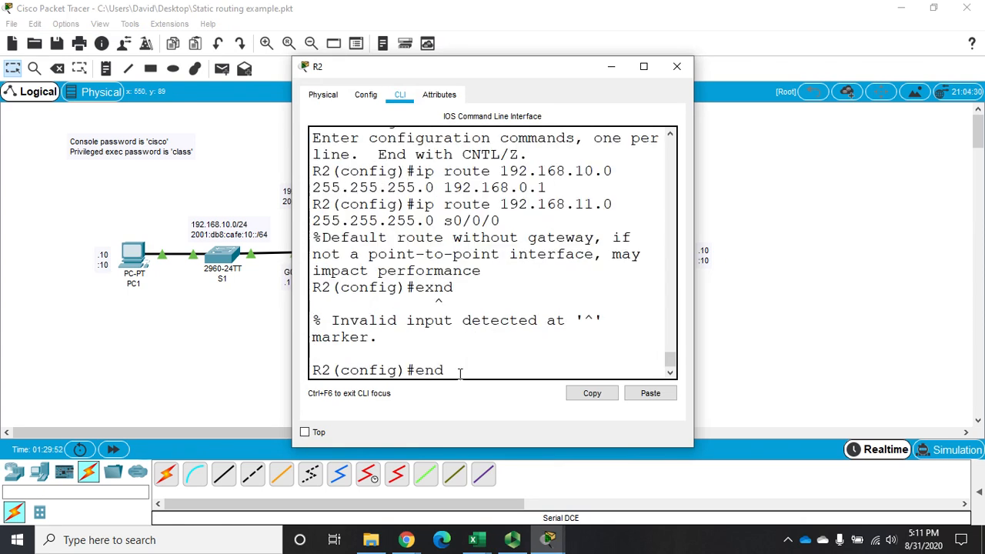
key(Return)
text(copy run start)
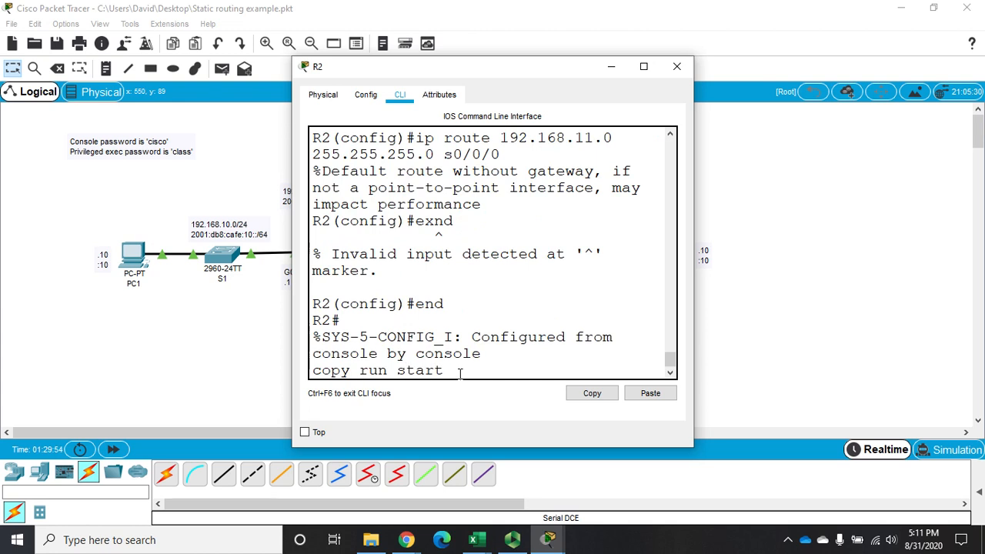
key(Return)
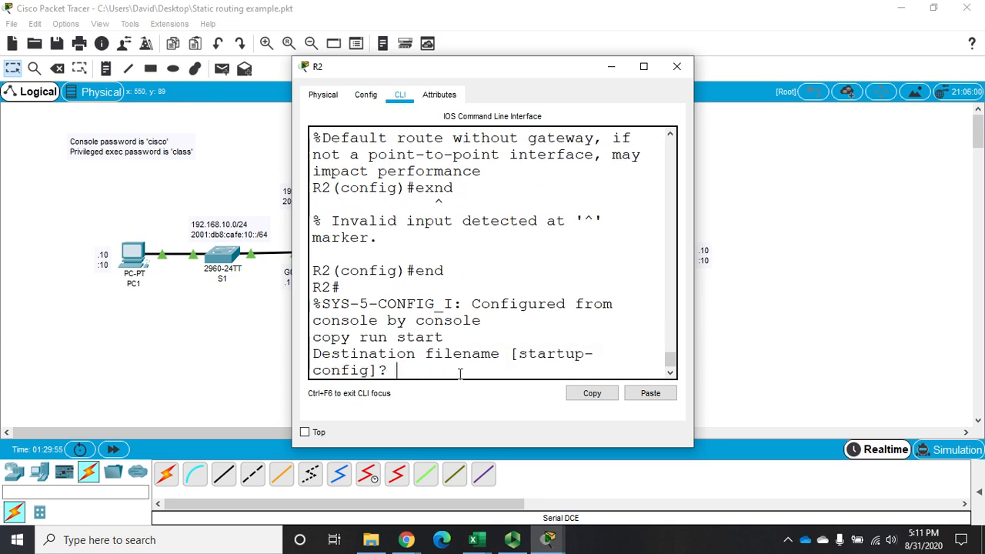
key(Return)
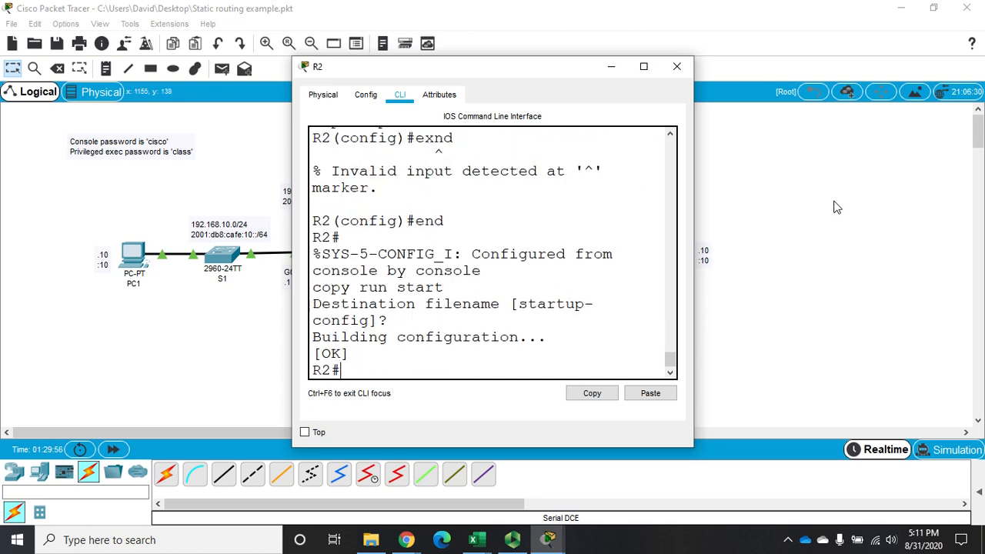
click(678, 67)
Reopen R3's command line, copy its running configuration to startup-config, and close its window.
click(479, 255)
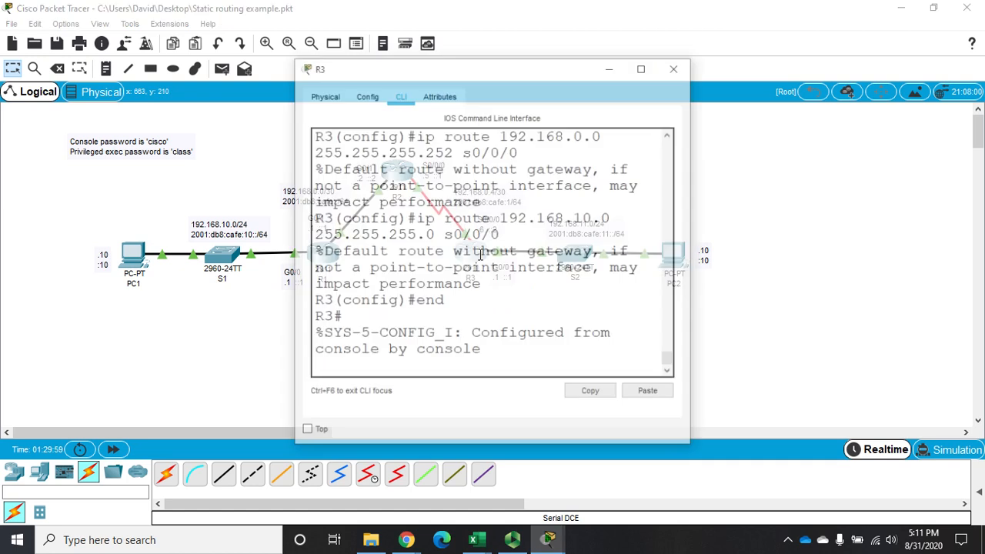
key(Return)
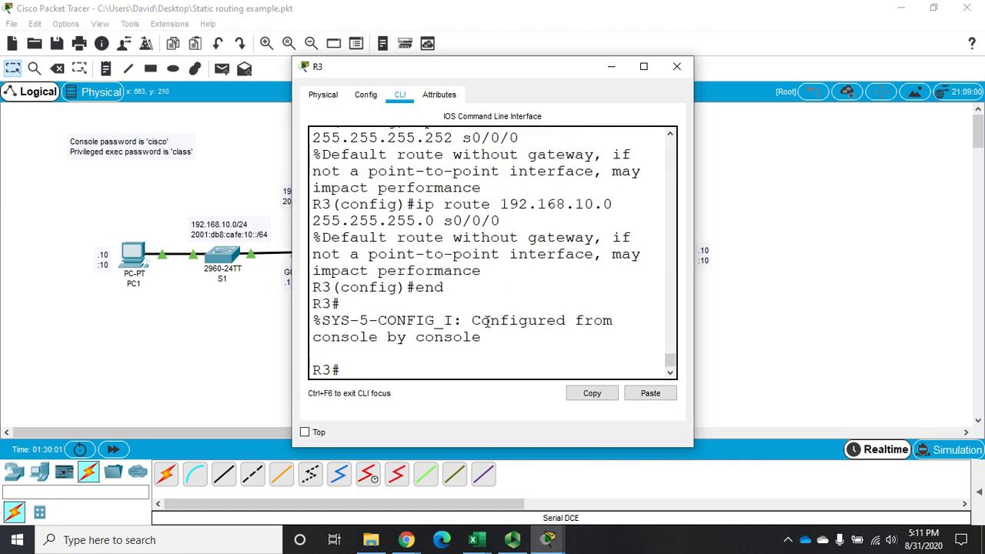
text(copy run start)
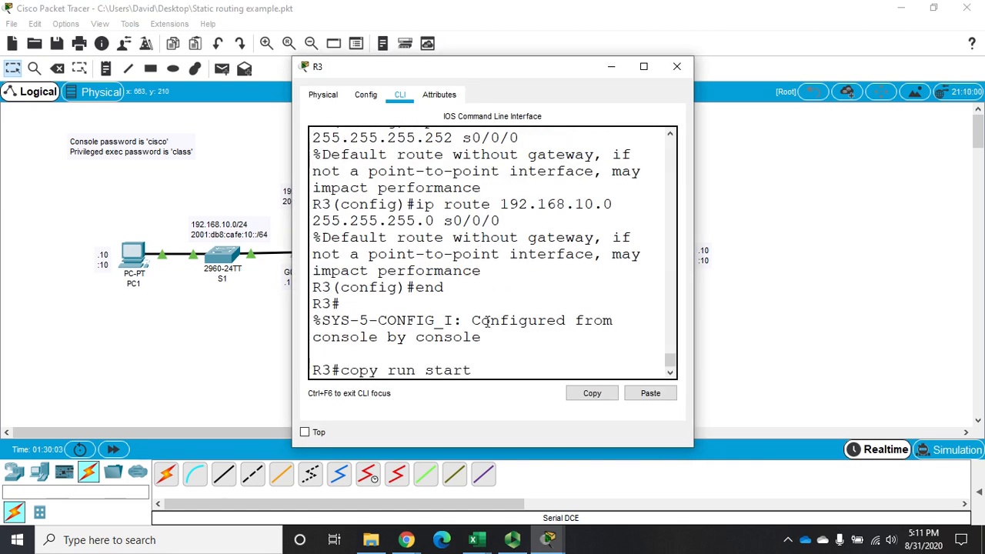
key(Return)
key(Return)
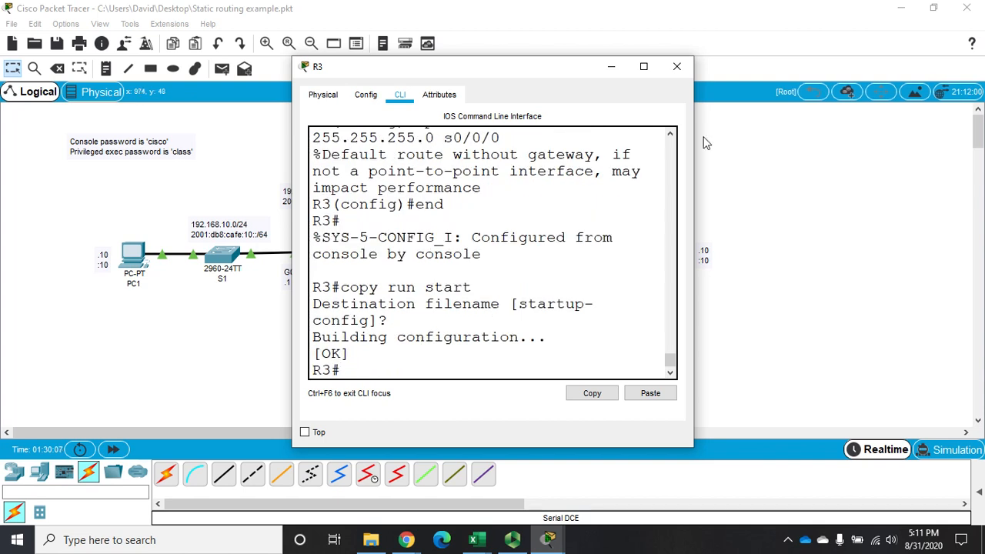
click(678, 67)
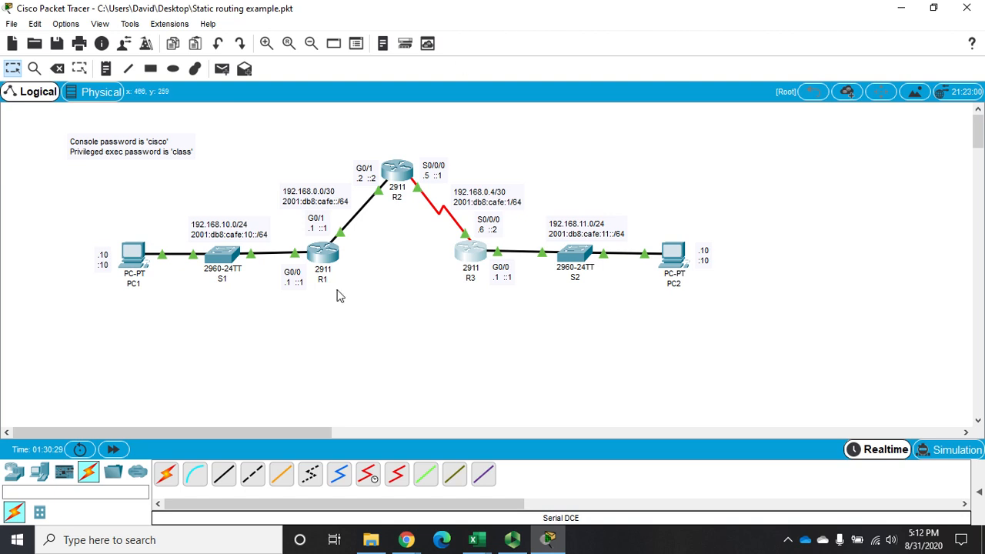
Reopen R1's command line, widen its window, and move it aside briefly to review the network topology.
click(333, 264)
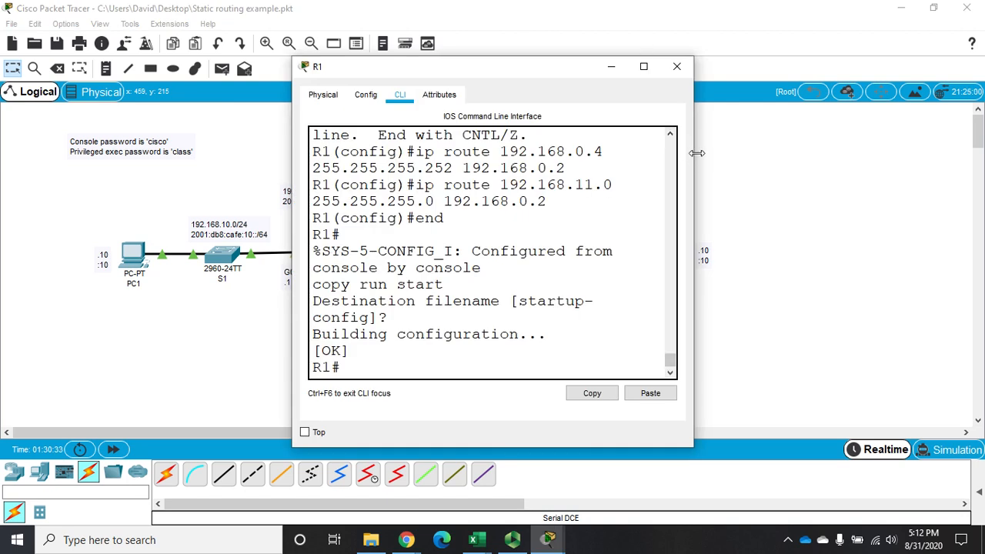
drag(693, 152, 971, 100)
drag(708, 72, 691, 311)
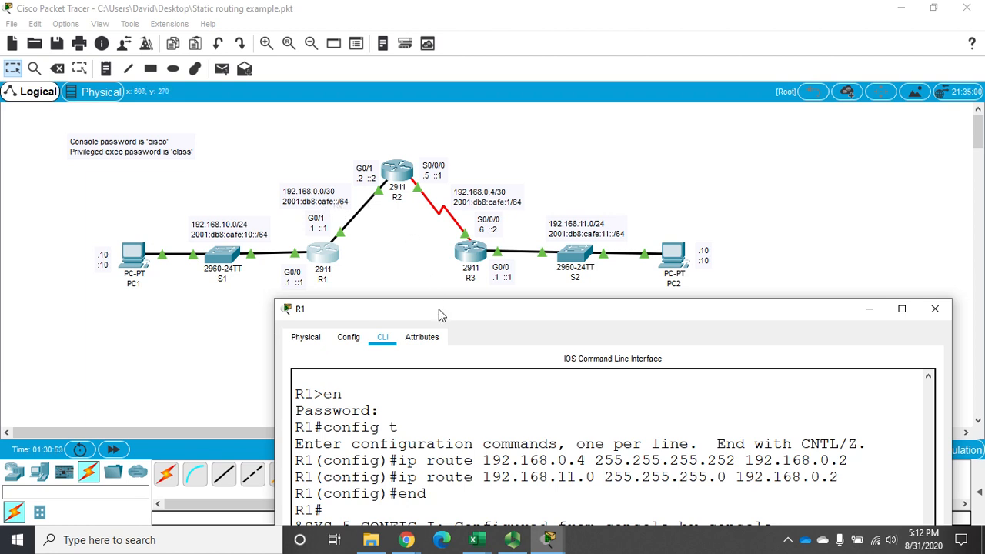
drag(443, 314, 426, 68)
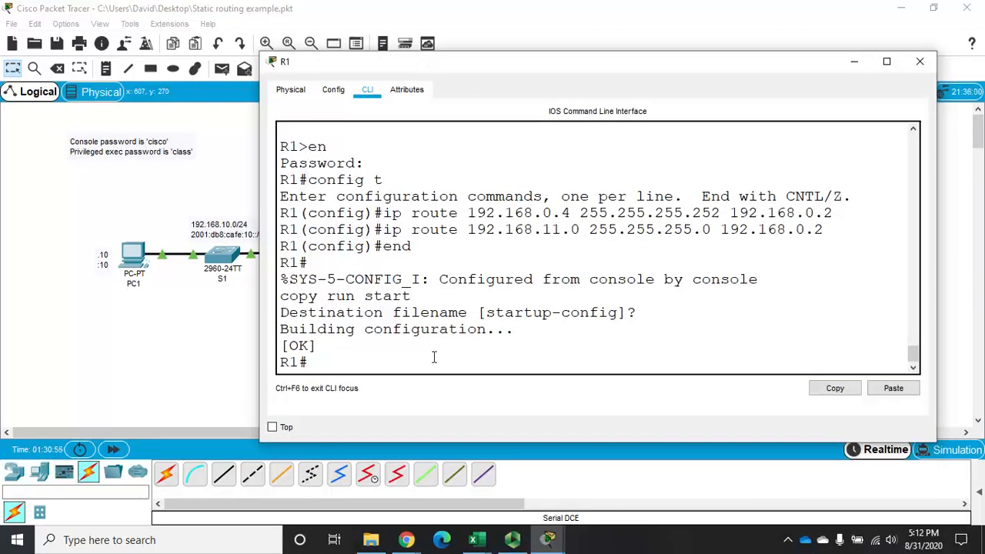
Enter global configuration mode on R1 from the terminal.
text(config t)
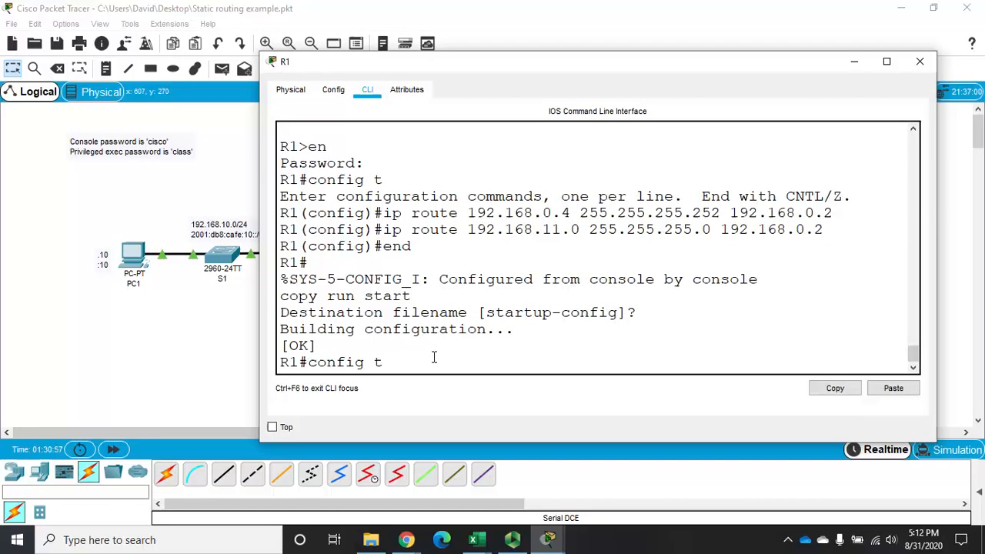
key(Return)
text(ip r)
key(BackSpace)
text(o)
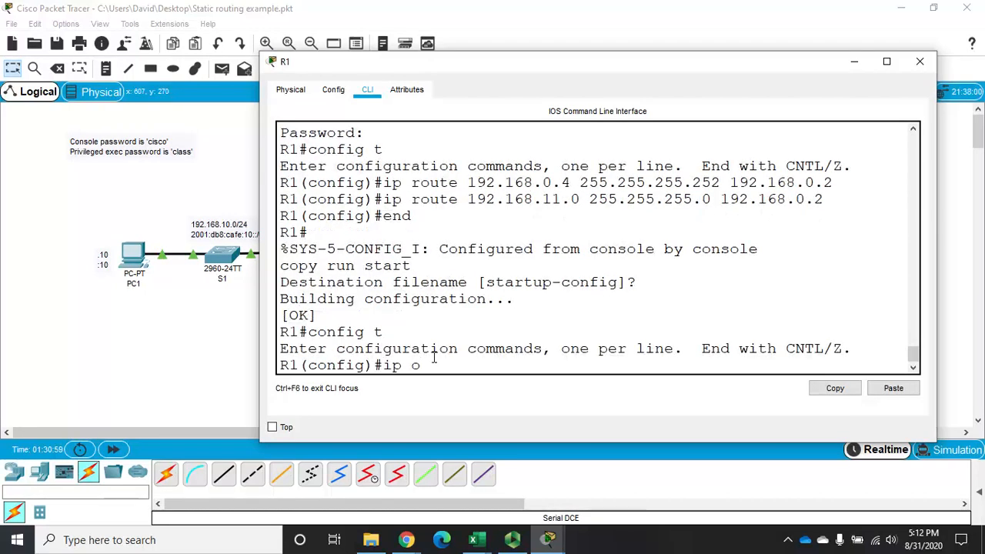
text(route)
key(BackSpace)
key(BackSpace)
key(BackSpace)
key(BackSpace)
key(BackSpace)
key(BackSpace)
key(BackSpace)
key(BackSpace)
key(BackSpace)
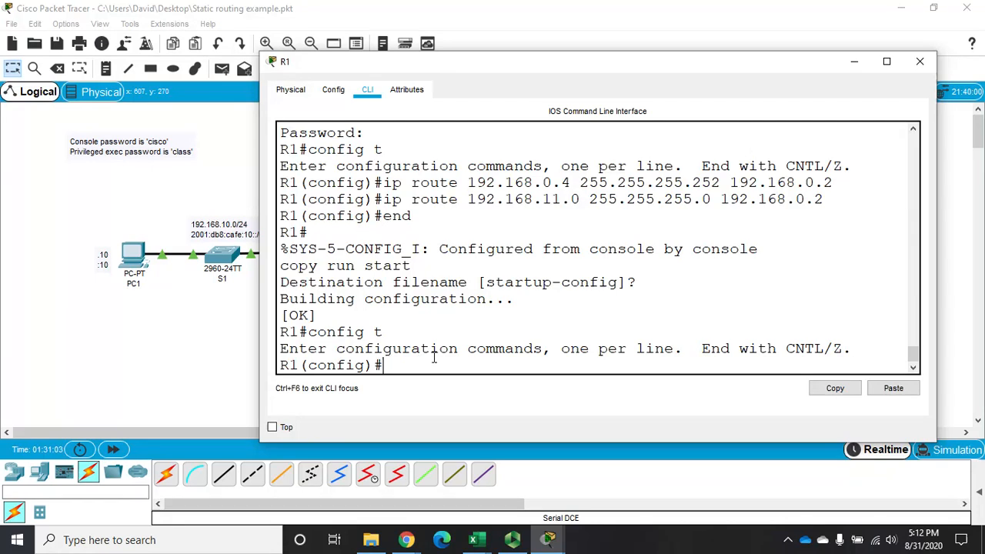
On R1, add an IPv6 static route to 2001:db8:acad:1::0/64 with next hop 2001:db8:acad::2.
text(ipv6 route )
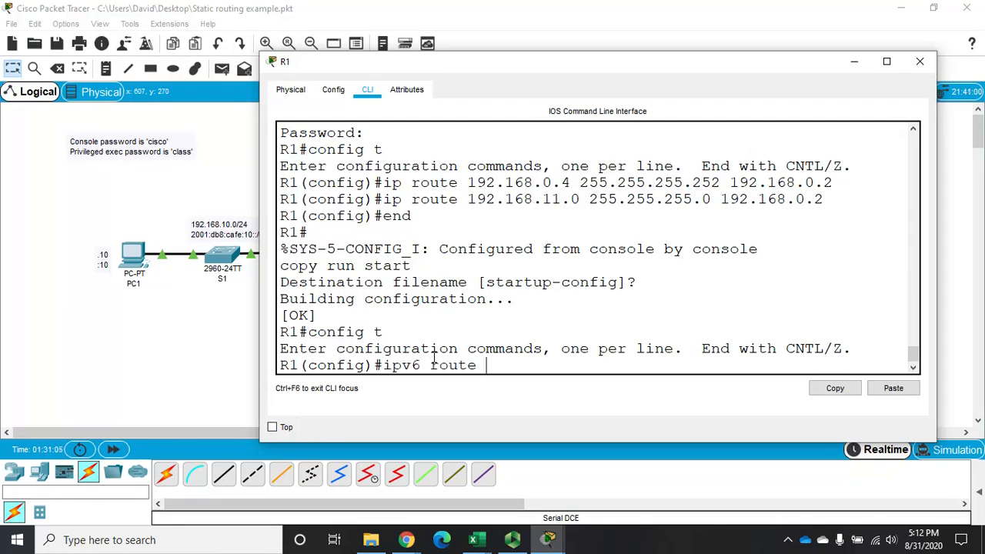
text(2001)
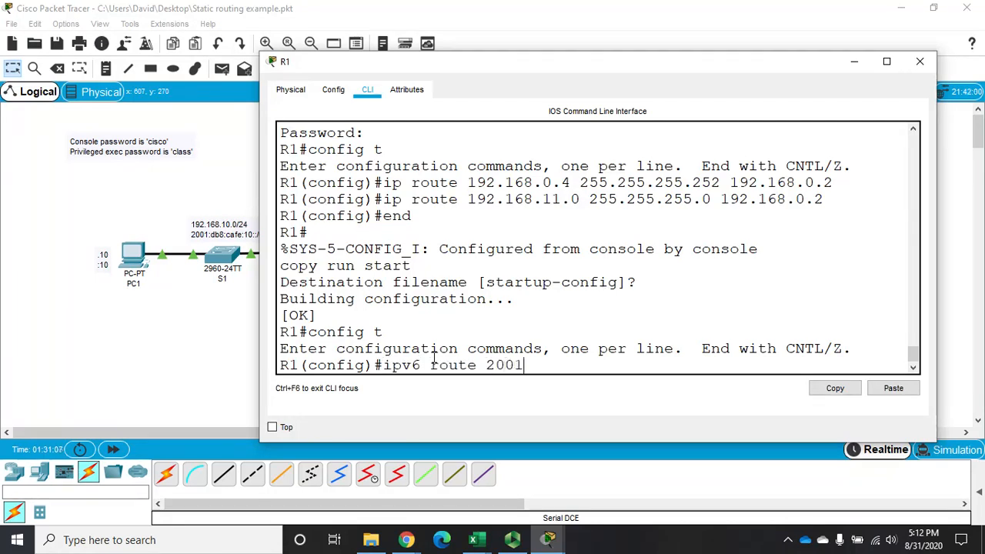
text(:db8:a)
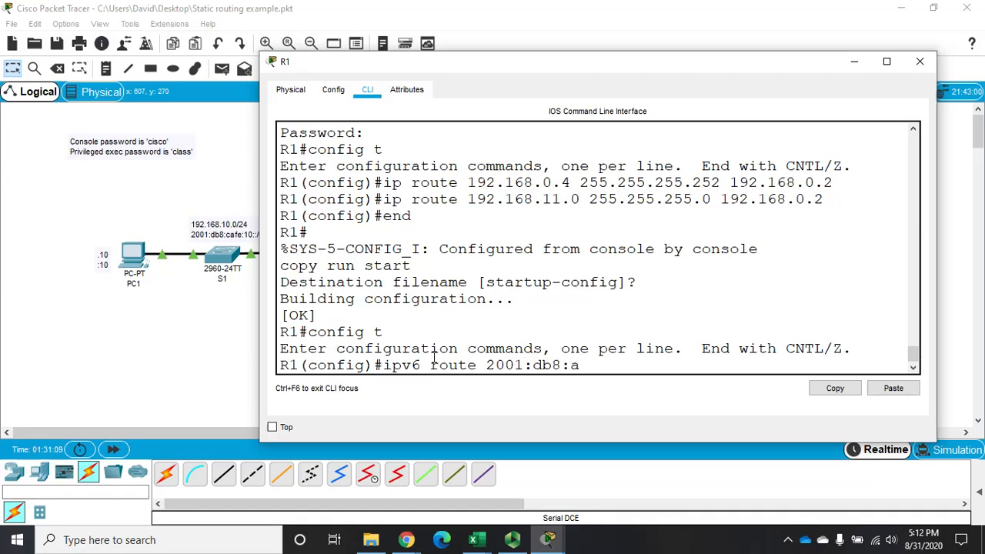
text(cad:1)
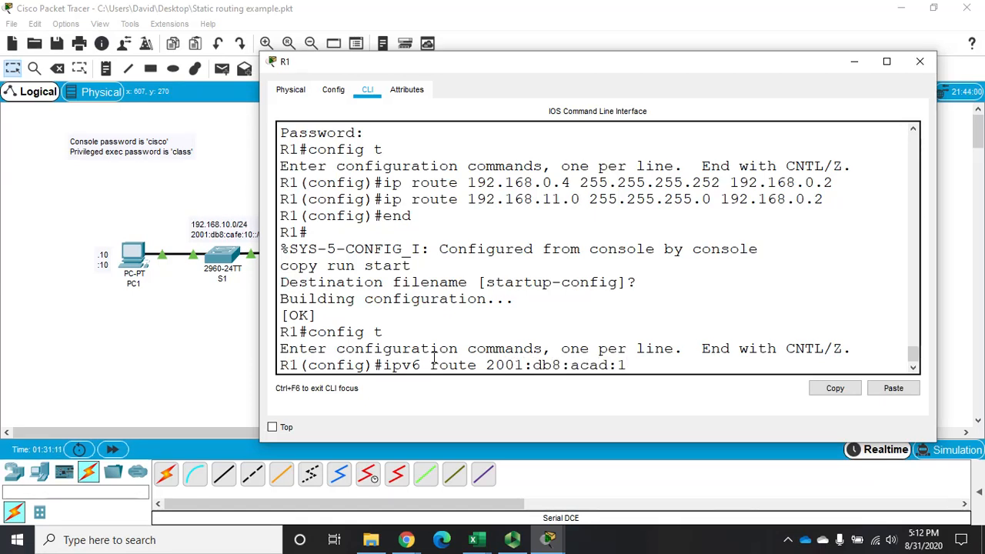
text(::0)
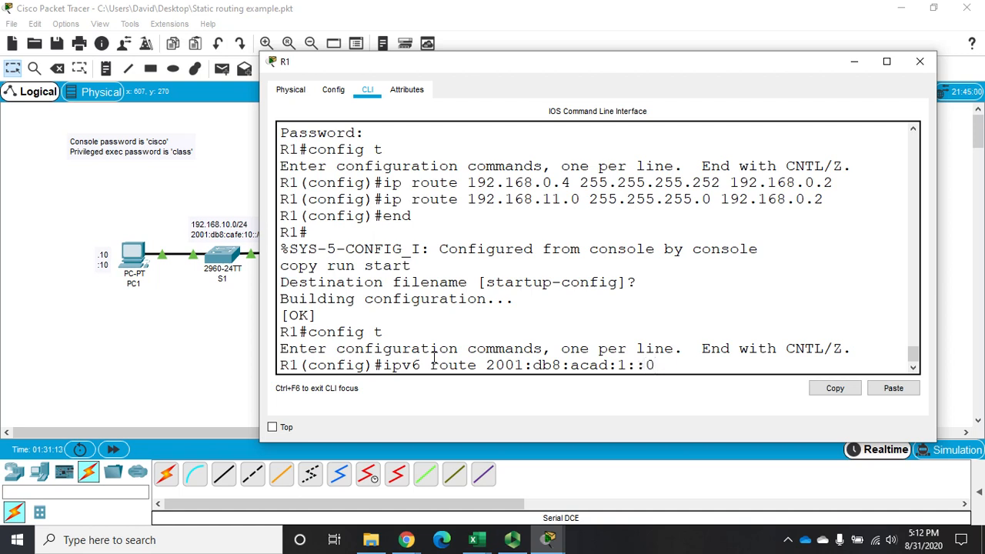
text(/64)
text(200)
text(1:db8:aca)
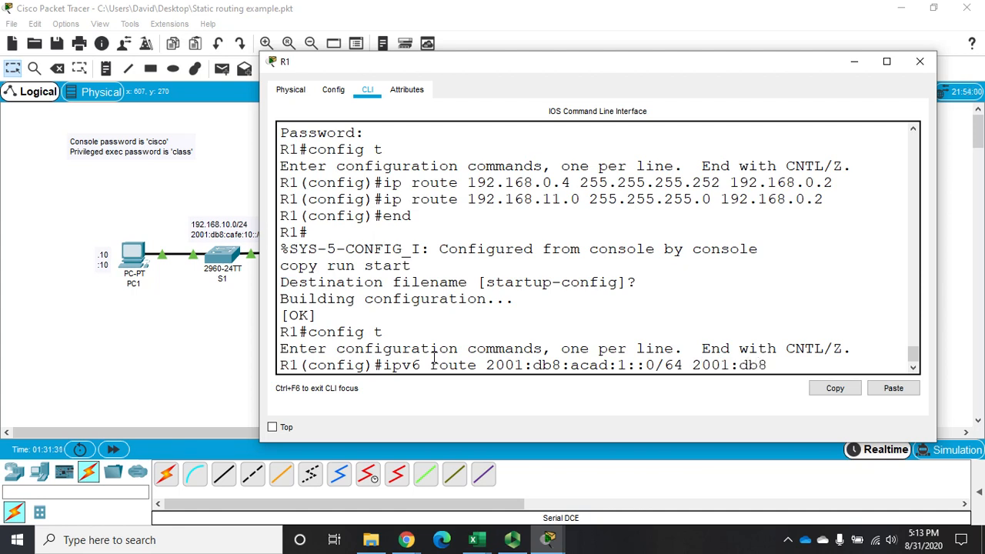
text(d::2)
key(Return)
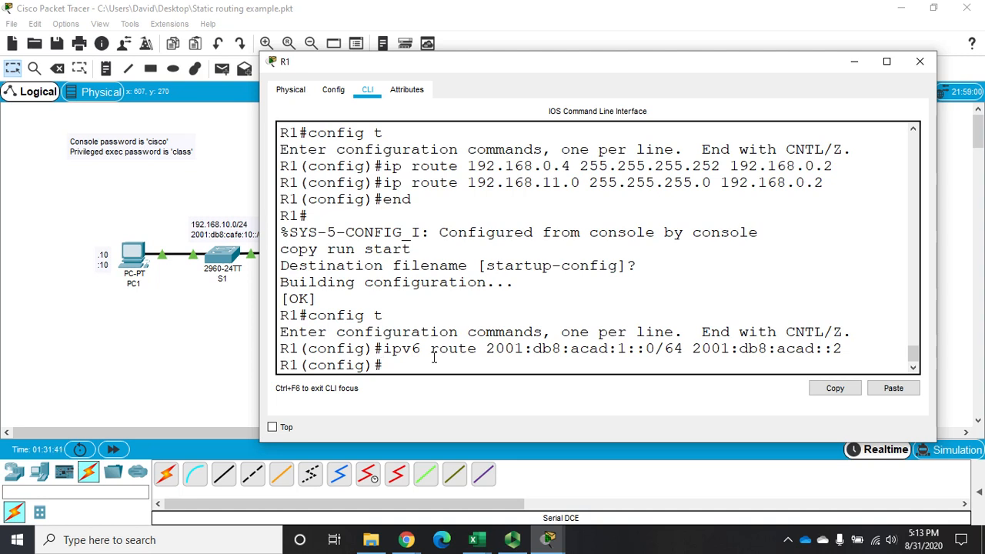
Reuse the previous command to add an IPv6 route to 2001:db8:acad:11::0/64 via 2001:db8:acad::2, and close R1's window.
key(Up)
key(Left)
key(Left)
key(Left)
key(Left)
key(Left)
key(Left)
key(Left)
key(Left)
key(Left)
key(Left)
key(Left)
key(Left)
key(Left)
key(Left)
key(Left)
key(Left)
key(Left)
key(Left)
key(Left)
key(Left)
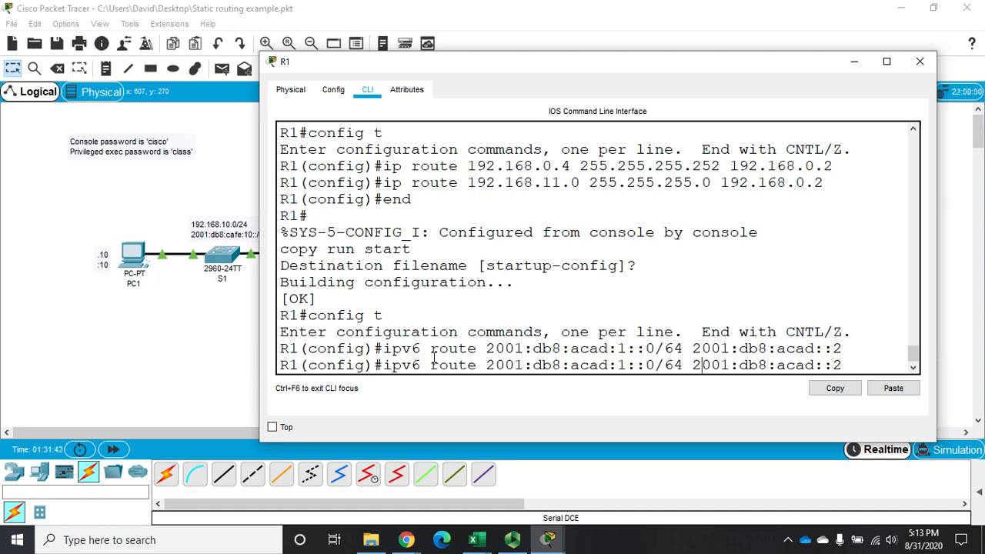
text(1)
key(Return)
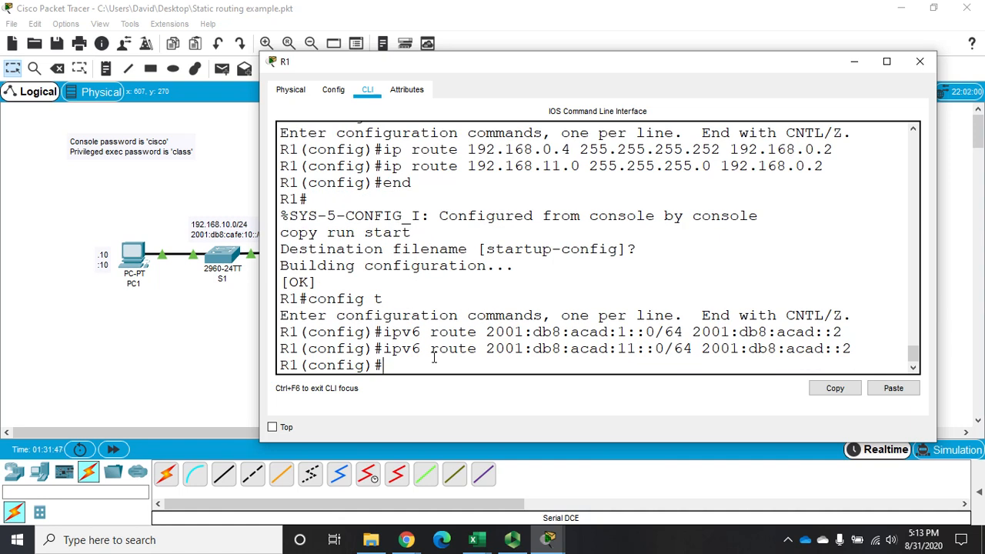
click(921, 61)
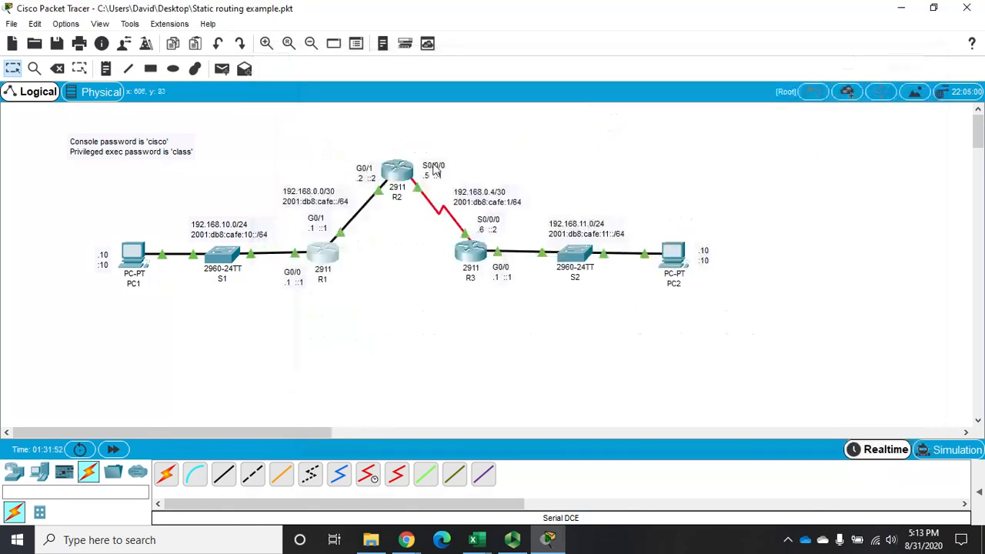
Open R2's command line, widen and reposition its window, and enter global configuration mode.
click(389, 164)
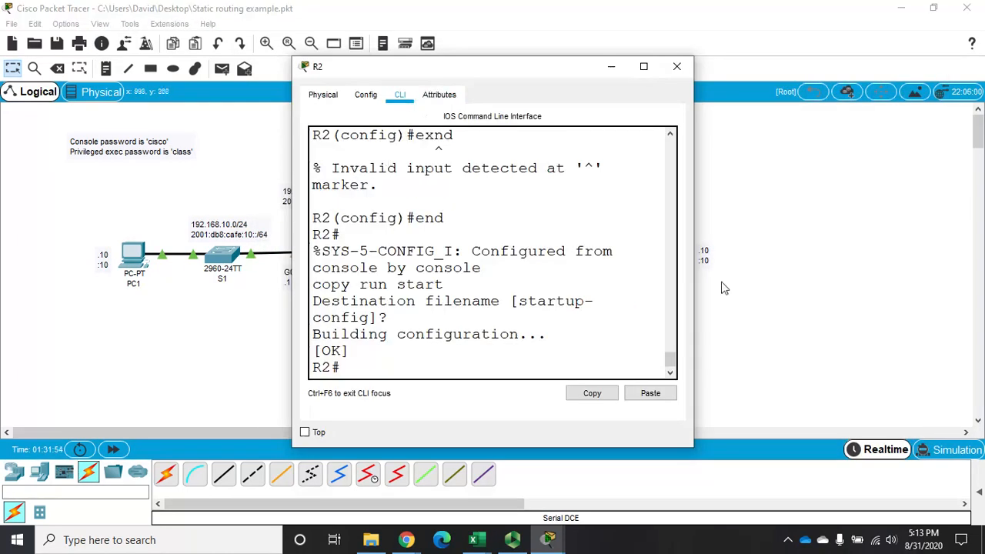
drag(698, 191, 967, 192)
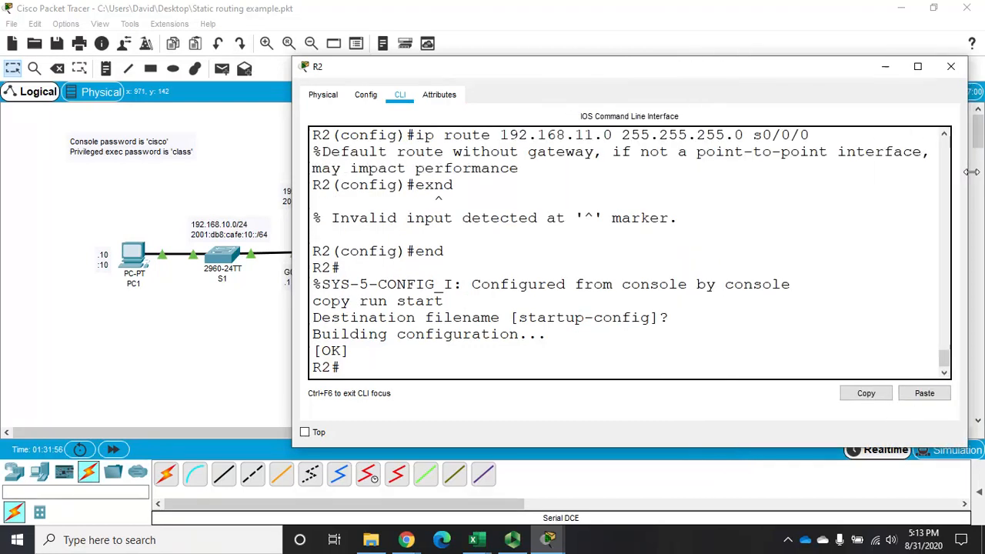
drag(638, 75, 700, 69)
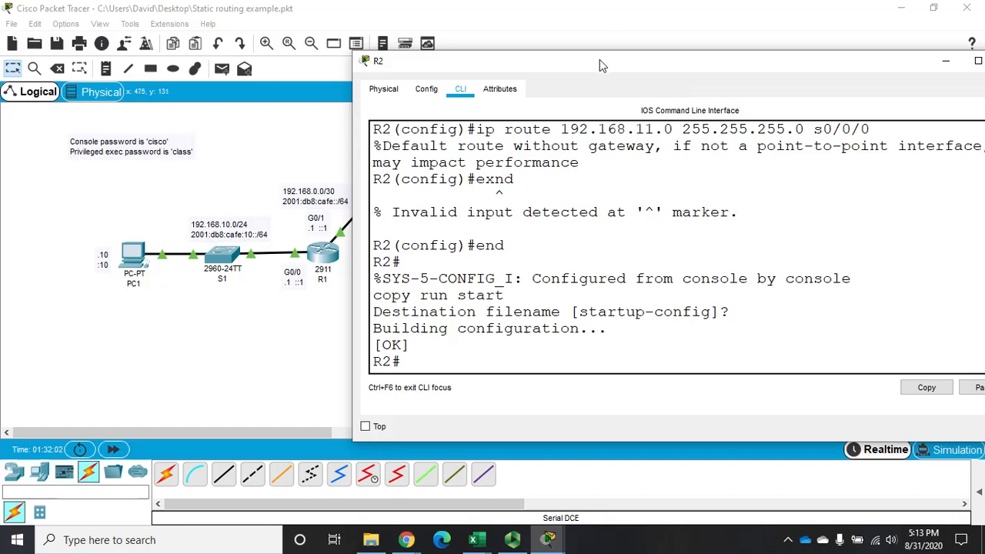
drag(599, 59, 570, 50)
click(605, 247)
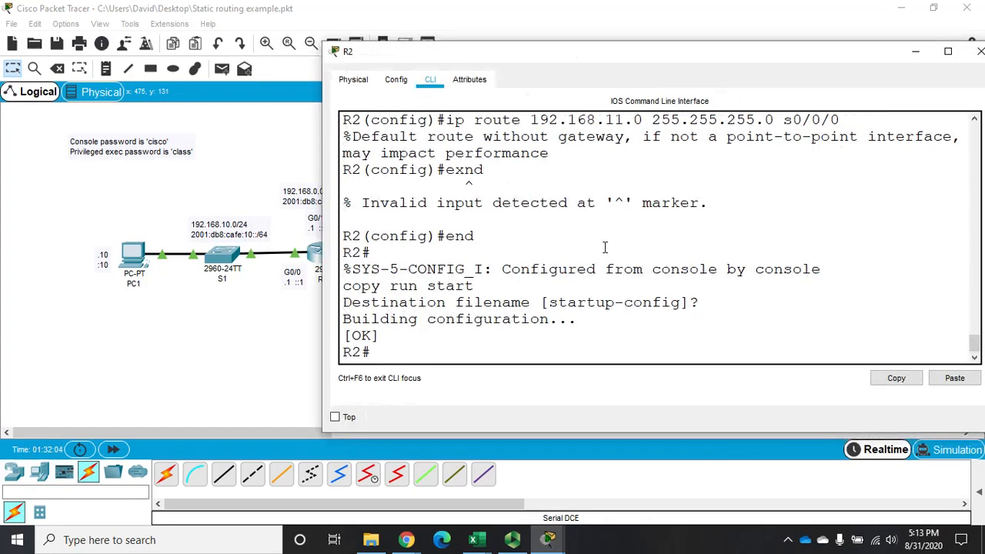
text(config t)
key(Return)
On R2, add an IPv6 static route to 2001:db8:acad:10::/64 with next hop 2001:db8:acad:1::1, checking the topology before submitting it.
text(ip )
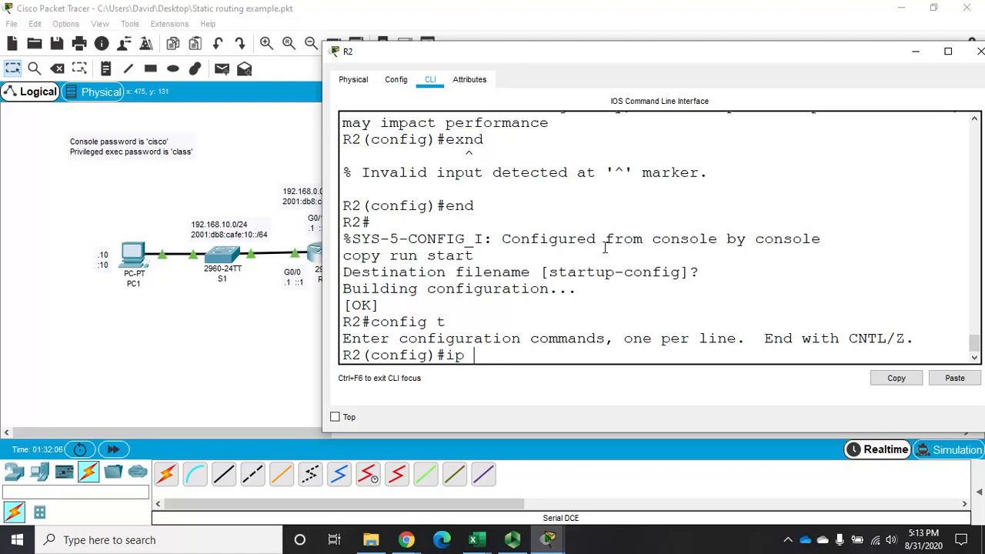
text(6 rote)
key(BackSpace)
key(BackSpace)
text(ute 2001:db)
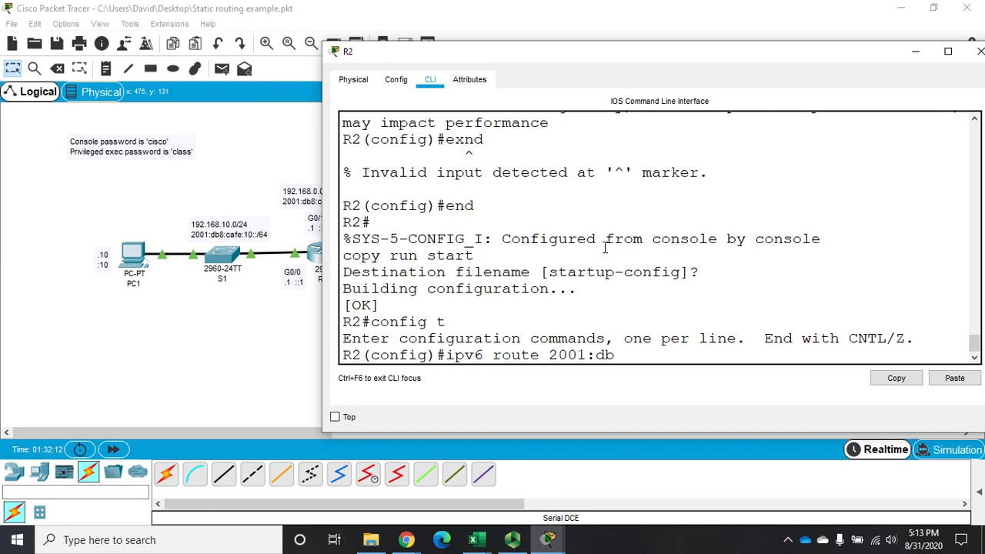
text(8:acad:10::/64)
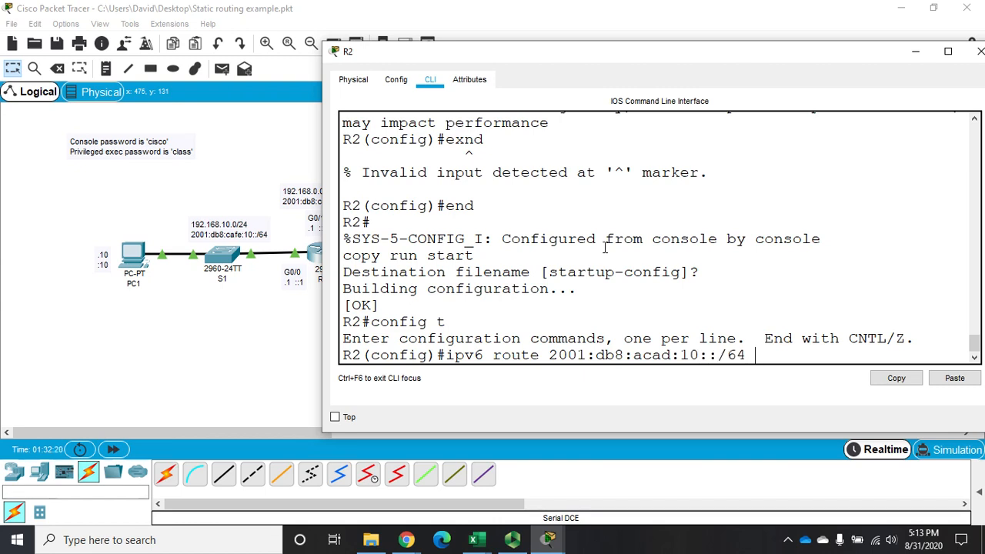
text( 2001:db8:)
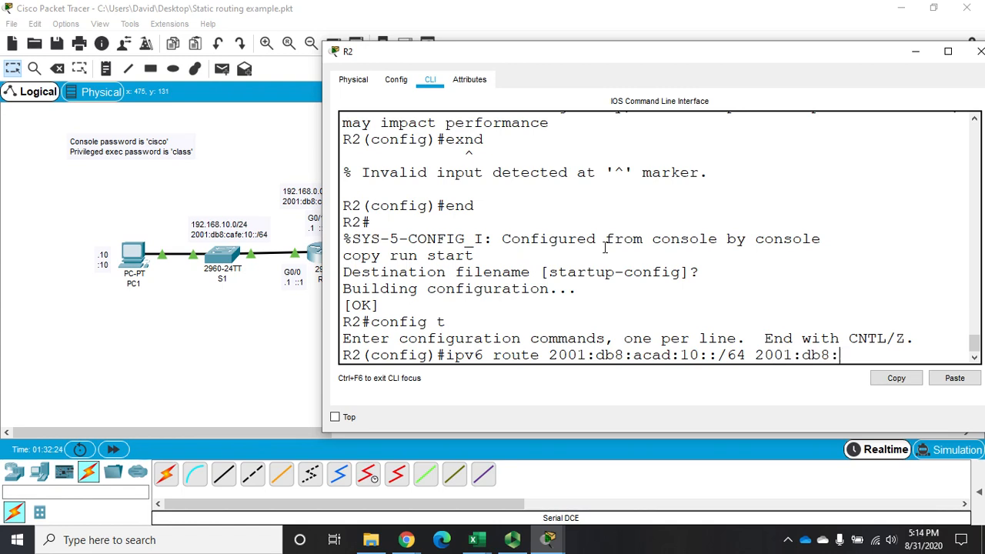
text(a)
key(BackSpace)
text(acad:1::1)
drag(572, 52, 674, 35)
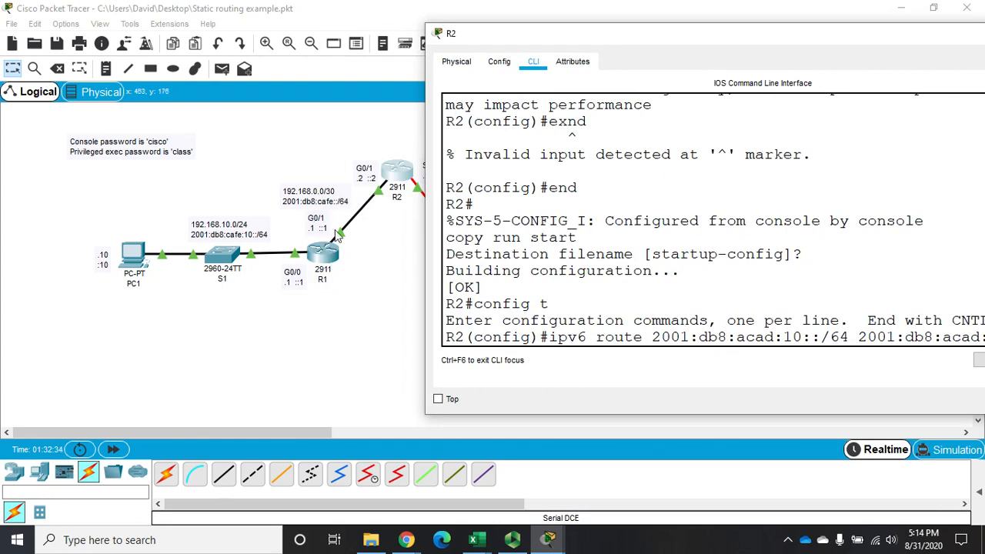
drag(653, 45, 379, 51)
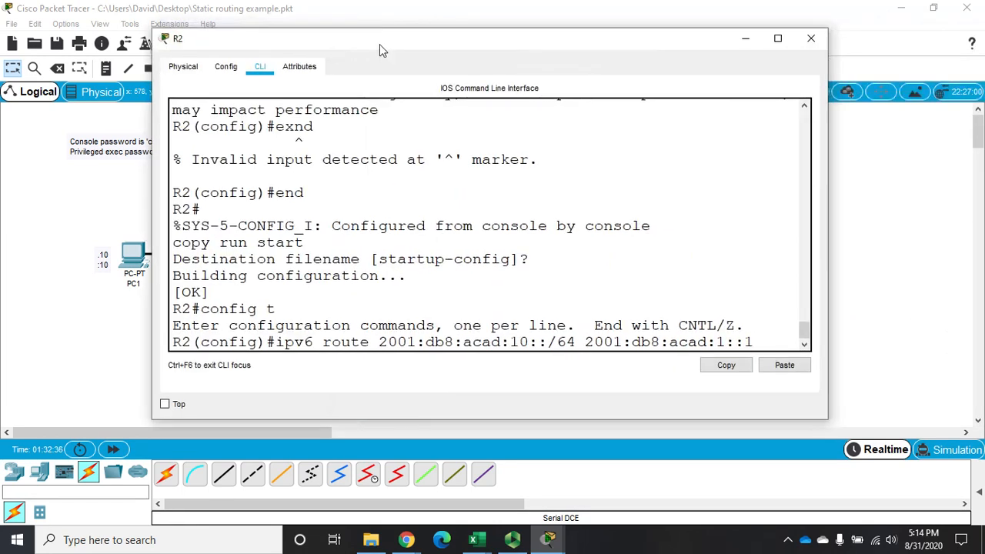
key(Return)
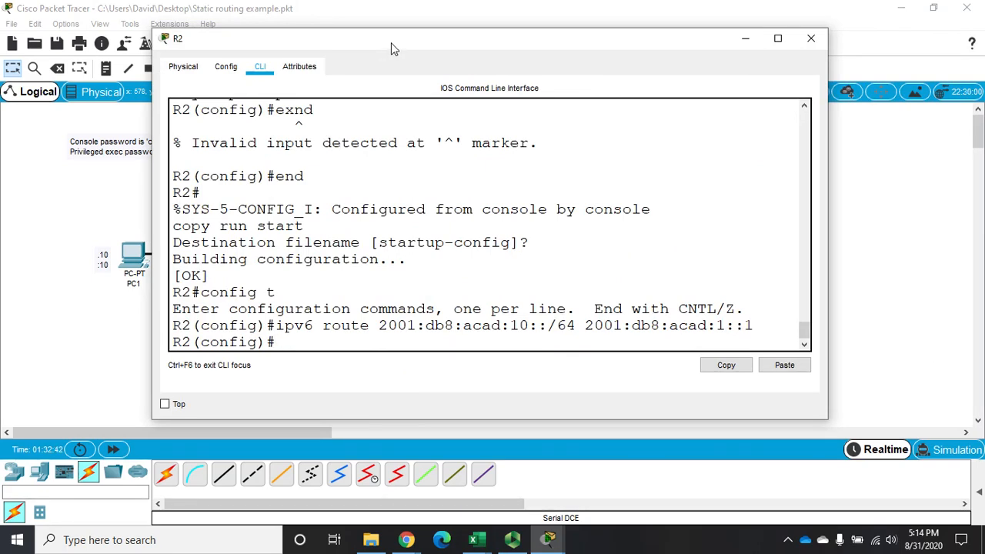
On R2, add an IPv6 static route to 2001:db8:acad:11::/64 through interface s0/0/0, and close its window.
text(ipv6 route)
drag(378, 42, 389, 300)
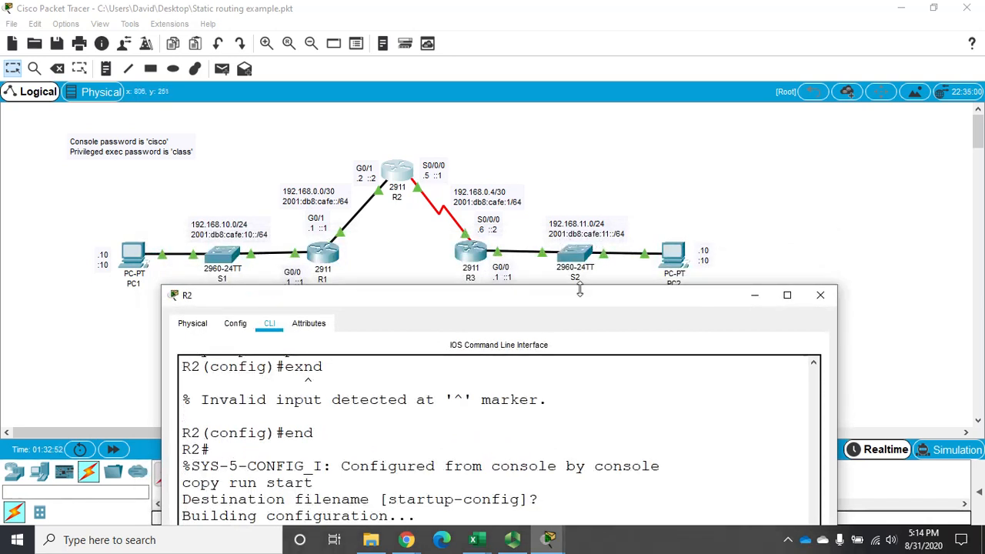
drag(580, 297, 580, 84)
text(2001)
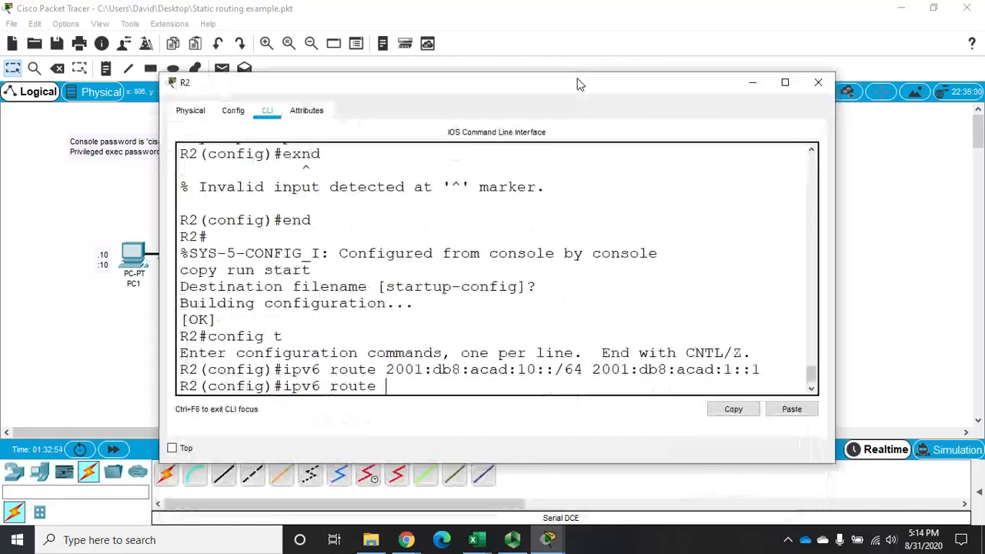
text(:)
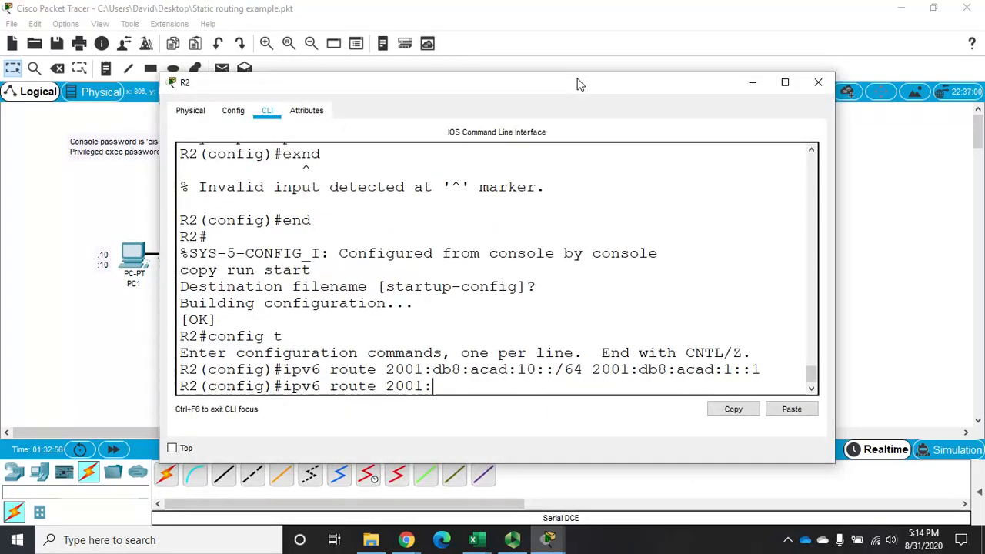
text(db8:aca)
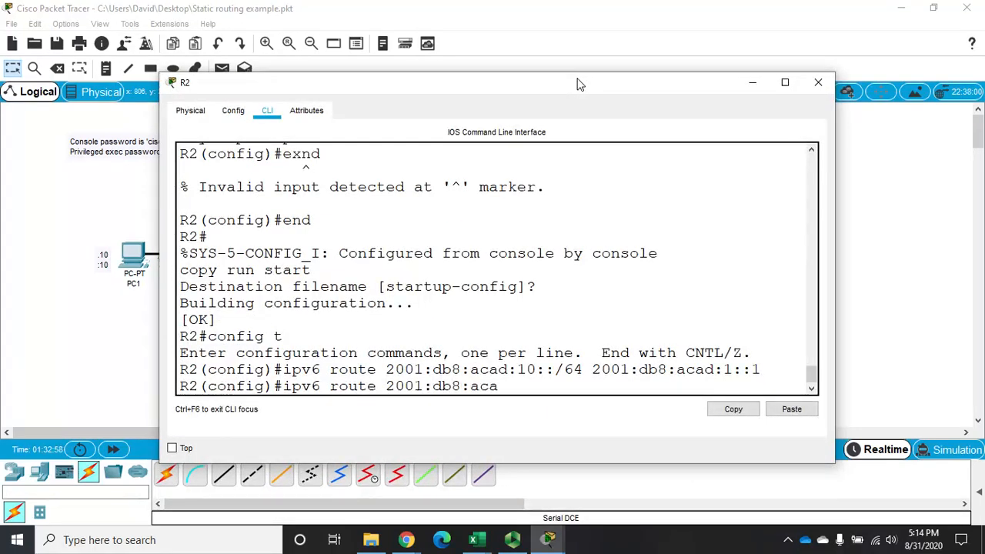
text(d:11::)
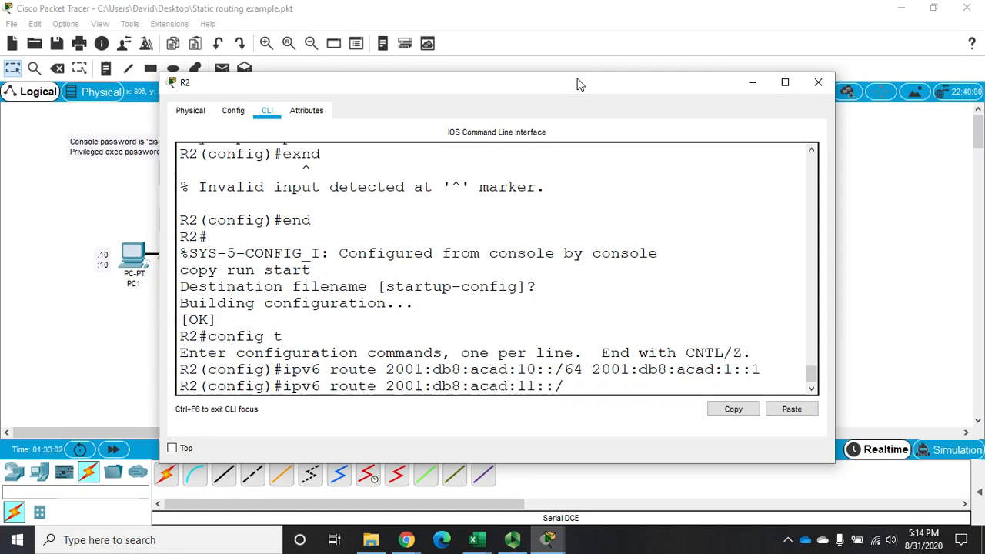
text(/64)
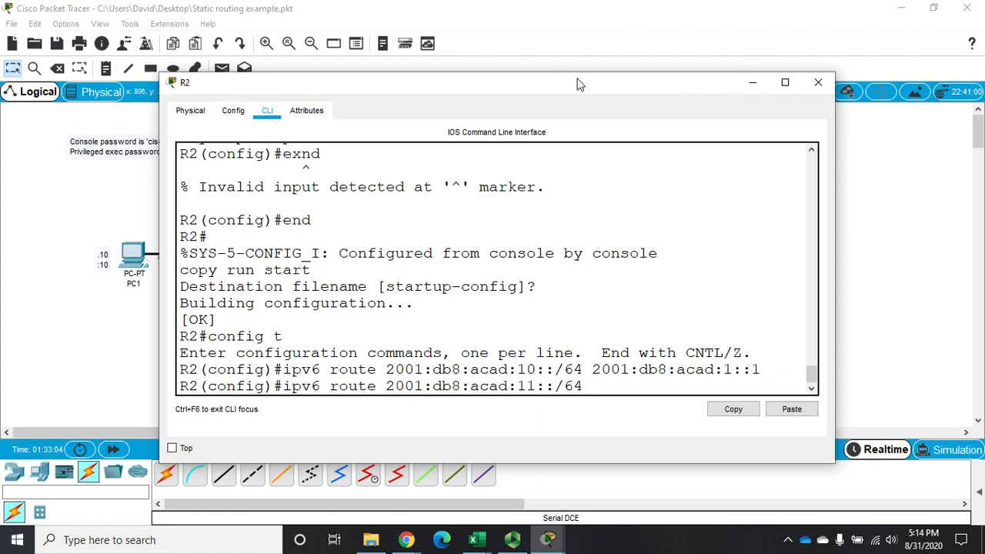
text( s0/0/0)
key(Return)
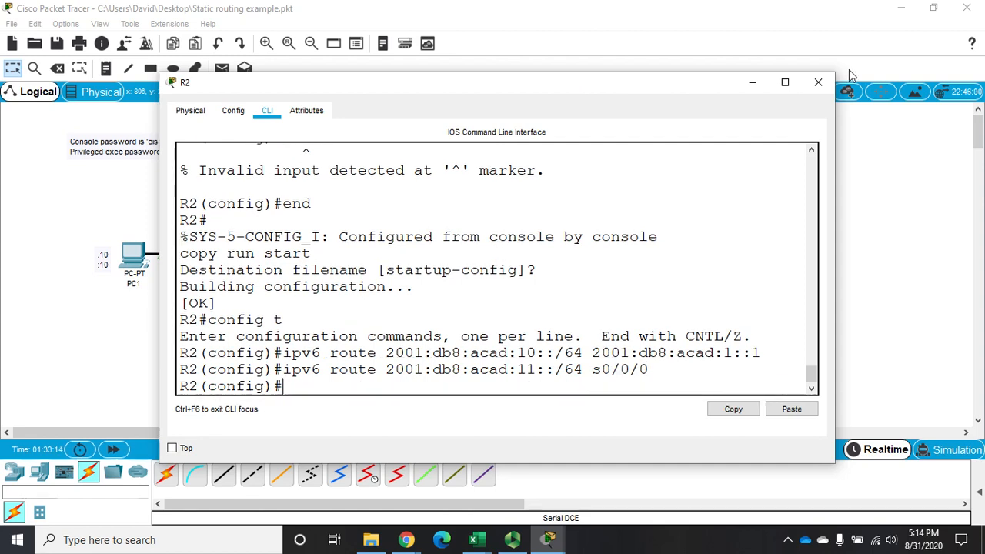
click(818, 83)
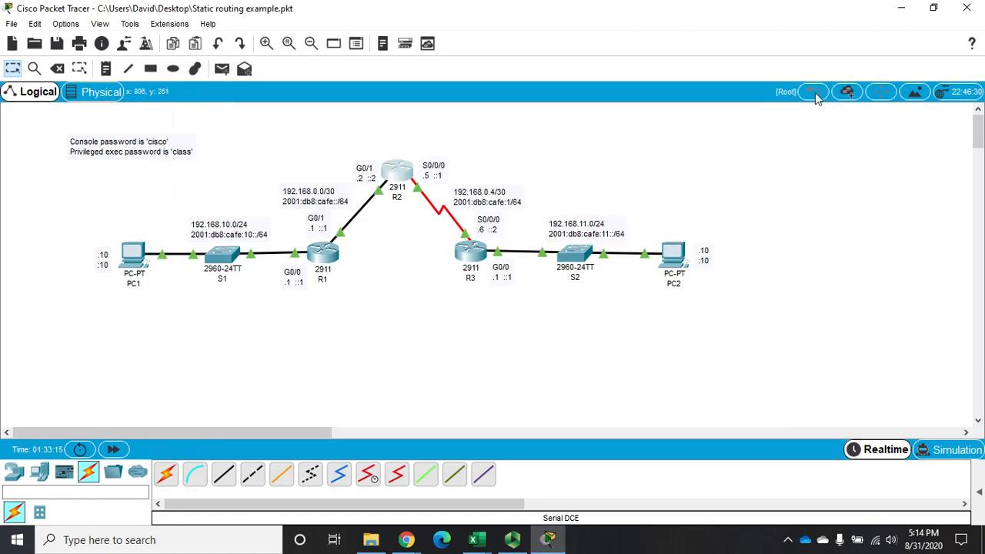
Open R3's command line, widen its window, and enter global configuration mode.
click(476, 254)
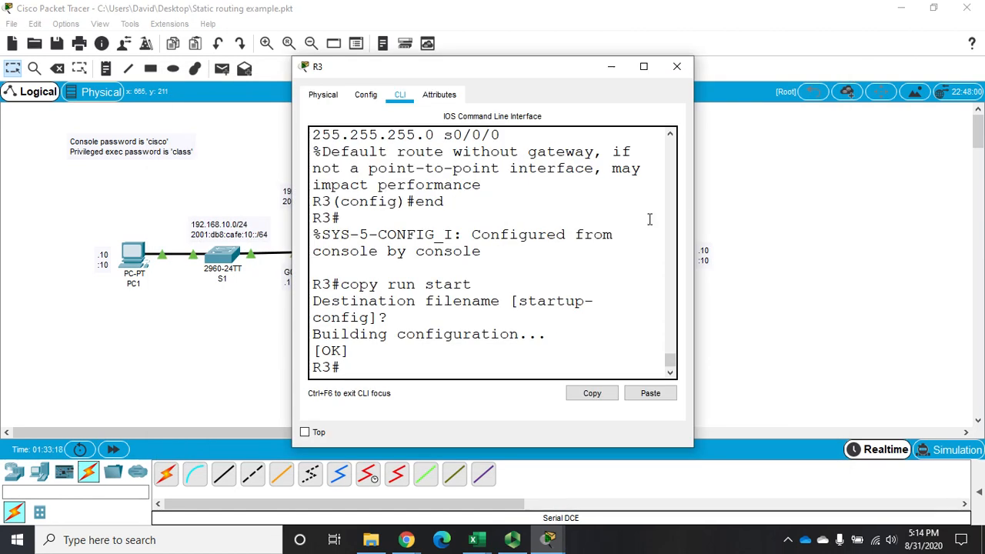
drag(693, 211, 909, 168)
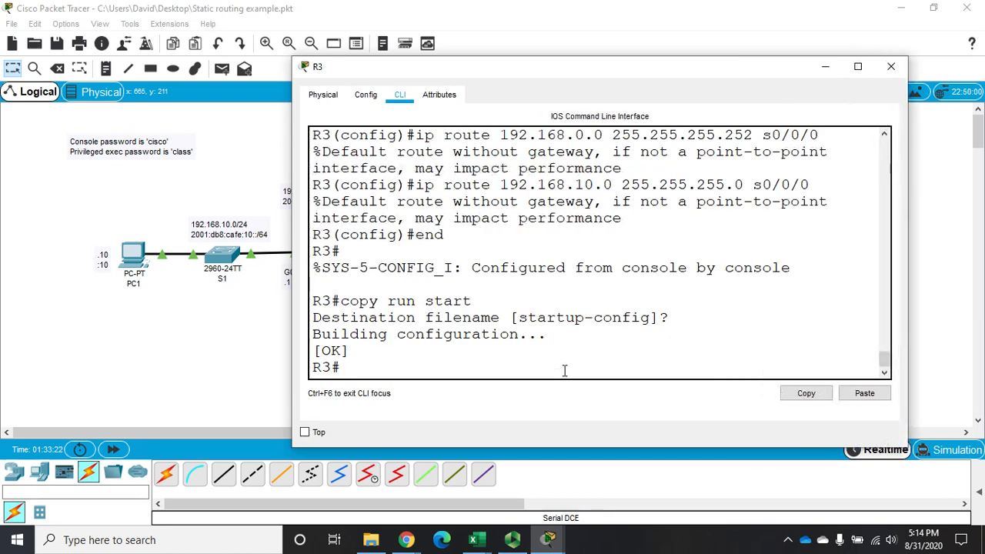
text(config t)
key(Return)
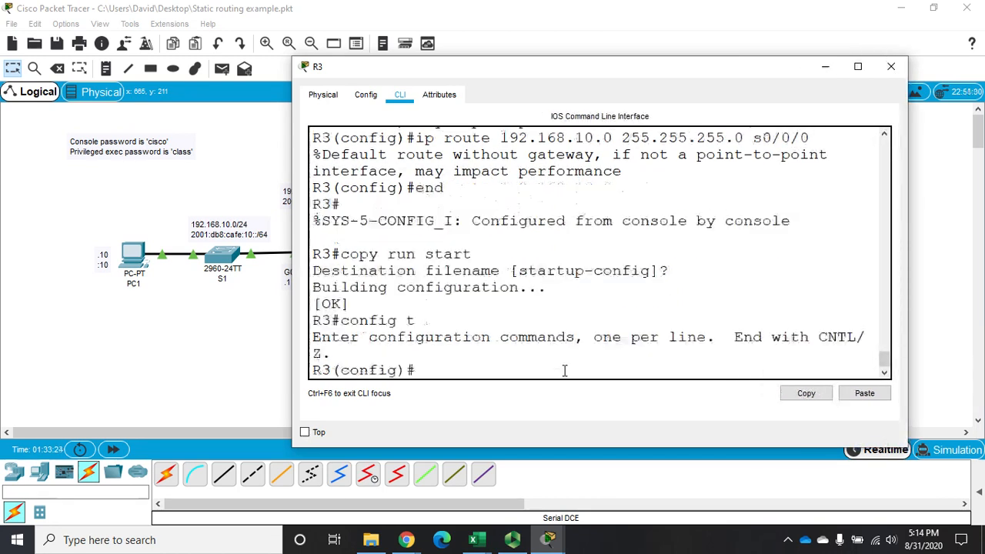
On R3, try to enter an ip route command for the network 2001:db8:acad::/64.
text(ip route)
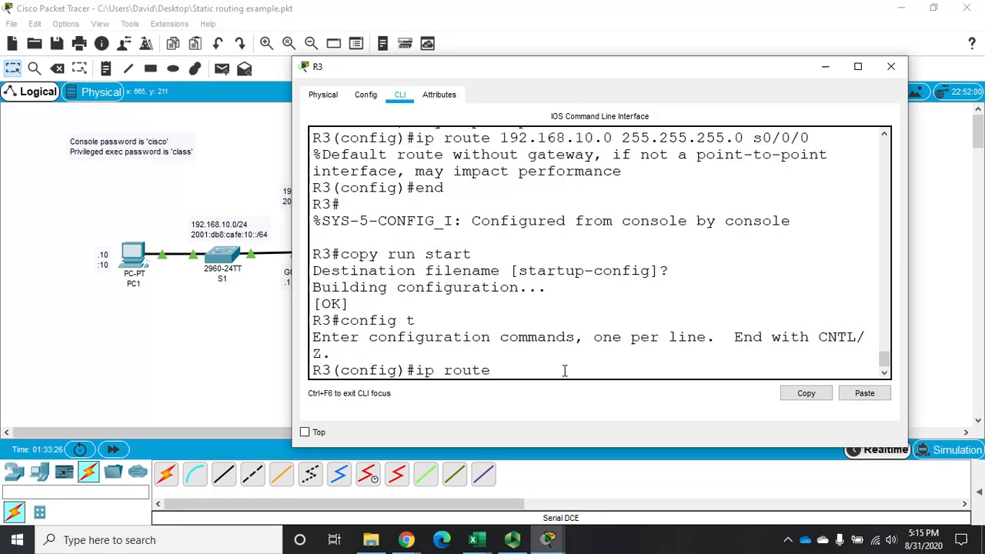
text( 2001:db8:acad)
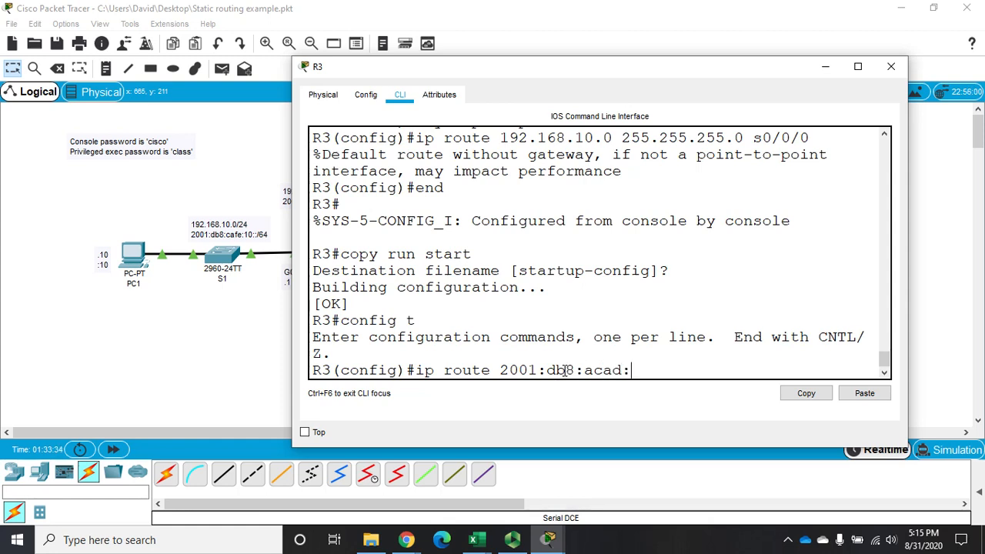
text(::/64)
key(Return)
Correct the R3 command to ipv6 route and add the static route to 2001:db8:acad::/64 through interface s0/0/0.
key(Up)
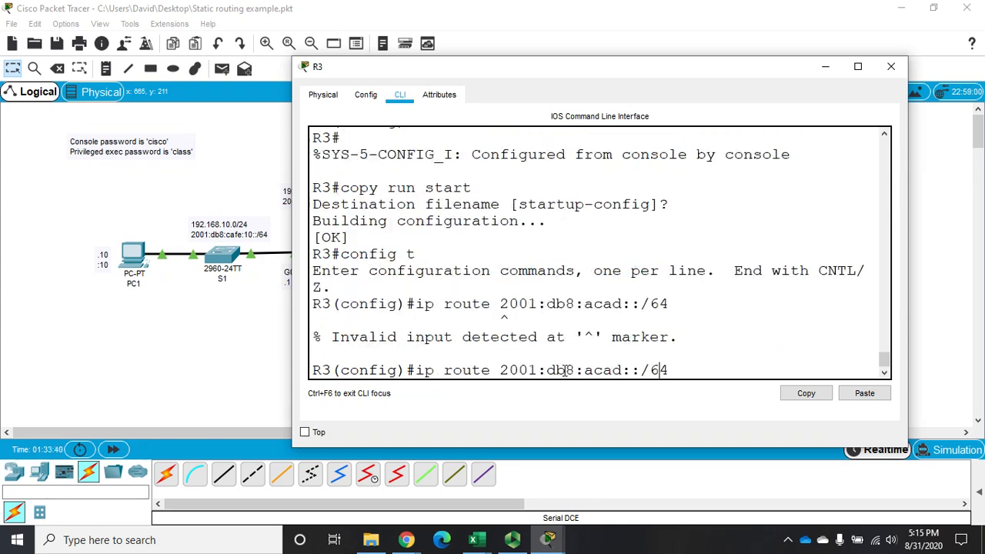
key(Left)
key(Left)
key(Left)
key(Left)
key(Left)
key(Left)
key(Left)
key(Left)
key(Left)
key(Left)
key(Left)
key(Left)
key(Left)
key(Left)
key(Left)
key(Left)
key(Left)
text(v6)
key(Right)
key(Right)
key(Right)
key(Right)
key(Right)
key(Right)
key(Right)
key(Right)
key(Right)
key(Right)
key(Right)
key(Right)
key(Right)
key(Right)
key(Right)
key(Right)
key(Right)
key(Right)
key(Right)
key(Right)
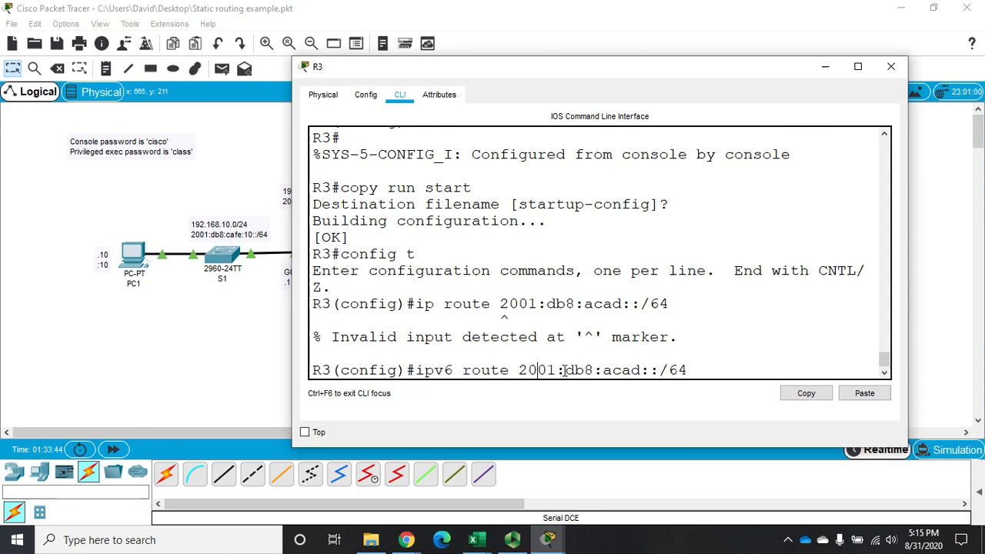
text(s0/0/0)
key(Return)
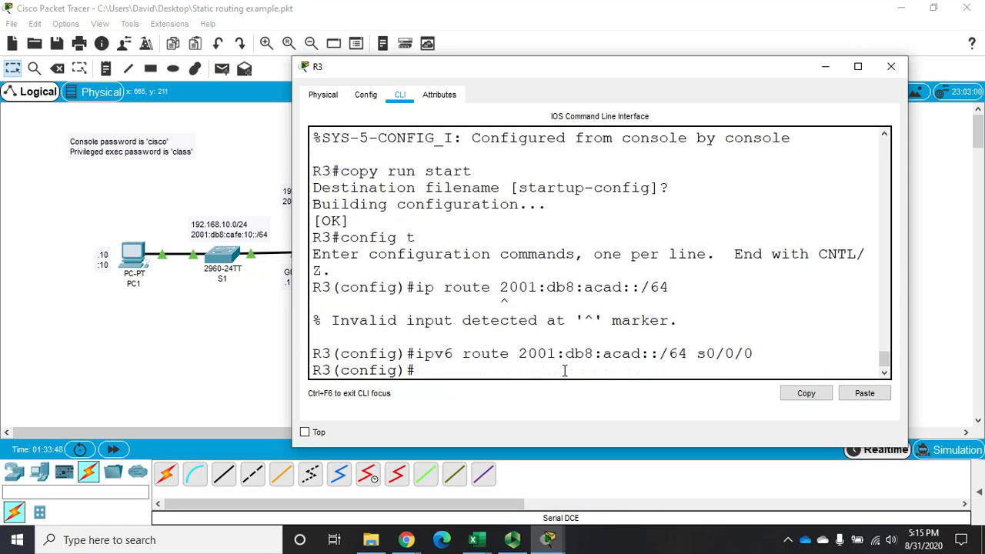
On R3, add an IPv6 static route to 2001:db8:cafe:10::/64 through interface s0/0/0, reusing the previous route command.
key(Up)
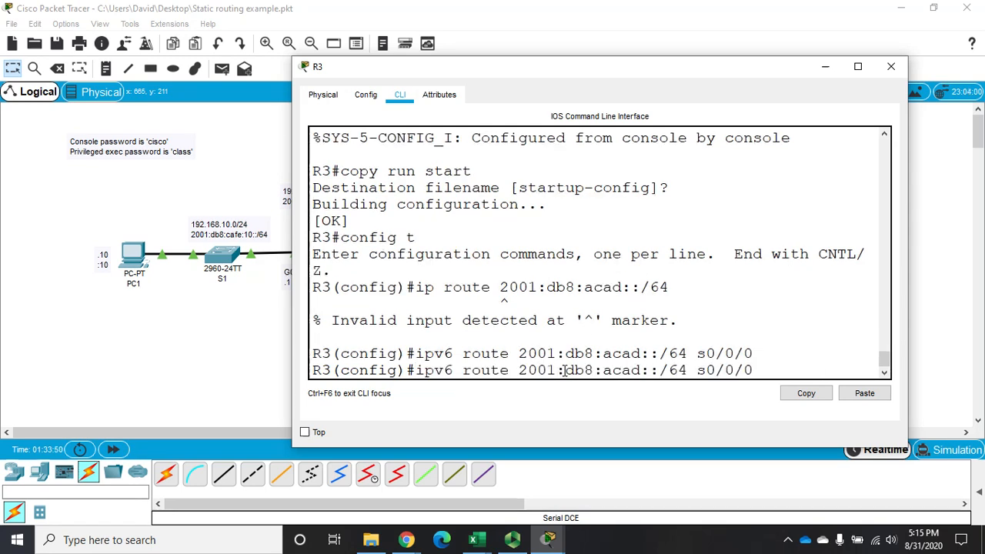
text(10)
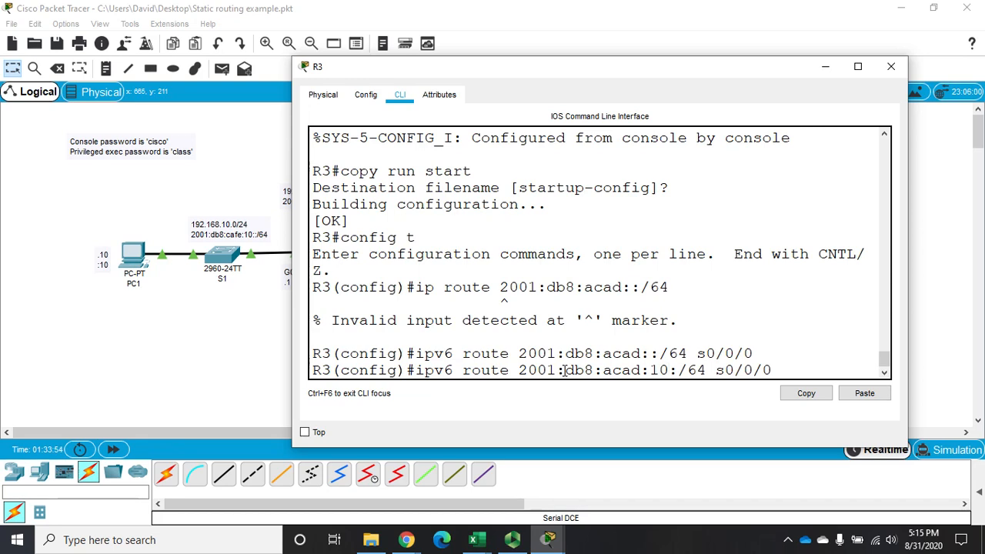
key(Left)
key(Left)
key(Left)
key(BackSpace)
key(BackSpace)
key(BackSpace)
key(BackSpace)
text(cafe)
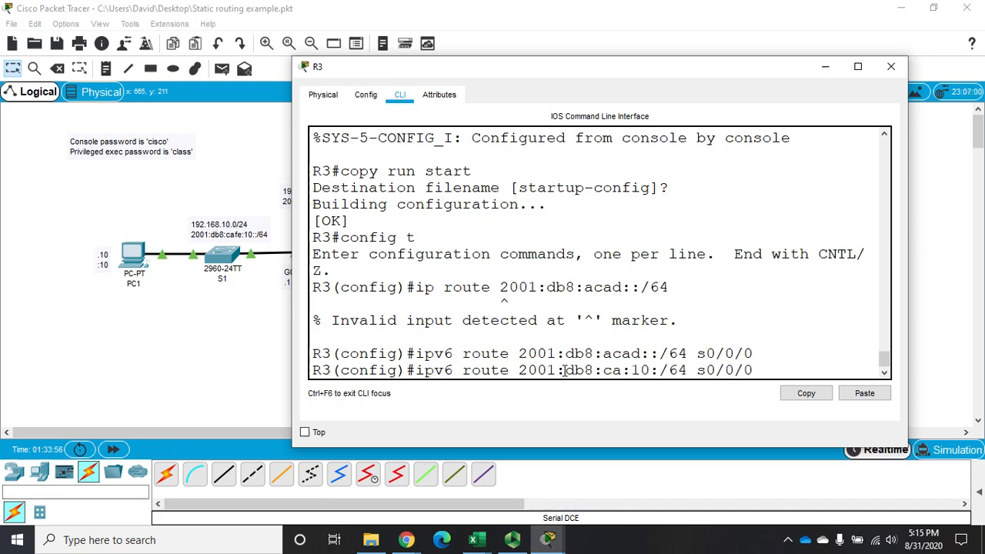
key(Return)
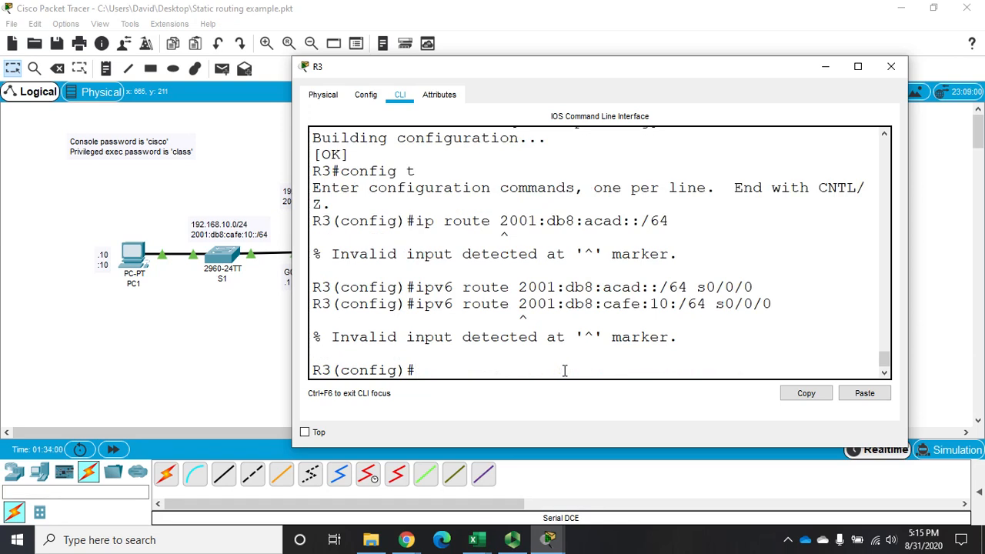
key(Up)
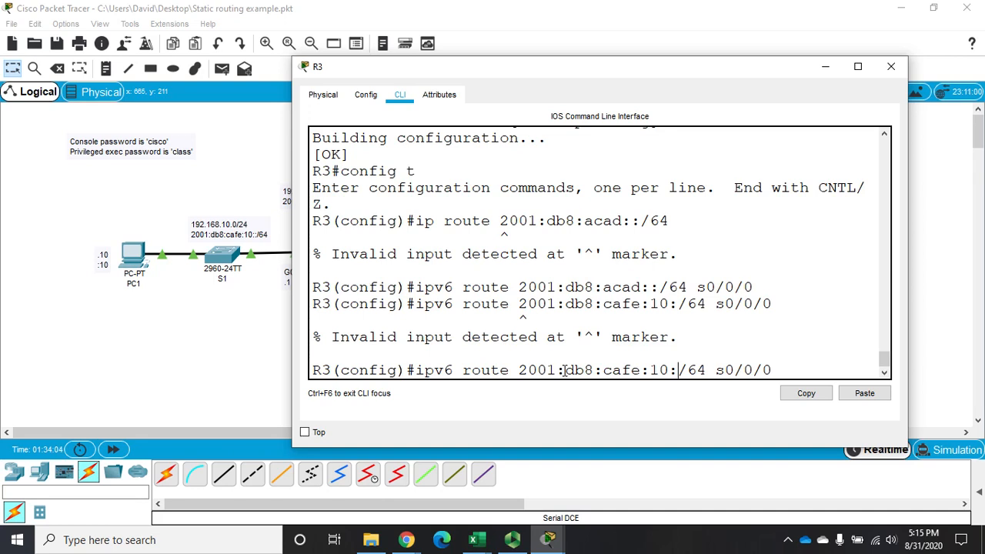
text(:)
key(Return)
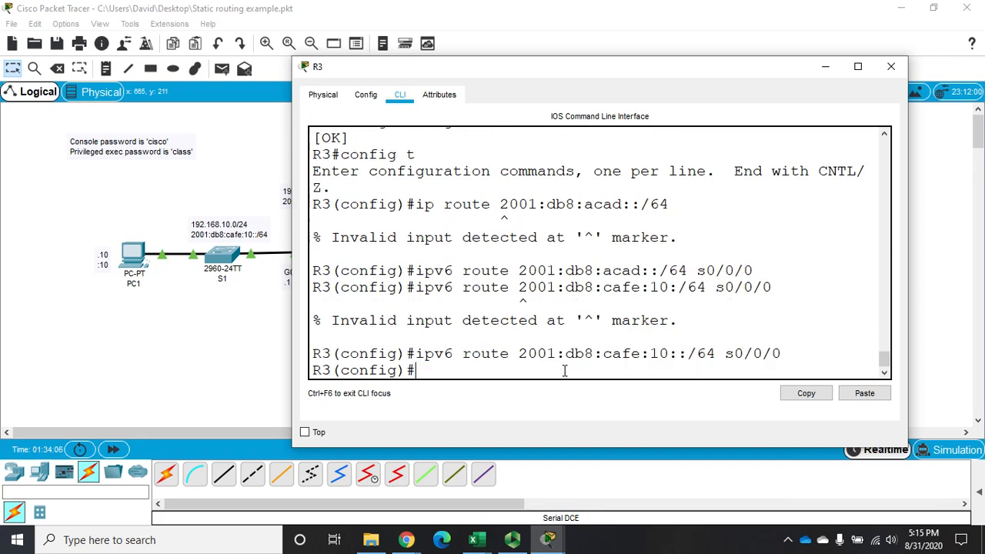
On R3, add an IPv6 static route to 2001:db8:cafe::/64 through interface s0/0/0, and close its window.
key(Up)
key(Up)
key(Up)
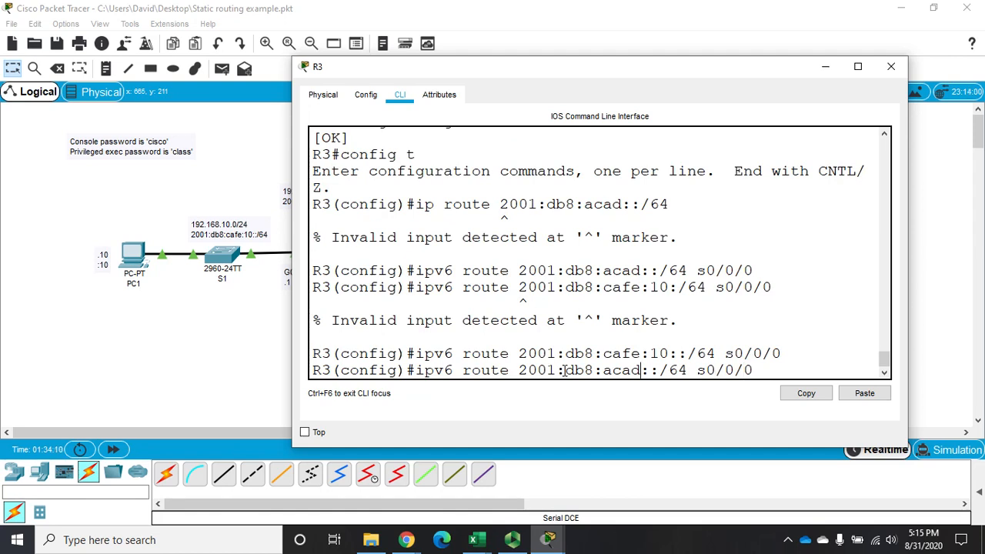
key(Left)
key(Left)
key(Left)
key(Left)
key(Left)
key(Left)
key(Left)
key(Left)
key(Left)
key(Left)
key(Left)
key(Left)
key(BackSpace)
key(BackSpace)
key(BackSpace)
key(BackSpace)
text(cade)
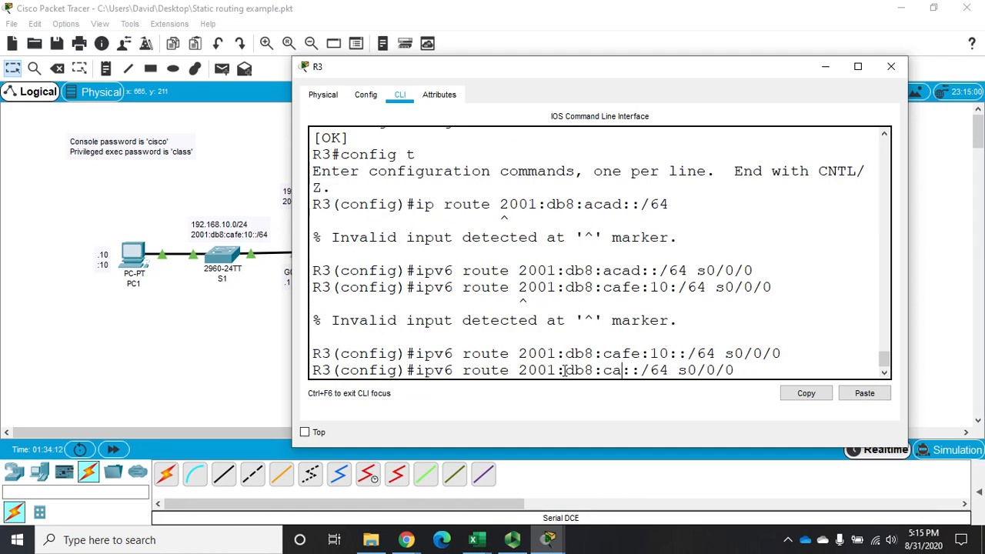
key(Left)
key(BackSpace)
text(f)
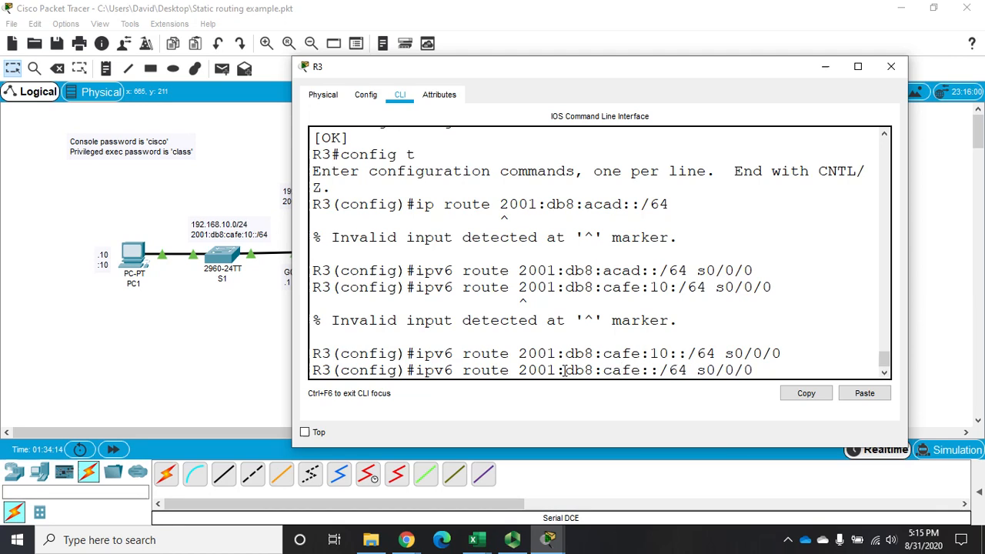
key(Return)
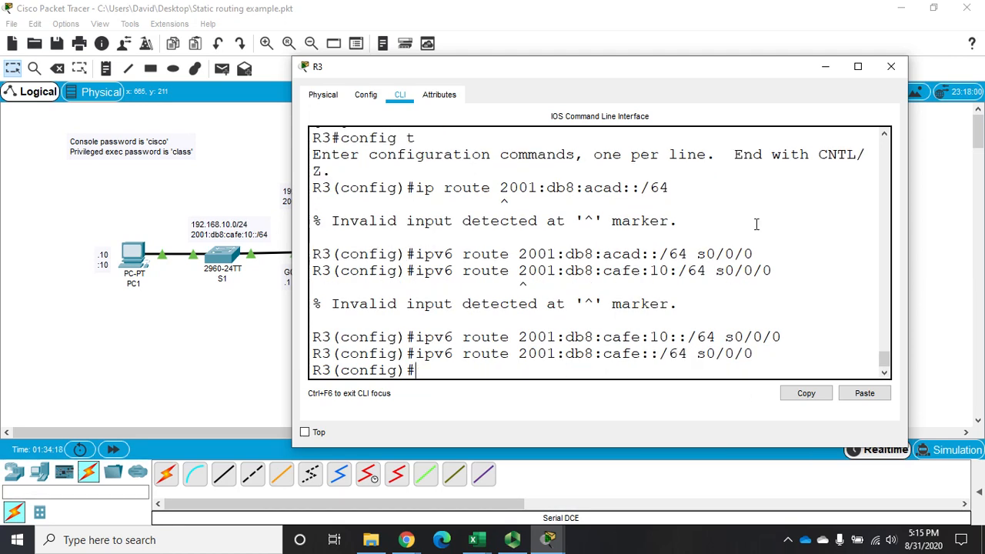
click(891, 66)
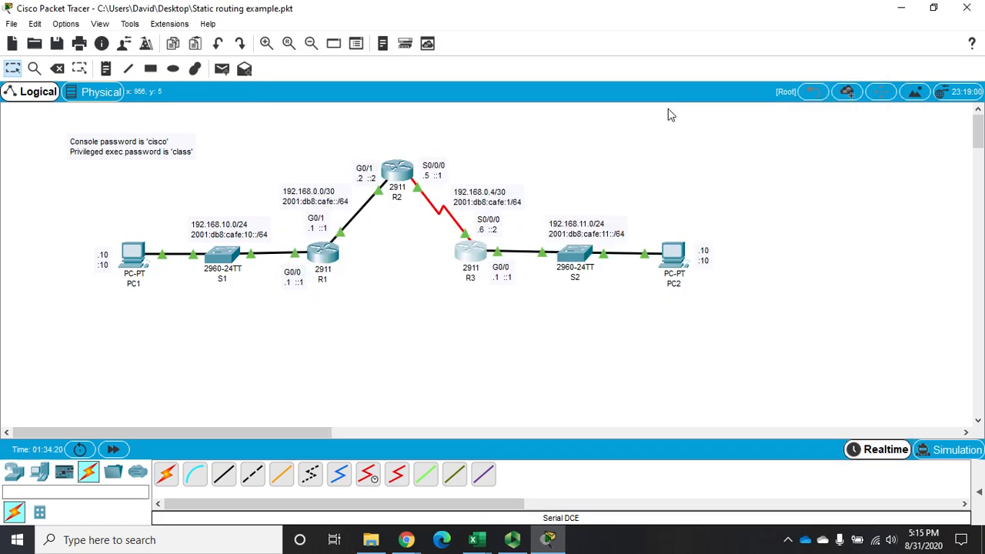
Open R2, widen its window, and add an IPv6 static route to 2001:db8:cafe:10::/64 with next hop 2001:db8:acad:1::1.
click(394, 171)
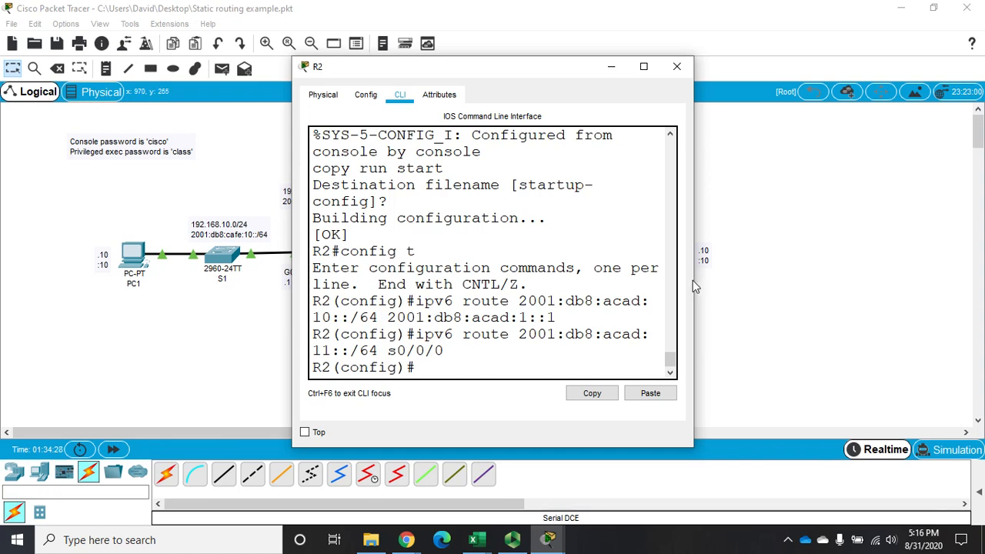
drag(693, 281, 925, 249)
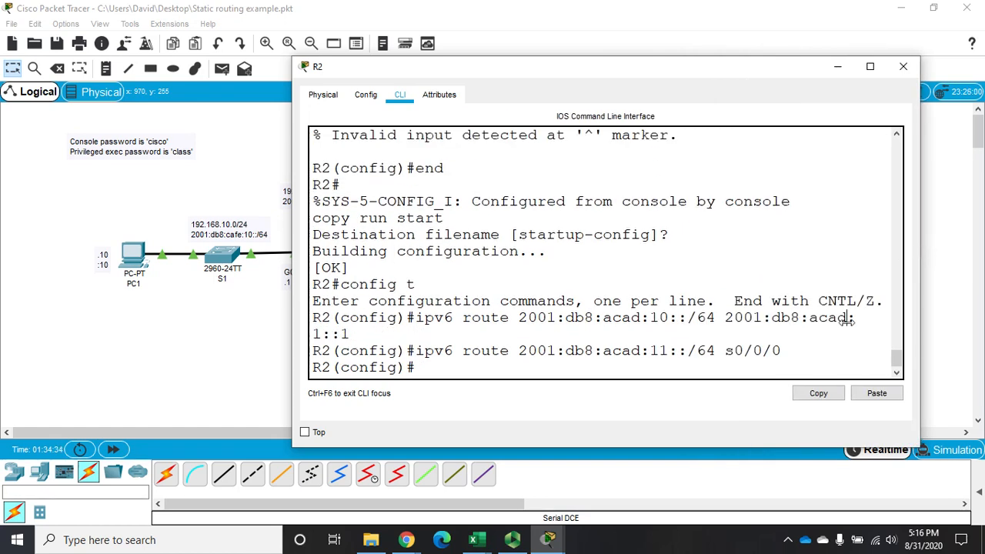
key(Up)
key(Up)
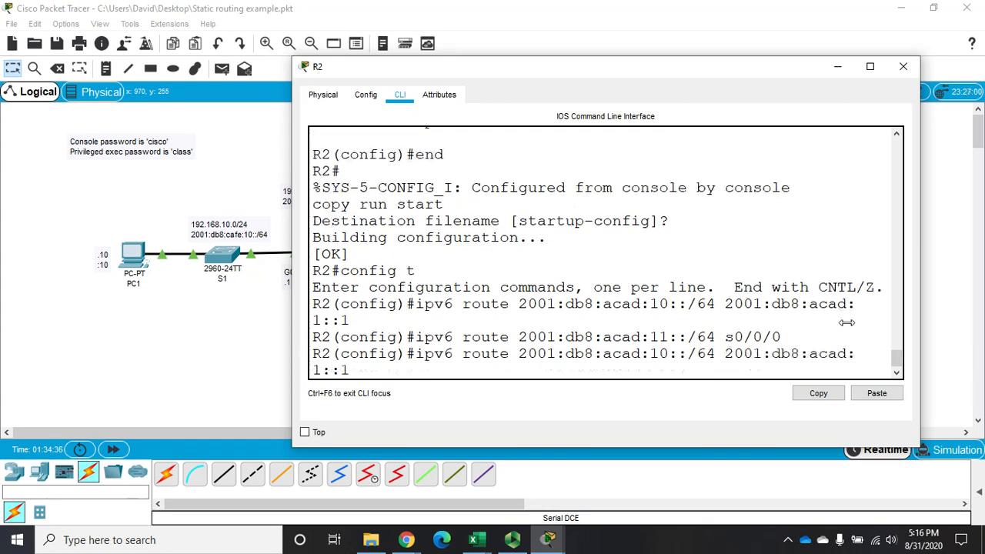
key(Left)
key(Left)
key(Left)
key(Left)
key(Left)
key(Left)
key(Left)
key(Left)
key(Left)
key(Left)
key(Left)
key(Left)
key(Left)
key(Left)
key(BackSpace)
key(BackSpace)
key(BackSpace)
key(BackSpace)
text(cafe)
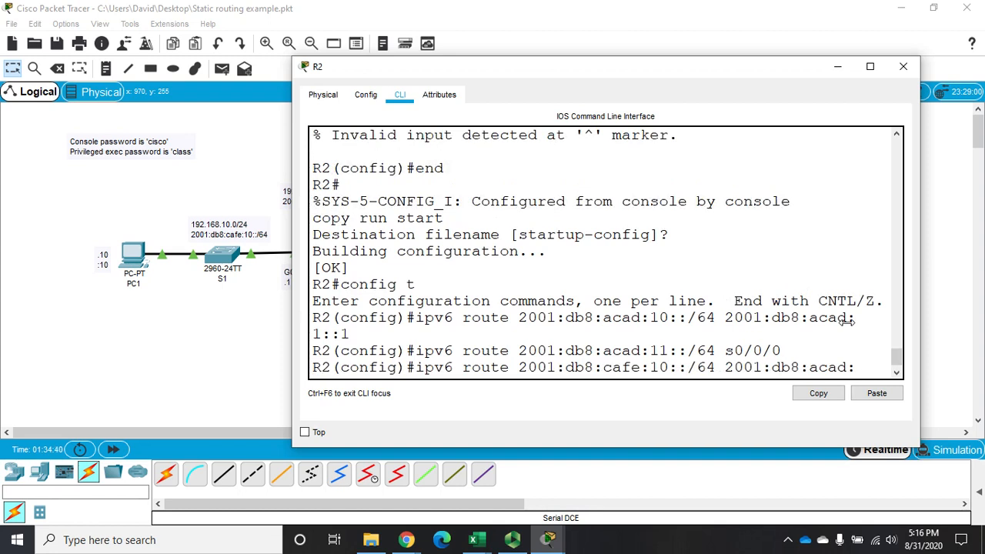
key(Return)
On R2, add an IPv6 static route to 2001:db8:cafe:11::/64 through interface s0/0/0, and close its window.
key(Up)
key(Up)
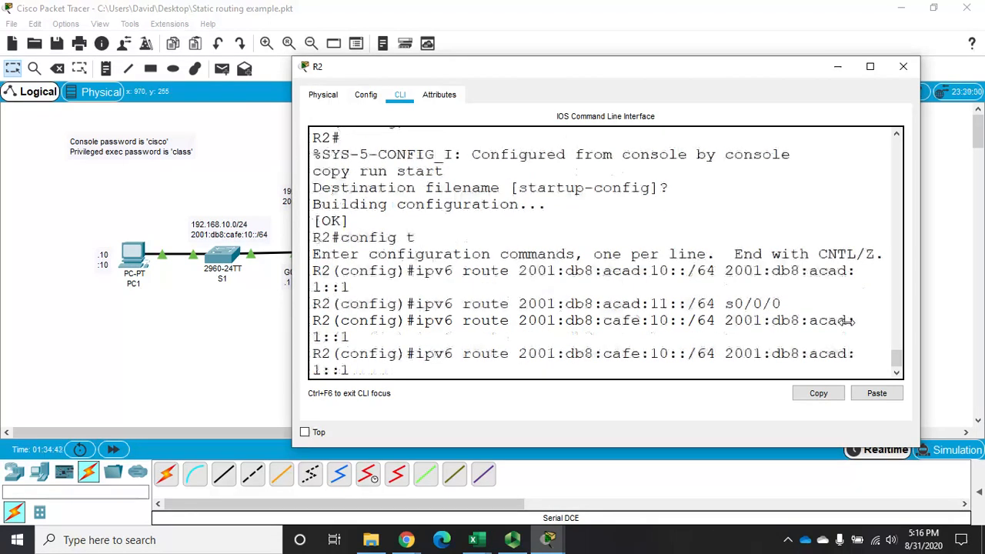
key(Left)
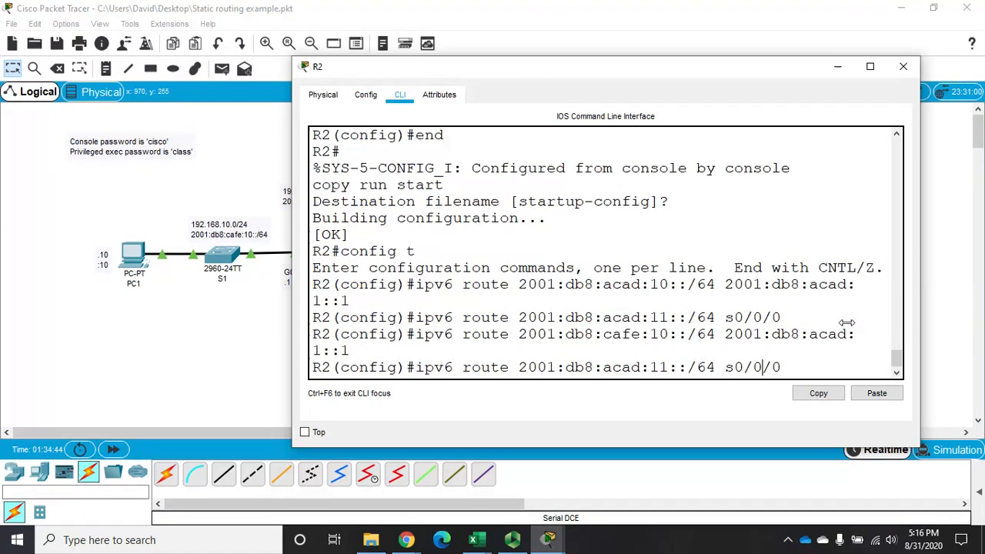
key(BackSpace)
key(BackSpace)
key(BackSpace)
key(BackSpace)
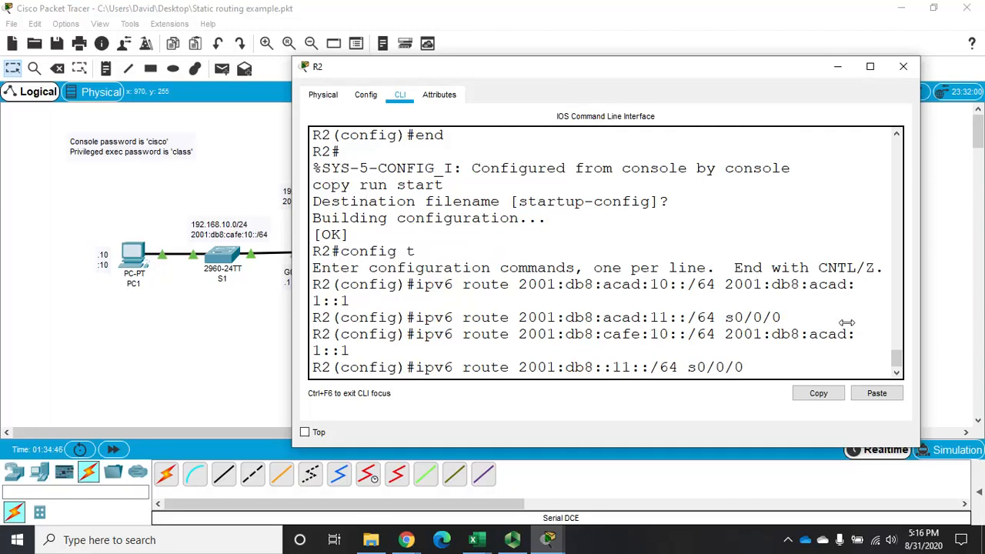
text(cafe)
key(Return)
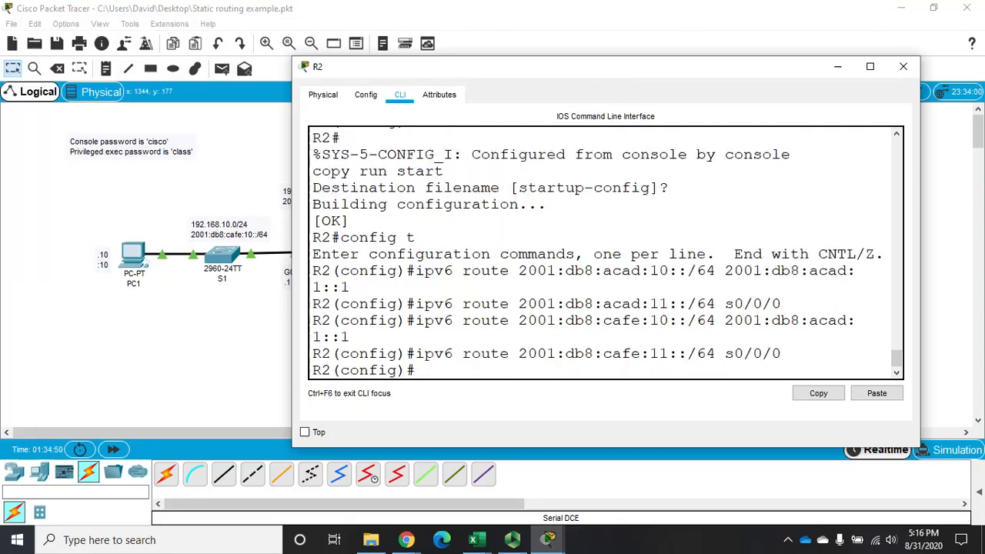
click(905, 67)
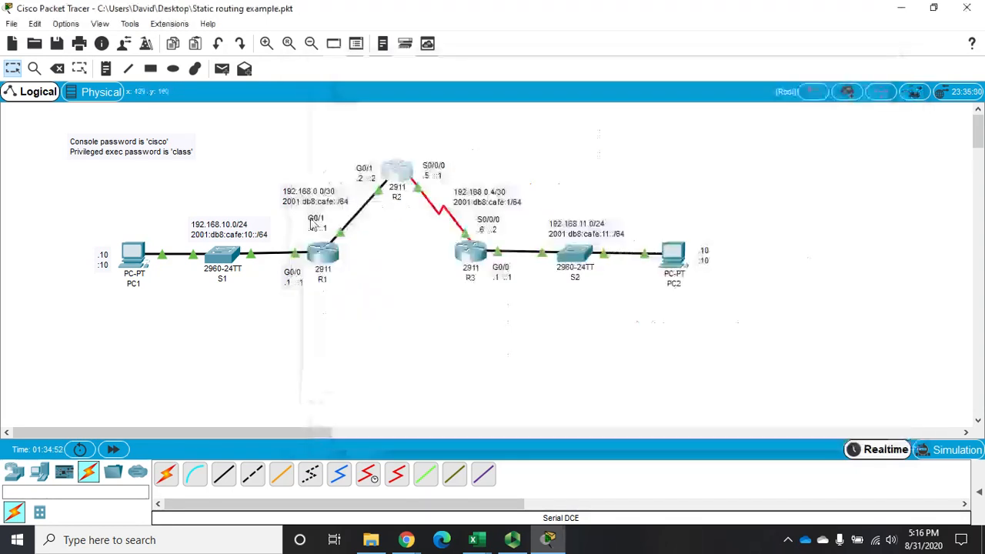
Open R1, widen its window, and recall its first IPv6 route command, changing the destination to 2001:db8:cafe:1::0/64.
click(327, 260)
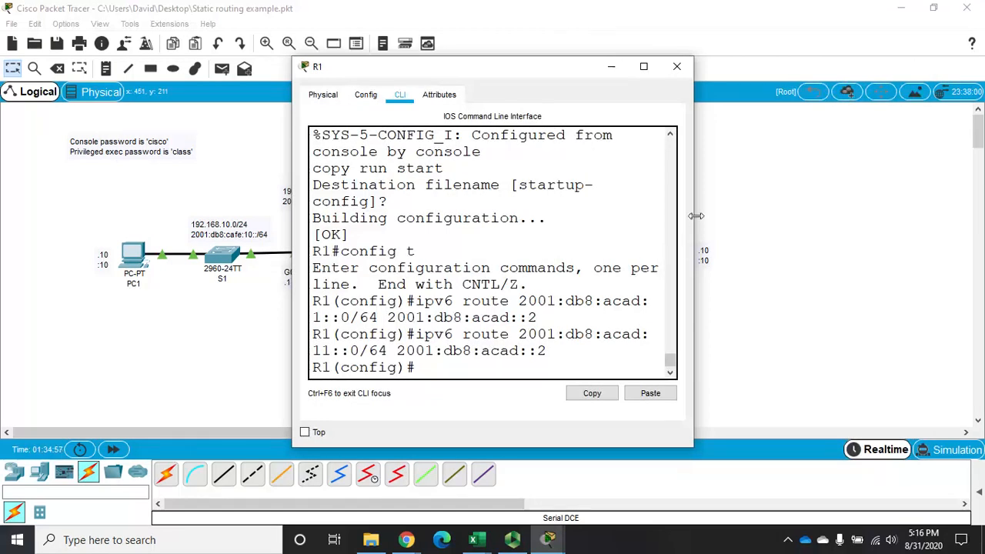
drag(694, 214, 903, 202)
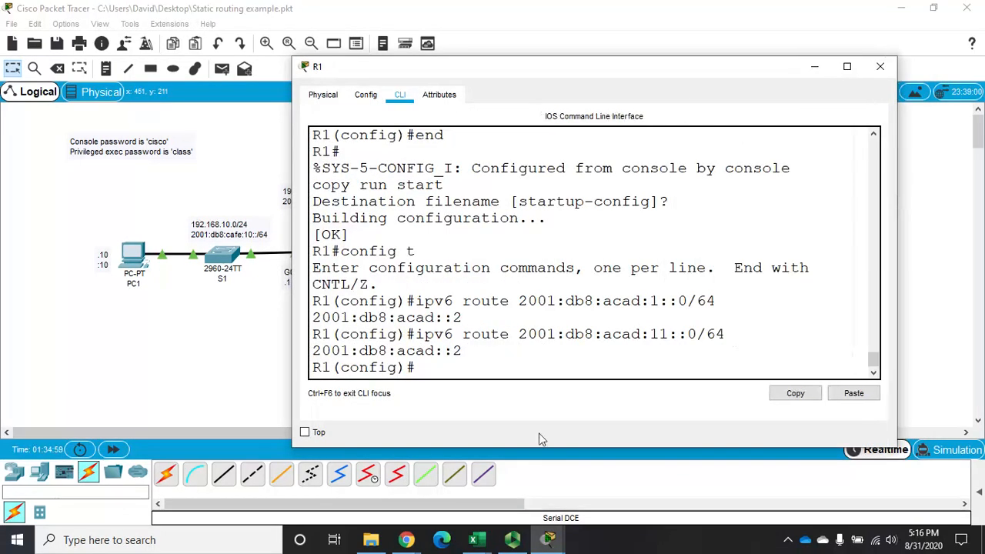
key(Up)
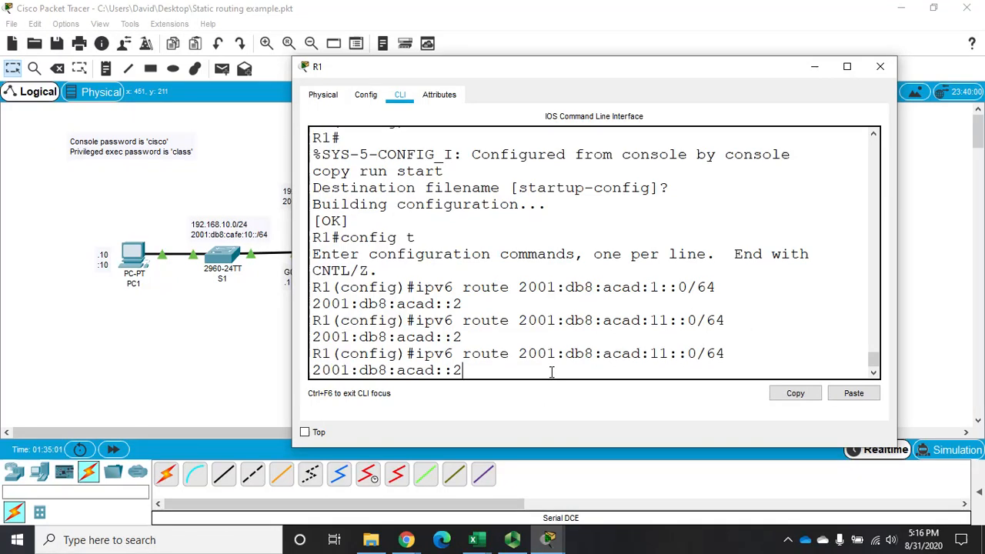
key(BackSpace)
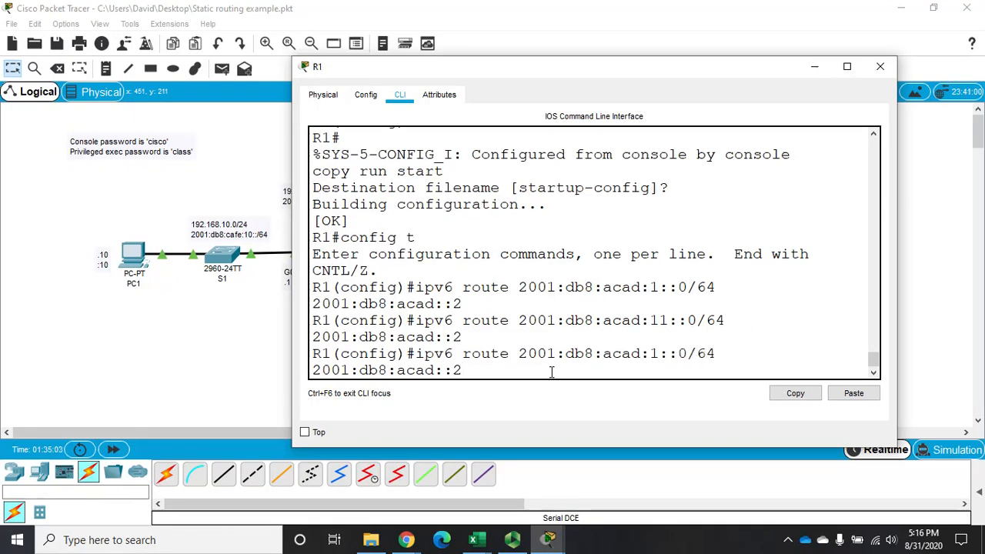
key(Left)
key(Left)
key(Left)
key(Left)
key(Left)
key(Left)
key(Left)
key(Left)
key(Left)
key(Left)
key(Left)
key(Left)
key(Left)
key(Left)
key(Left)
key(Left)
key(Left)
key(Left)
key(Left)
key(Left)
key(Right)
key(Right)
key(Right)
key(Right)
key(BackSpace)
key(BackSpace)
key(BackSpace)
key(BackSpace)
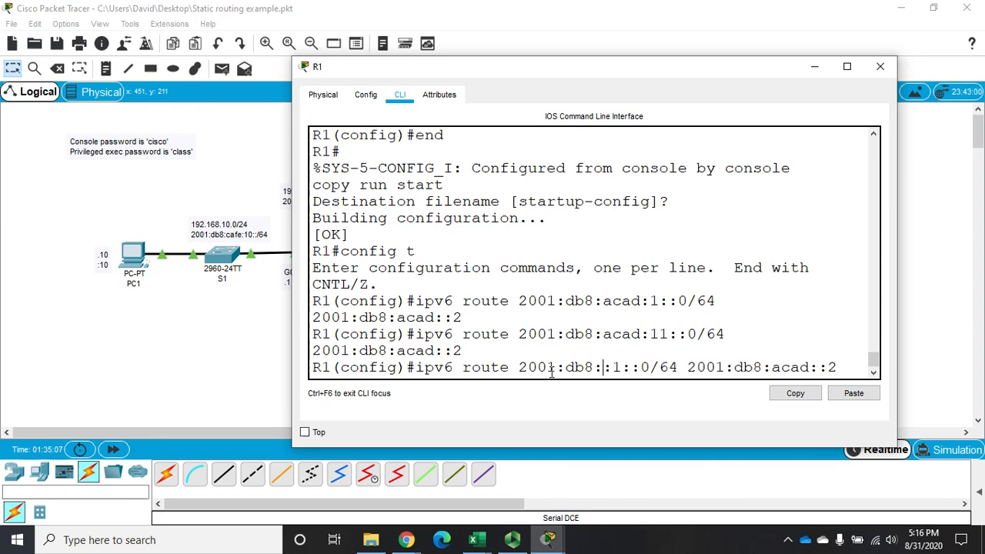
text(cafe)
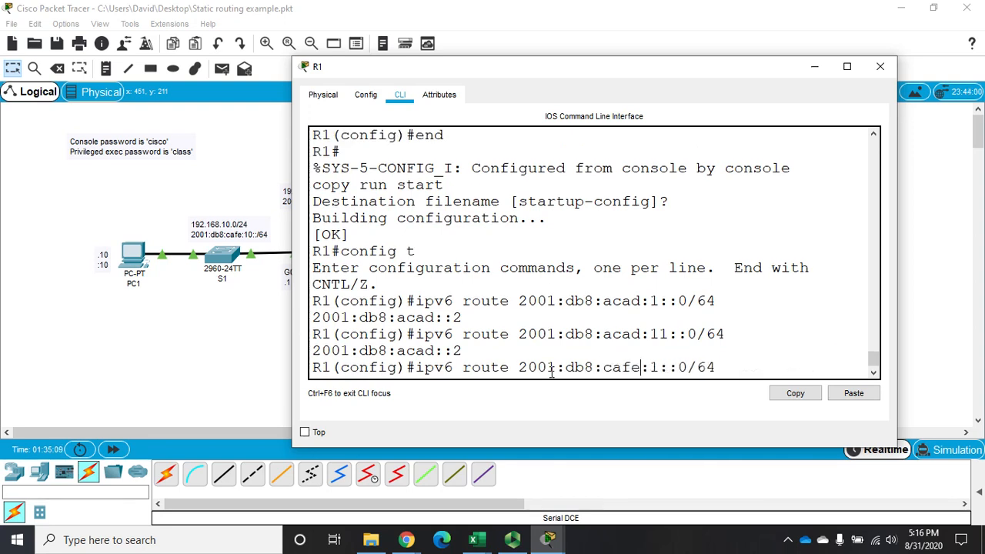
Change the next hop in the recalled R1 route command to 2001:db8:cafe::2 and submit the route.
key(Right)
key(Right)
key(Right)
key(Right)
key(End)
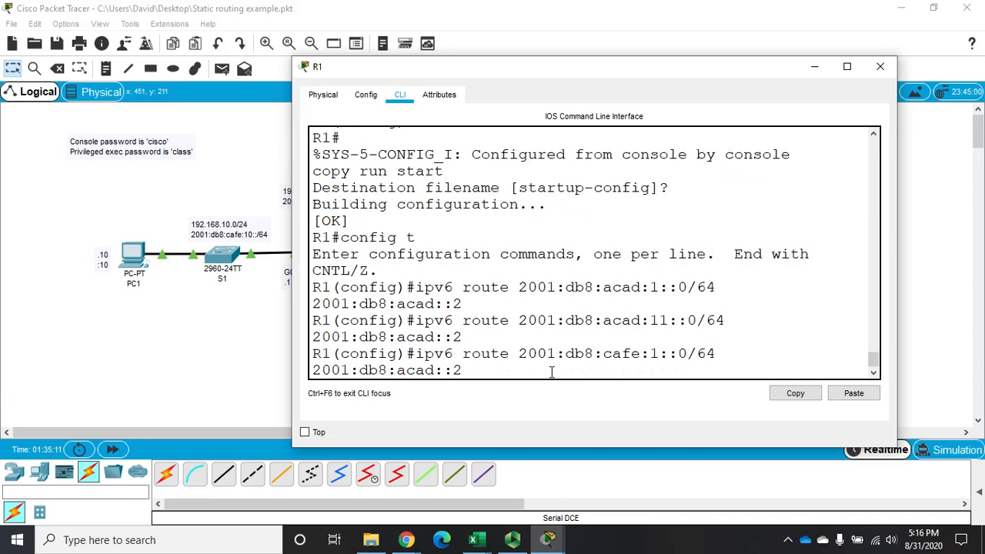
key(Left)
key(Left)
key(Left)
key(BackSpace)
key(BackSpace)
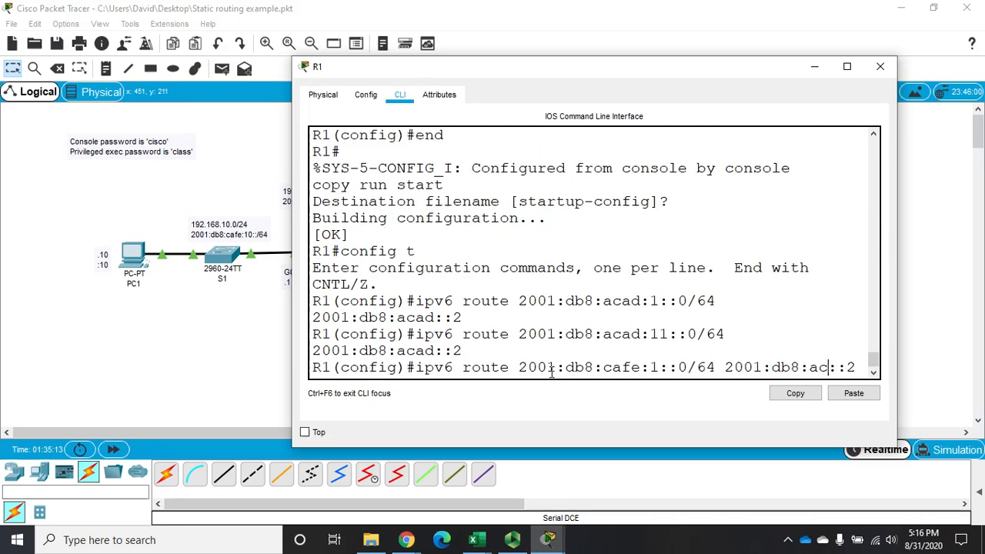
key(BackSpace)
key(BackSpace)
text(ca)
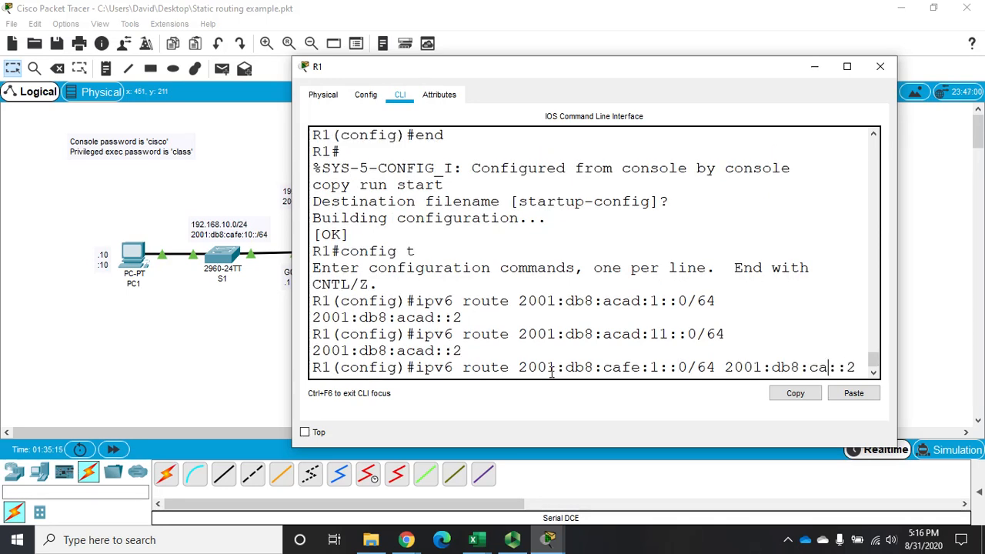
text(fe)
key(Return)
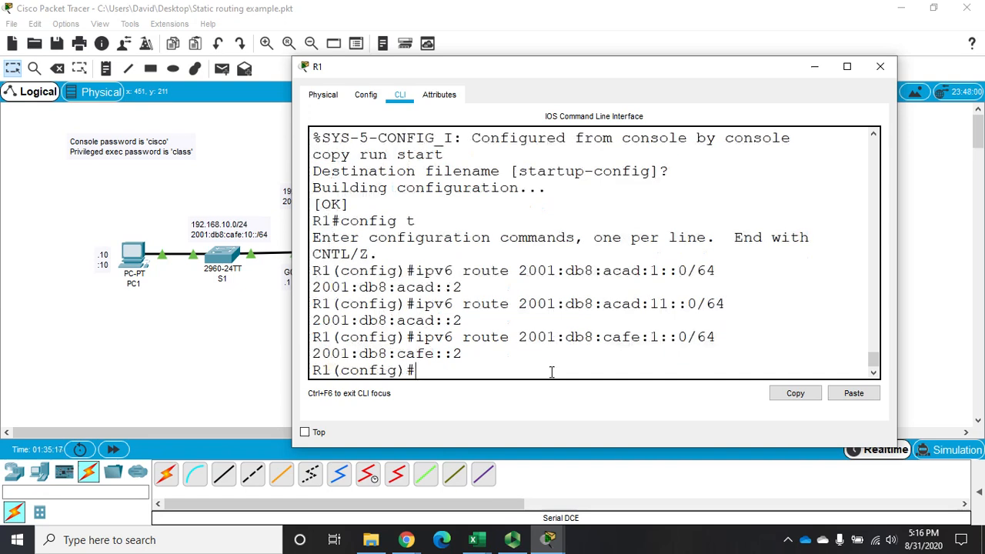
Recall R1's IPv6 route command for 2001:db8:acad:11::0/64 and change its next hop to 2001:db8:cafe::2.
key(Up)
key(Up)
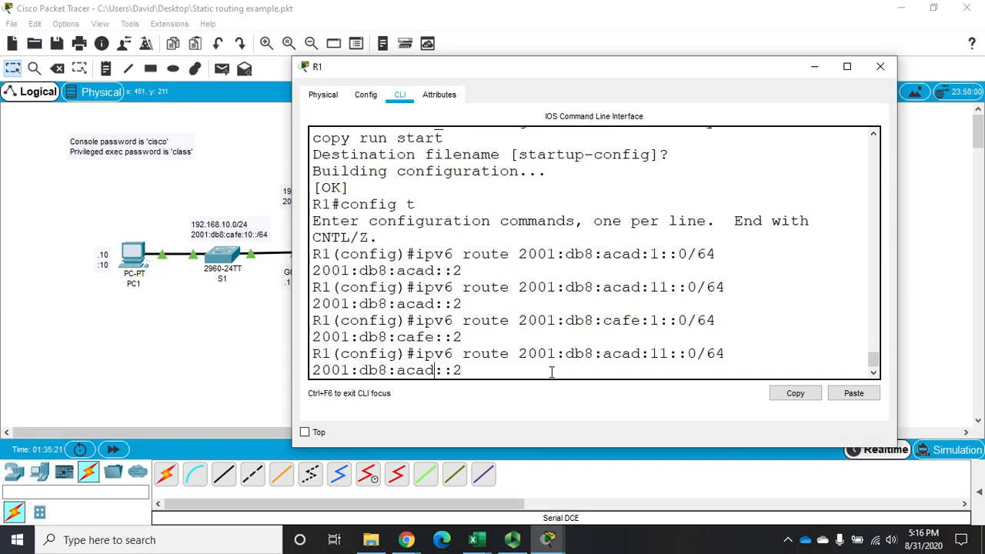
key(Left)
key(Left)
key(Left)
key(BackSpace)
key(BackSpace)
key(BackSpace)
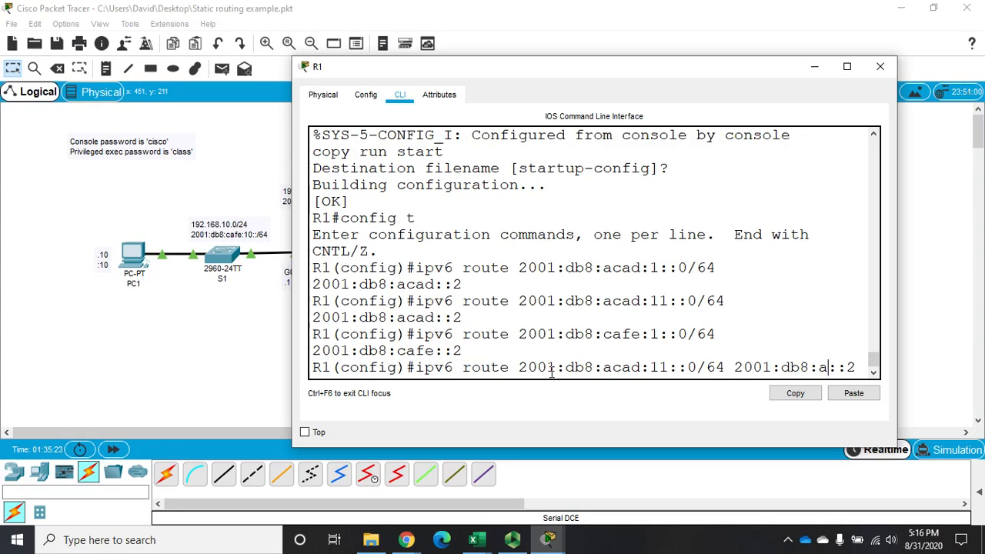
key(BackSpace)
text(cafe)
Change the destination in the recalled R1 route command to 2001:db8:cafe:11::0/64 and submit the route.
key(Left)
key(Left)
key(Left)
key(Left)
key(Left)
key(Left)
key(Left)
key(Left)
key(Left)
key(Left)
key(Left)
key(Left)
key(Left)
key(Left)
key(Left)
key(Left)
key(Left)
key(Left)
key(Left)
key(Left)
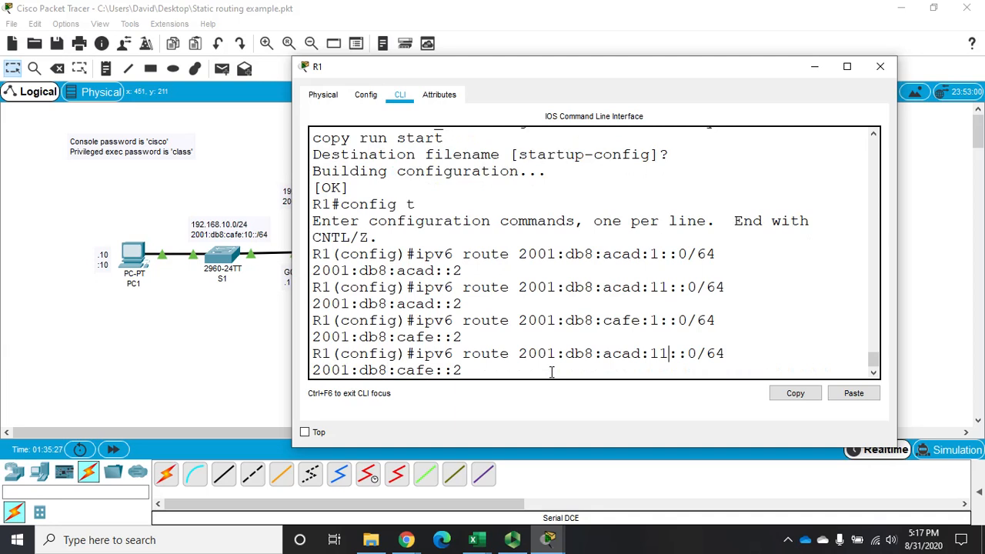
key(Right)
key(Right)
key(BackSpace)
key(BackSpace)
key(BackSpace)
key(BackSpace)
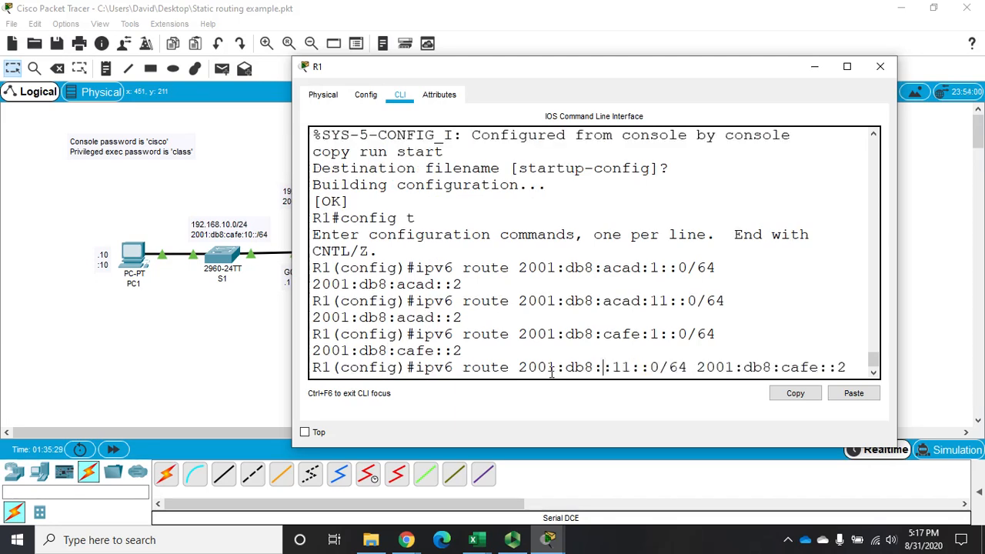
text(cafe)
key(Return)
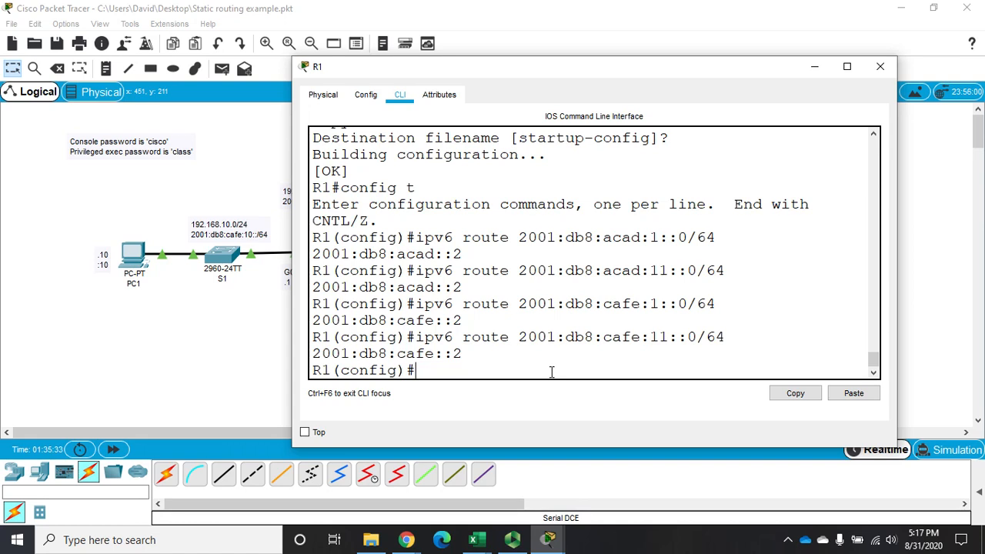
Leave global configuration mode on R1 and widen its window so each route command fits on one line.
text(exit)
key(BackSpace)
key(BackSpace)
key(BackSpace)
key(BackSpace)
text(exit)
key(Return)
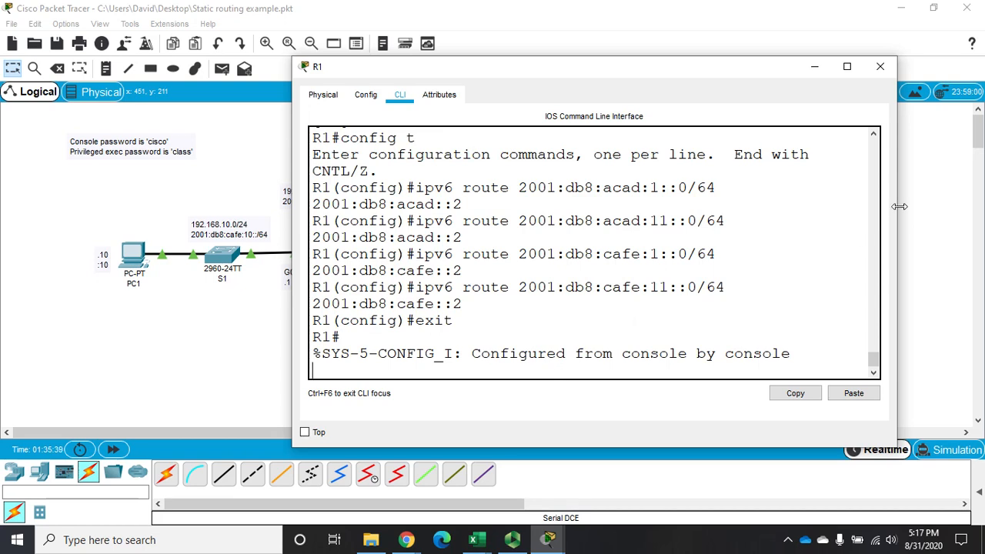
drag(899, 207, 976, 206)
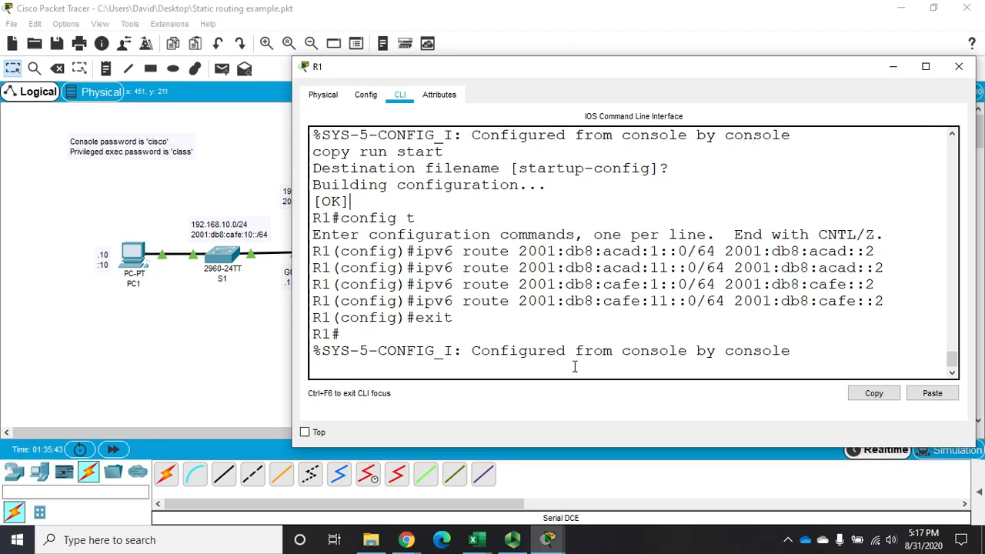
key(Return)
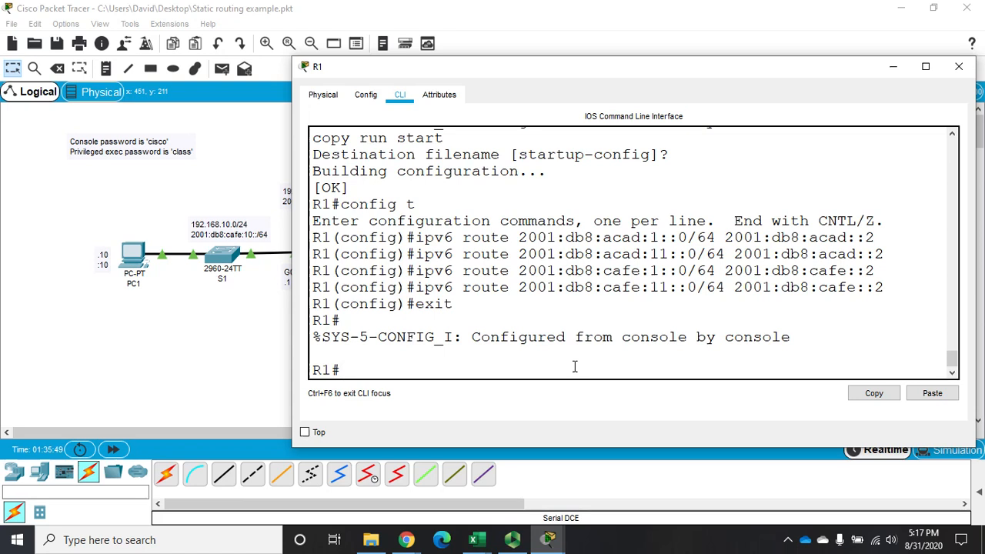
Display R1's IPv6 routing table with sh ipv6 route and maximize the window to read it.
text(sh ip route)
key(BackSpace)
key(BackSpace)
key(BackSpace)
key(BackSpace)
key(BackSpace)
key(BackSpace)
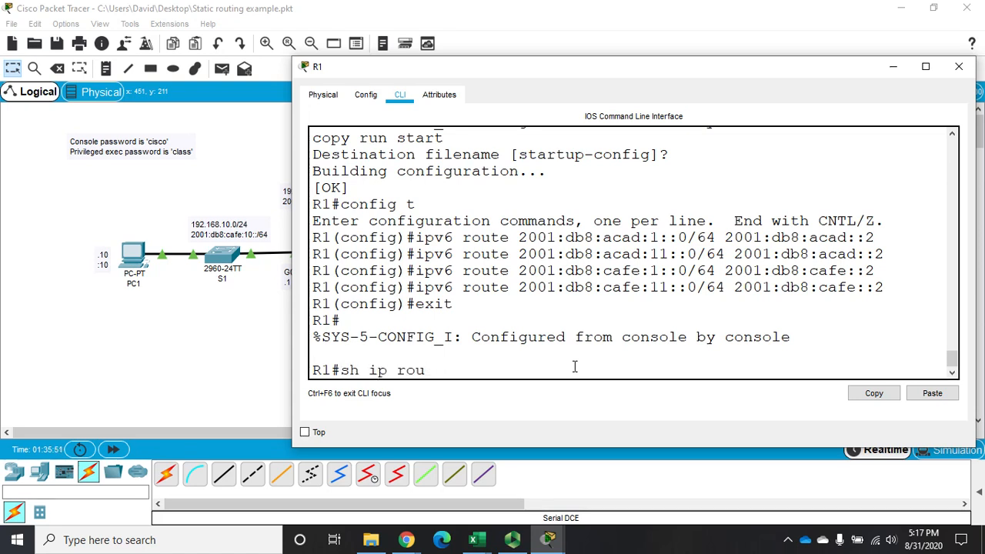
text(v6 route)
key(Return)
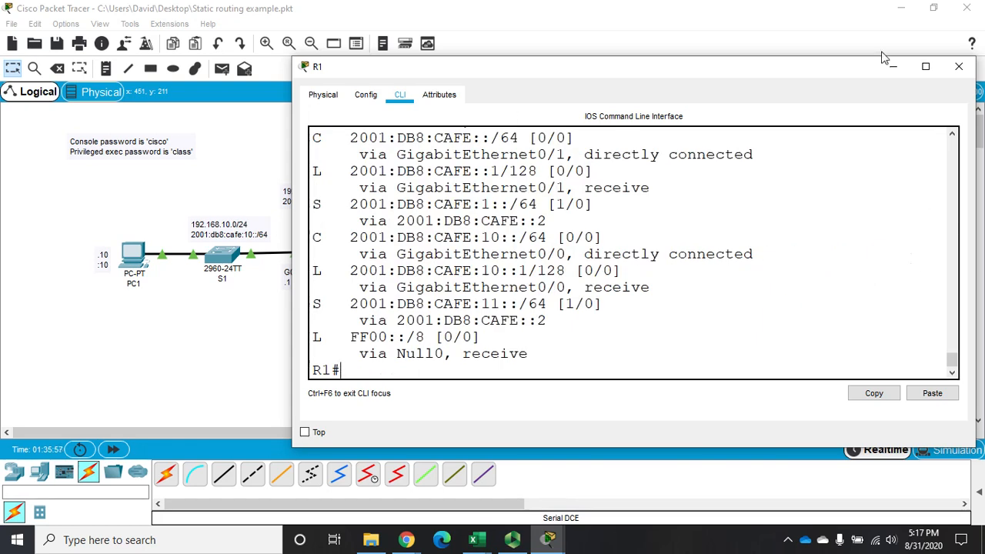
click(925, 66)
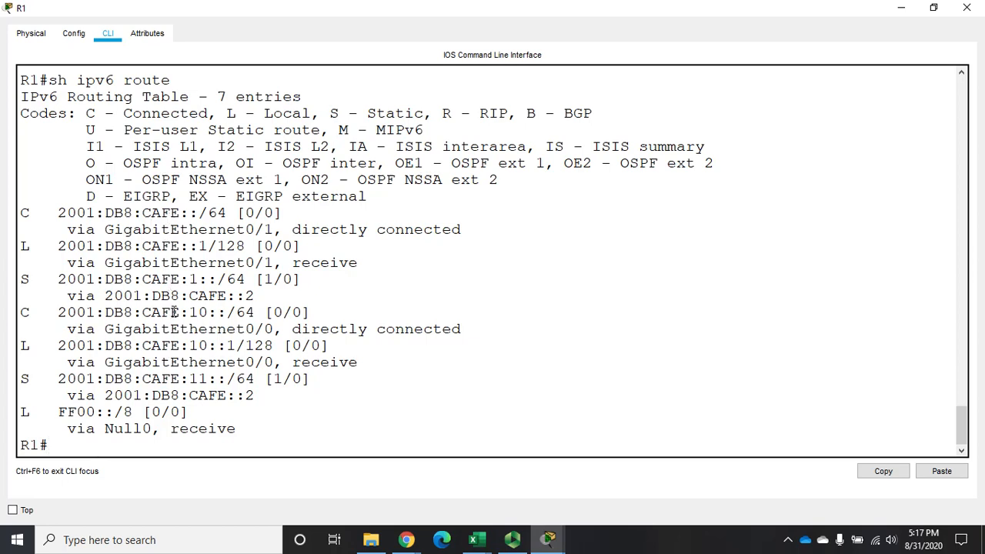
Display R1's running configuration, examine its IPv6 static routes for leftover acad entries, and quit the listing.
text(sh run)
key(Return)
key(space)
key(space)
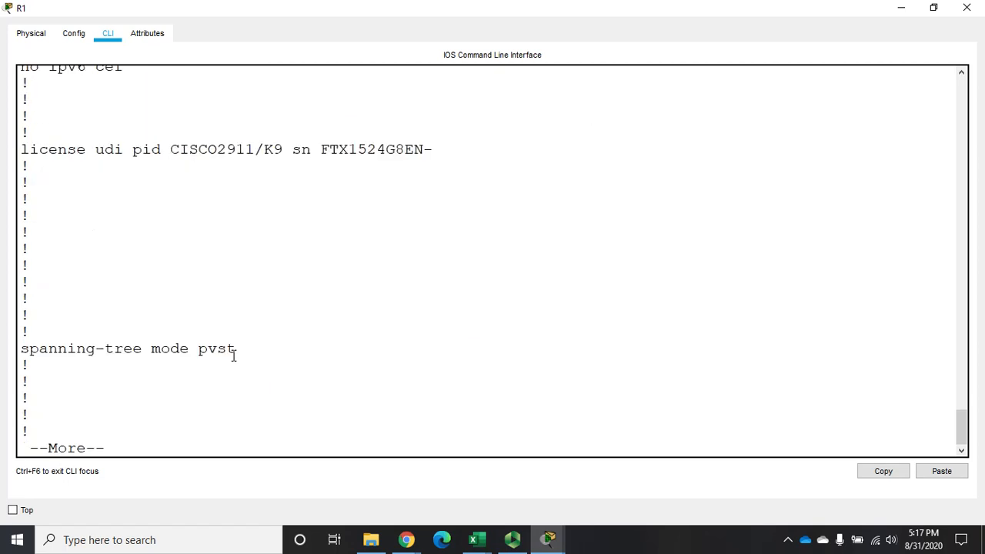
key(space)
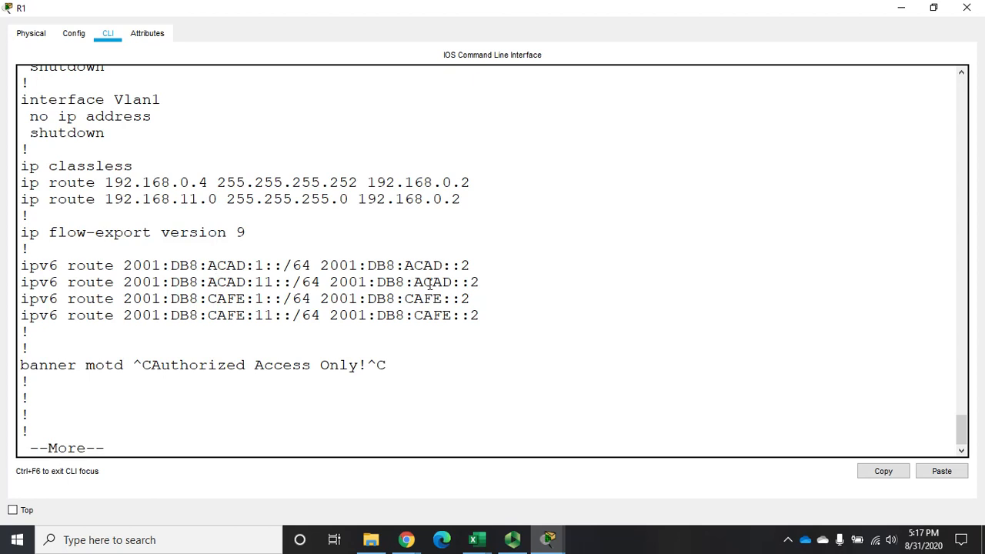
drag(320, 265, 482, 279)
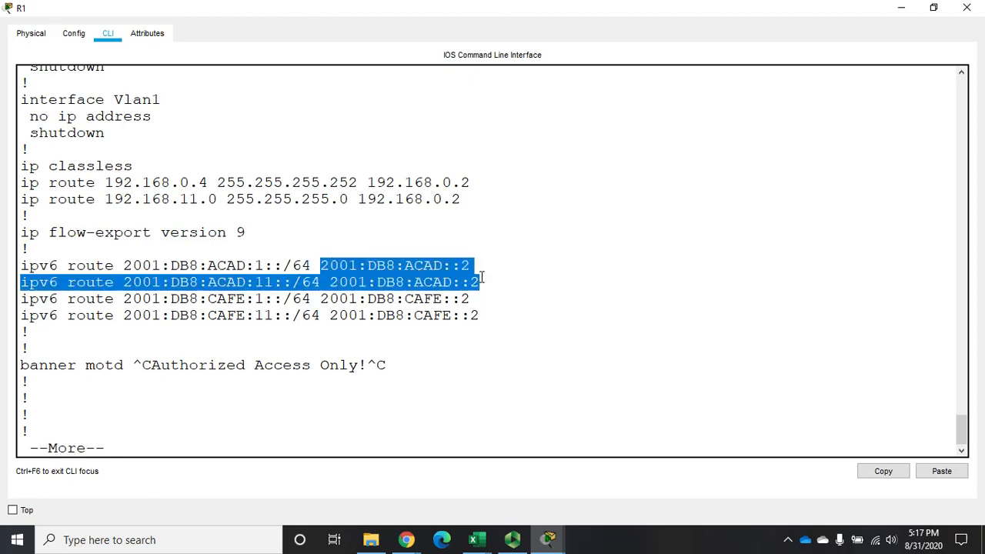
click(482, 277)
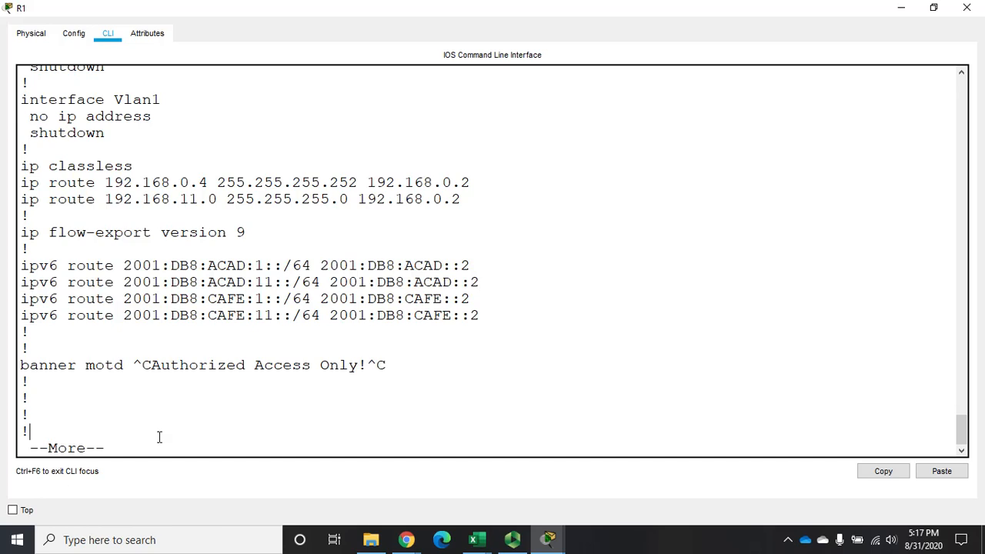
text(q)
text(config t)
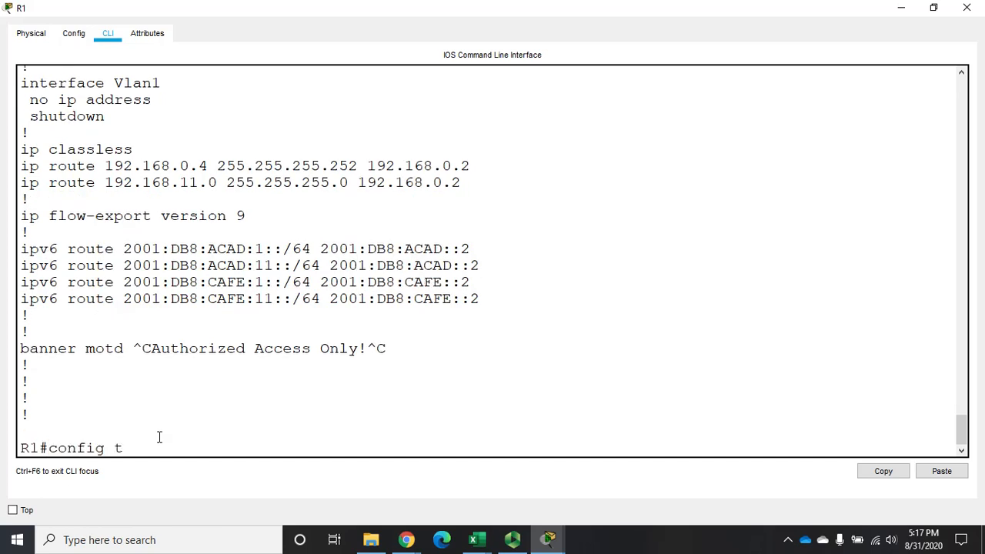
Enter global configuration mode on R1 and remove the IPv6 static route to 2001:db8:acad:1::/64.
key(Return)
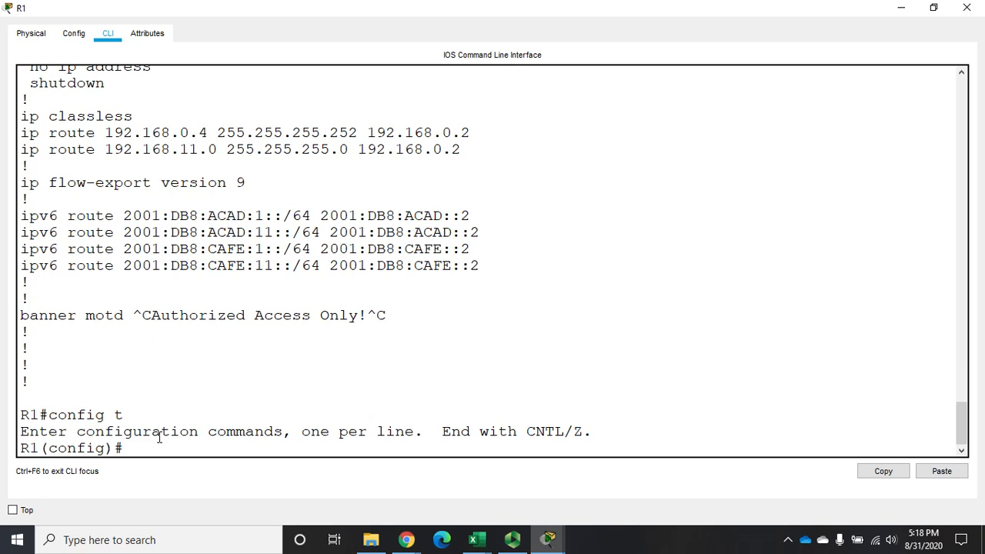
text(no ipv6 route 2001:d)
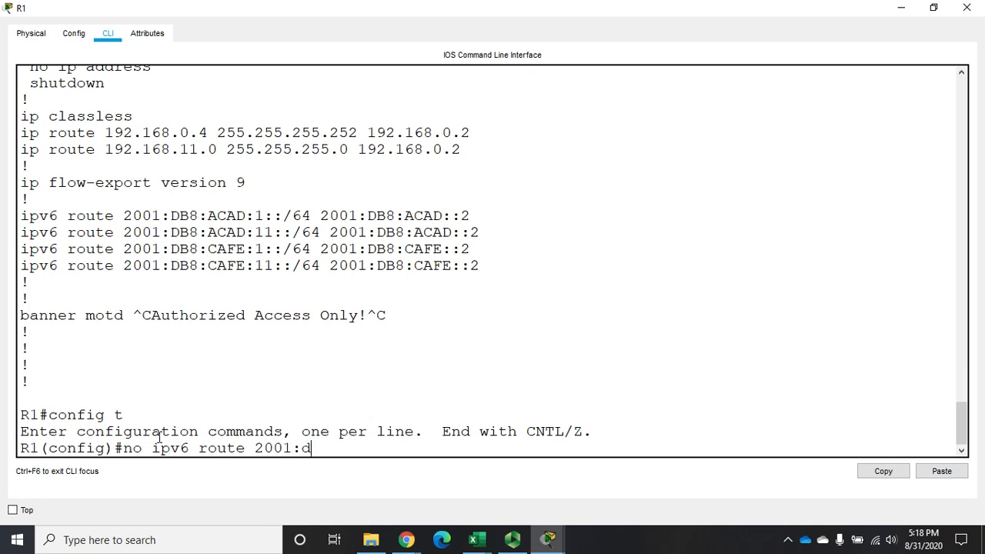
text(b8:acad:1::/64)
key(Return)
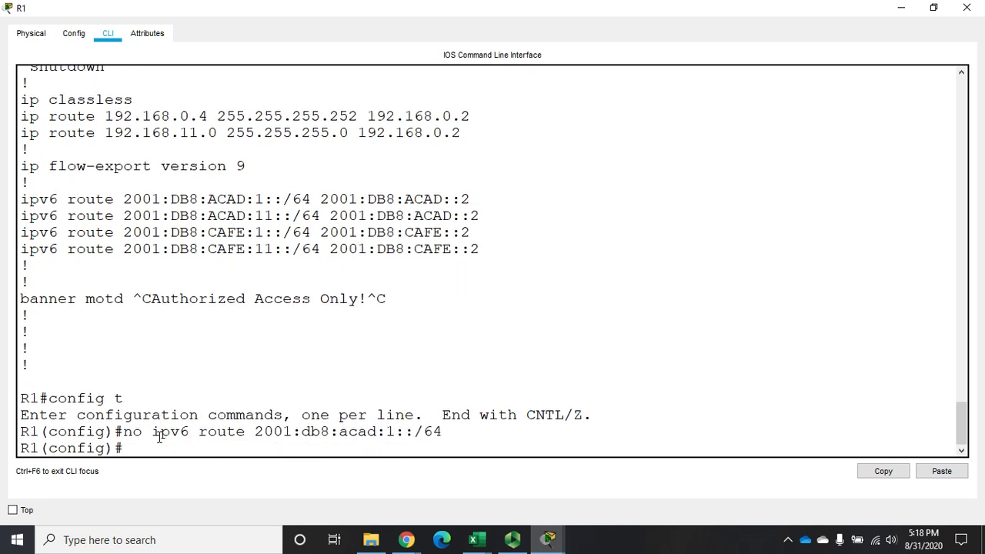
Reuse the removal command on R1 to delete the IPv6 static route to 2001:db8:acad:11::/64.
key(Up)
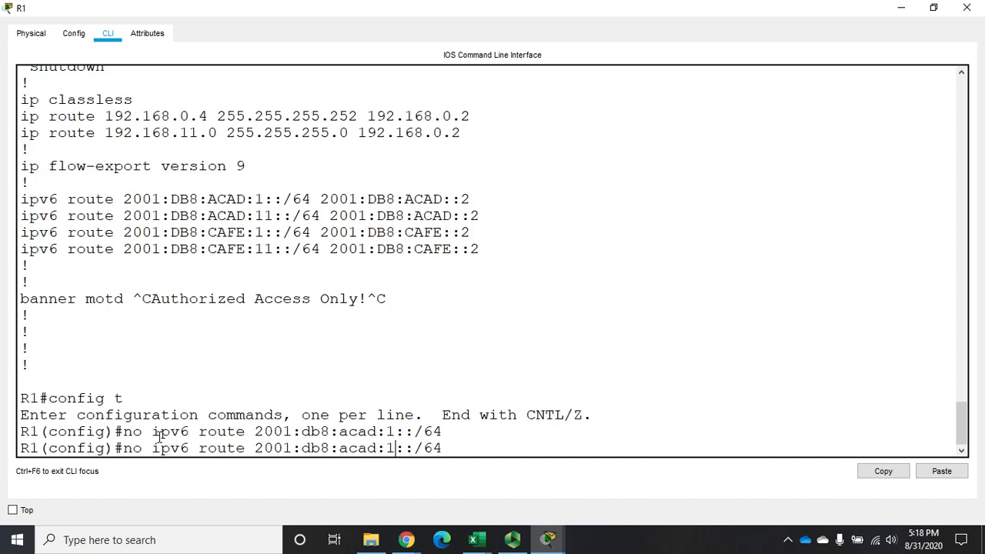
key(Left)
key(Left)
text(1)
key(Return)
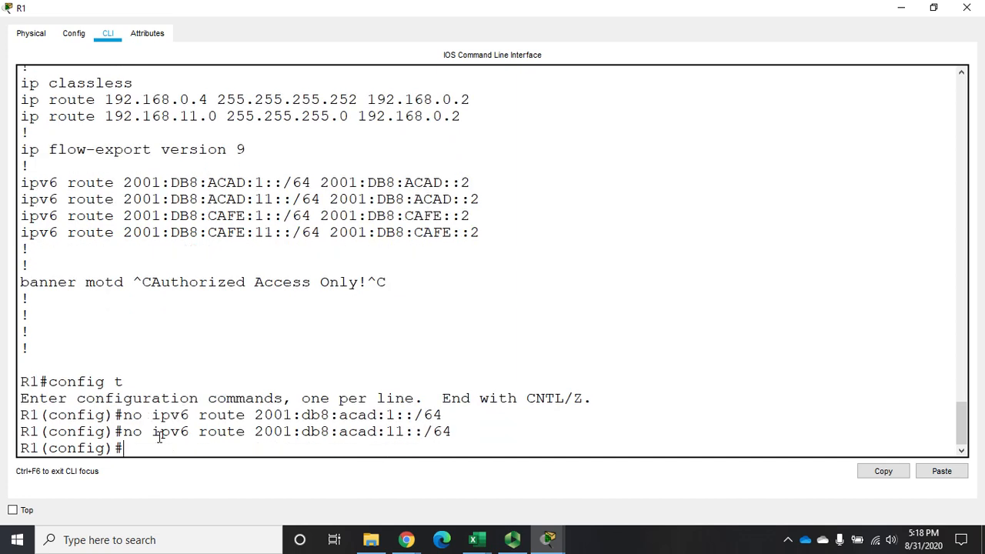
Leave configuration mode on R1 and page through its running configuration to check the remaining IPv6 static routes.
text(exit)
key(Return)
text(sh)
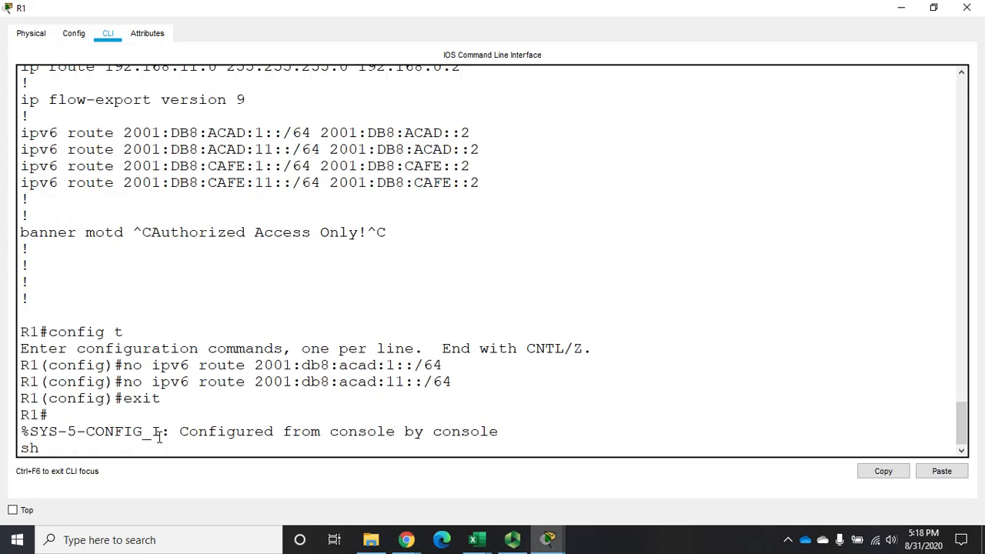
text( run)
key(Return)
key(space)
key(space)
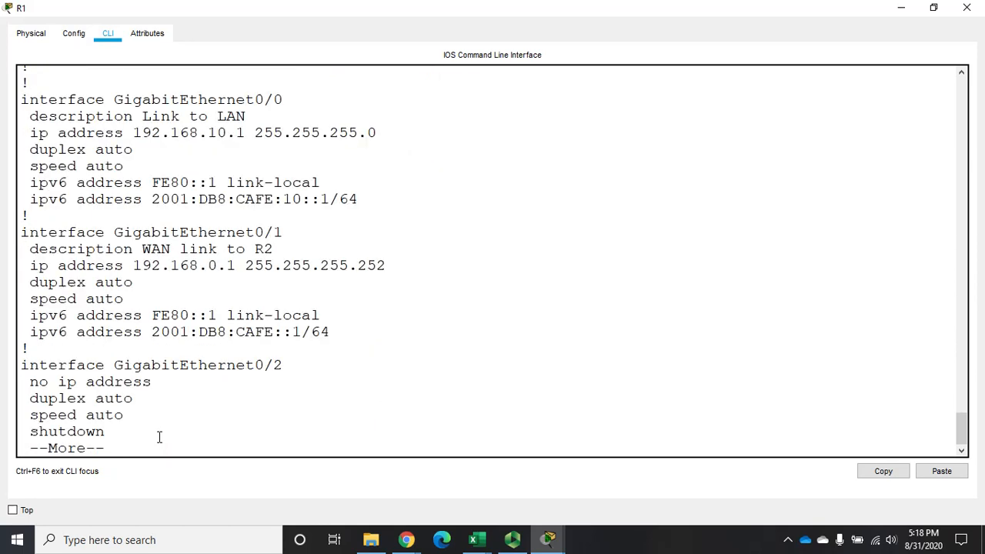
key(space)
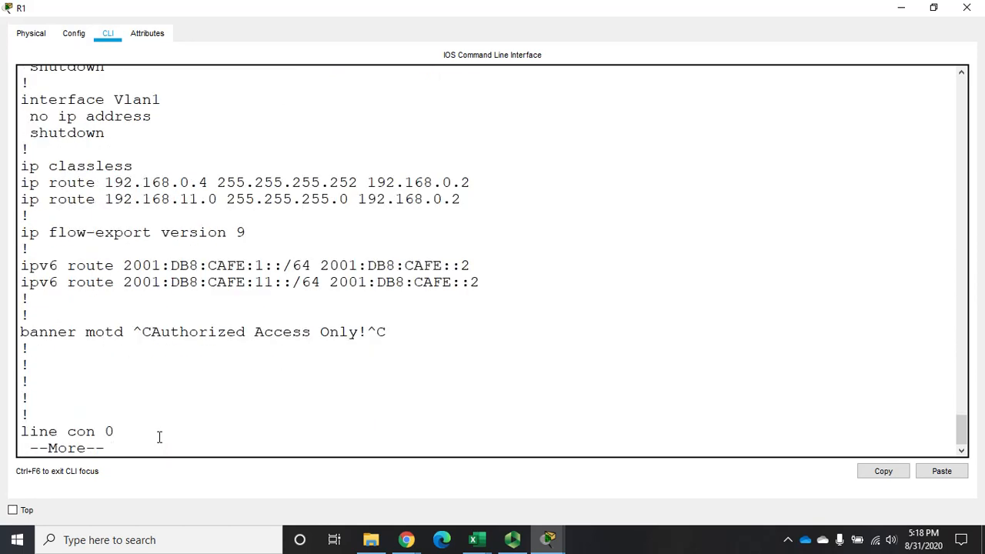
key(space)
End the R1 console session and close its window.
text(exit)
key(Return)
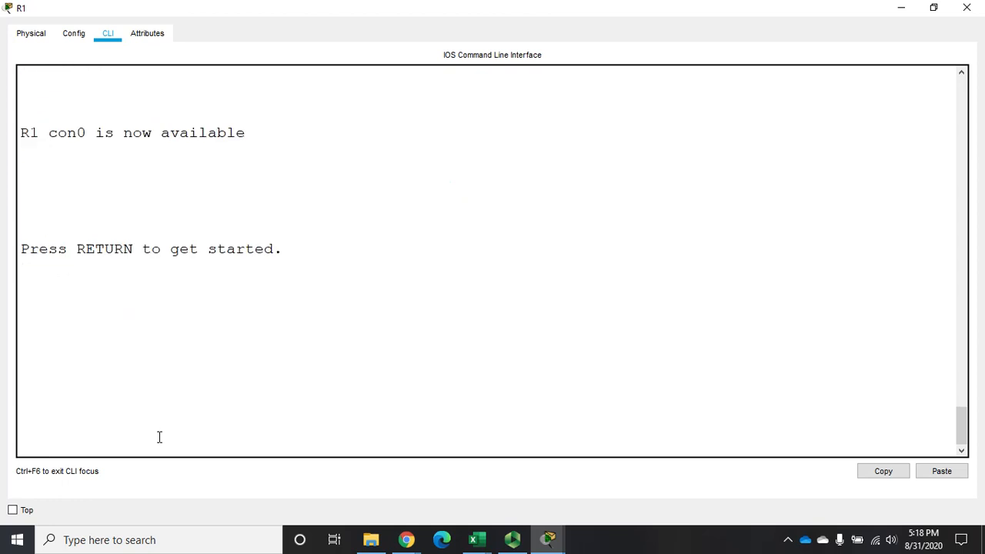
click(967, 8)
Open R2 in a maximized window, leave configuration mode, and examine its IPv6 routing table for acad static routes.
click(393, 171)
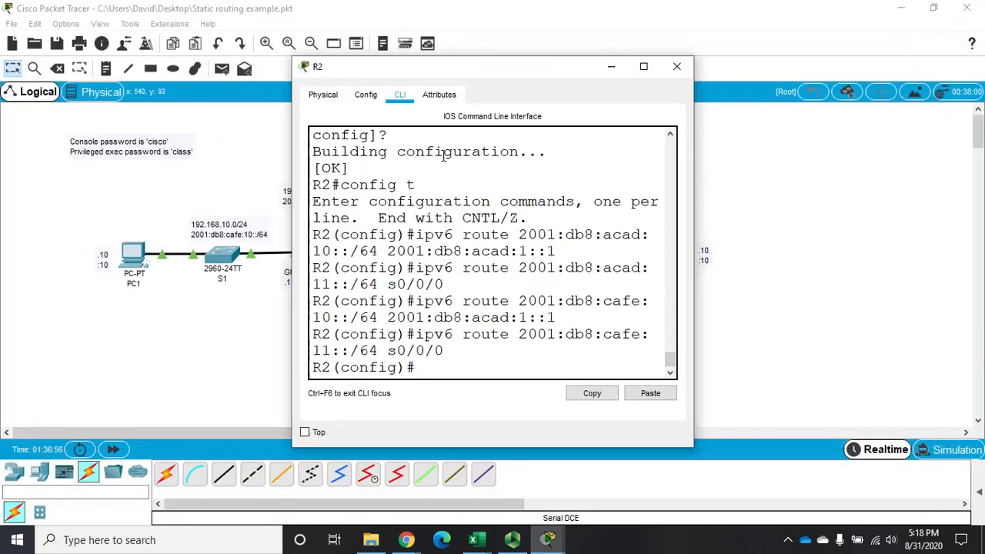
click(644, 67)
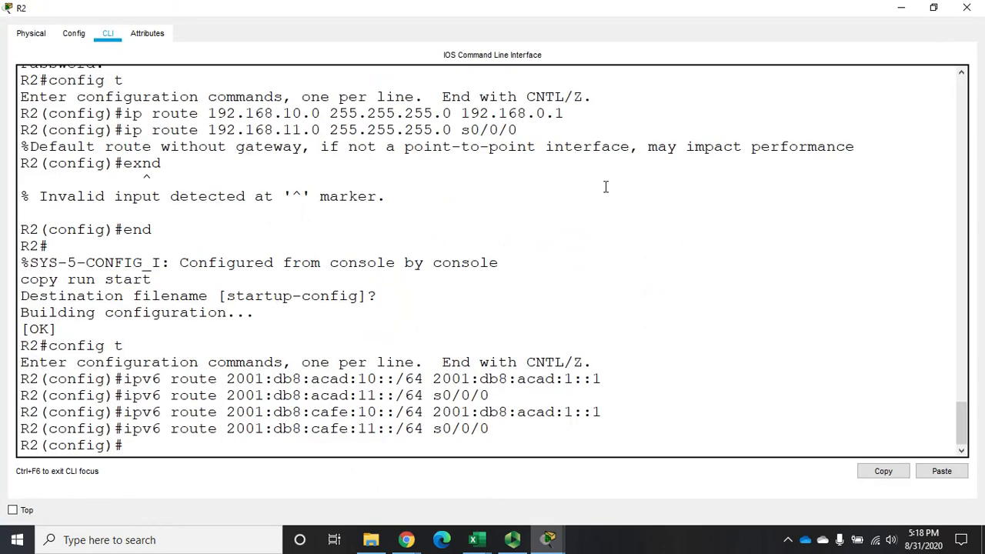
key(Return)
text(exit)
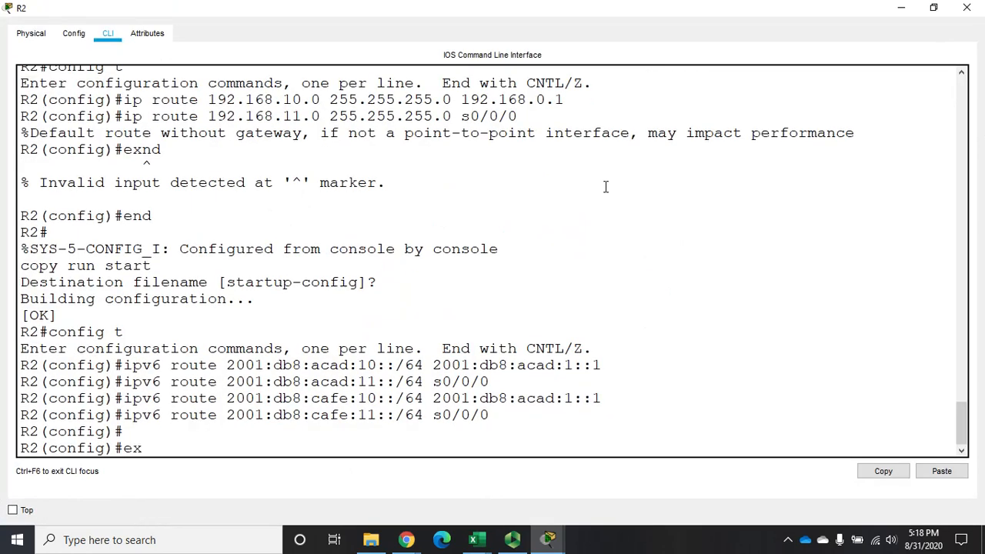
key(Return)
text(sh ip)
text(v6 route)
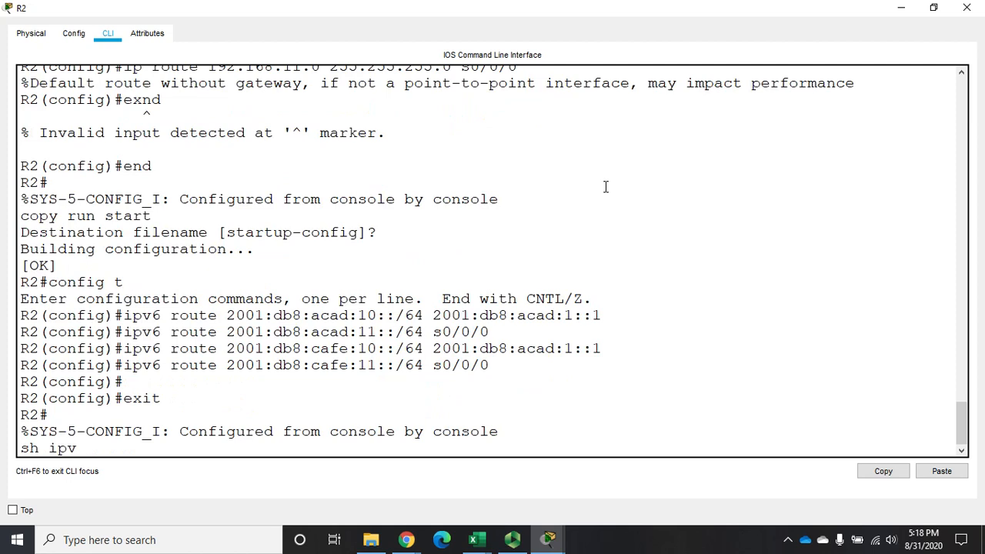
key(Return)
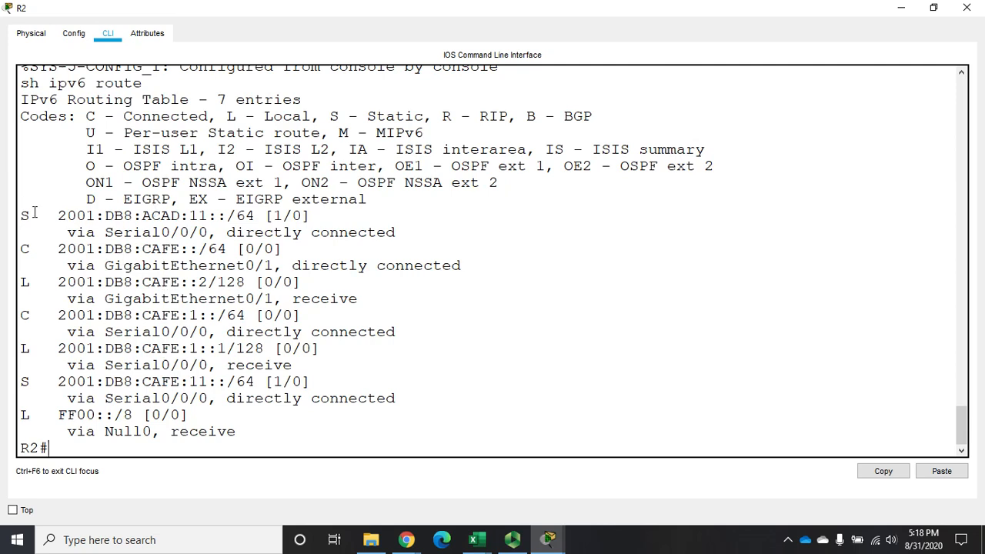
drag(21, 213, 403, 234)
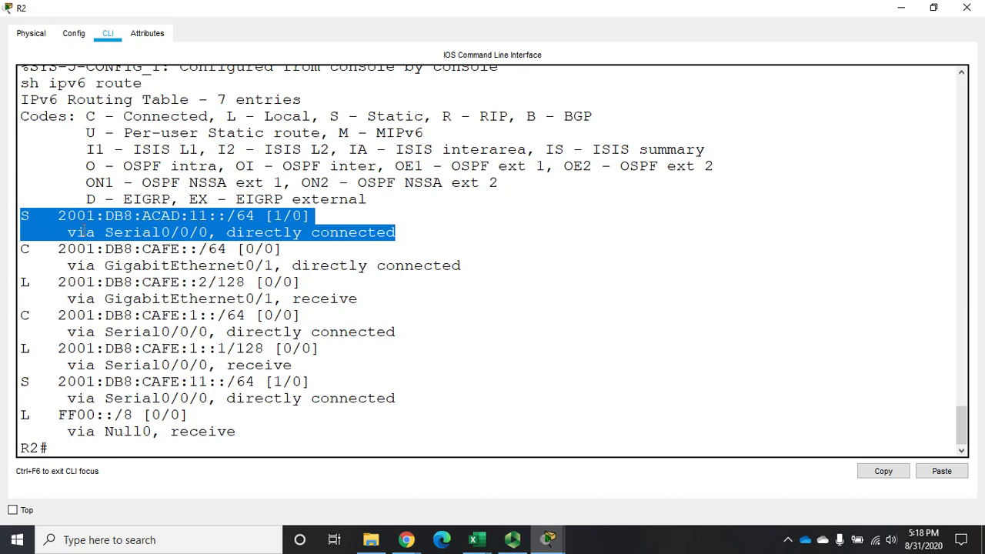
Enter global configuration mode on R2 and remove the IPv6 static route to 2001:db8:acad:11::/64.
click(311, 451)
text(config t)
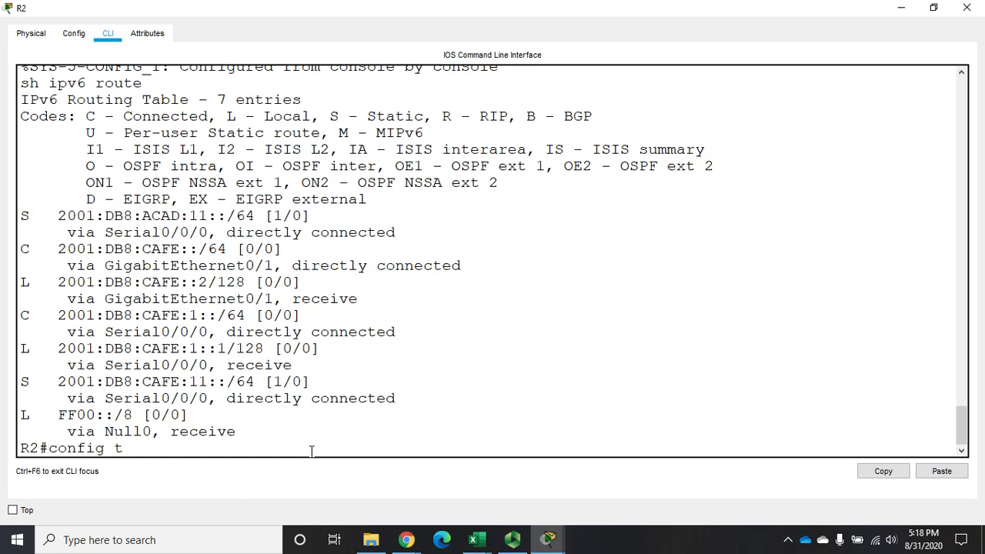
key(Return)
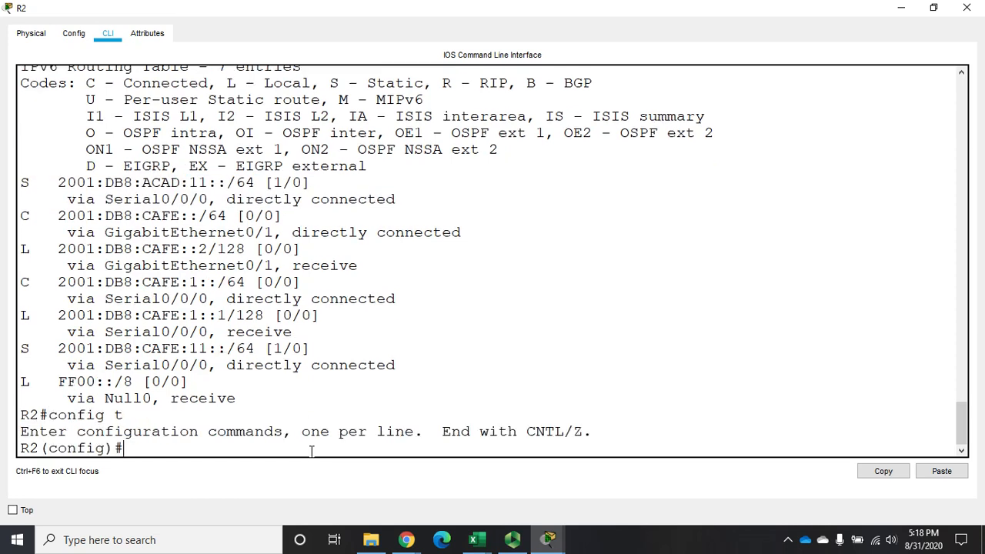
text(no ipv6 route 2001:db)
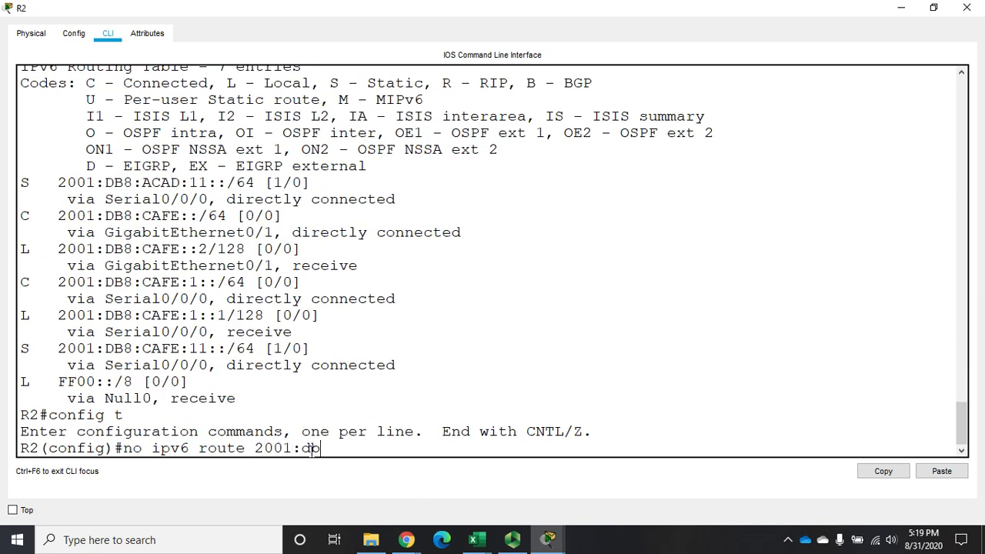
text(8:acad:11::/64)
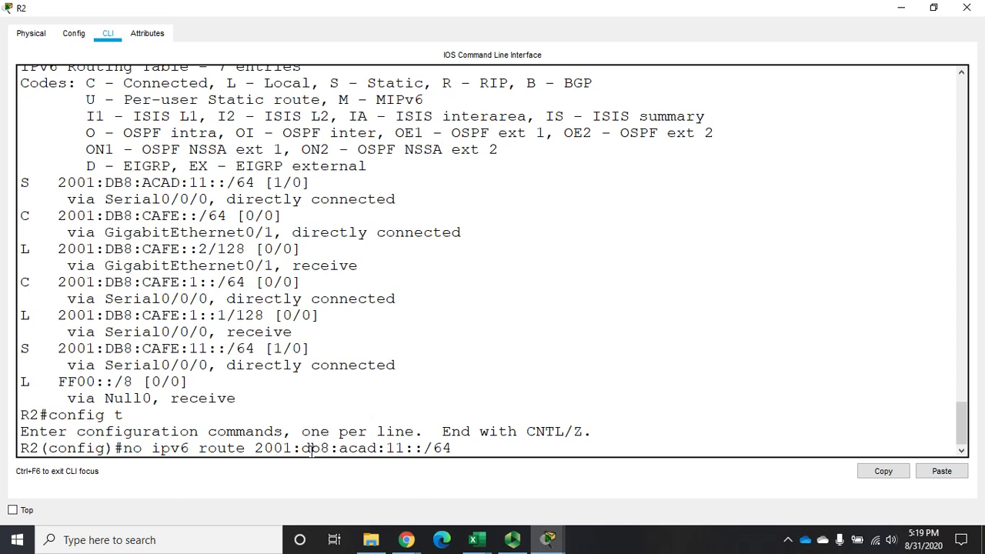
key(Return)
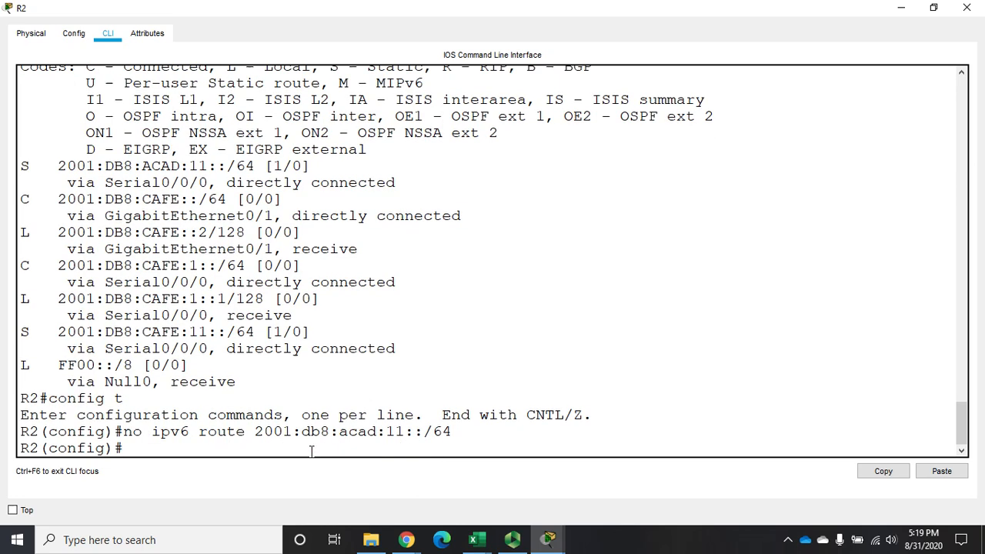
Leave configuration mode on R2, check its IPv6 routing table for remaining acad routes, and close the R2 window.
text(end)
key(Return)
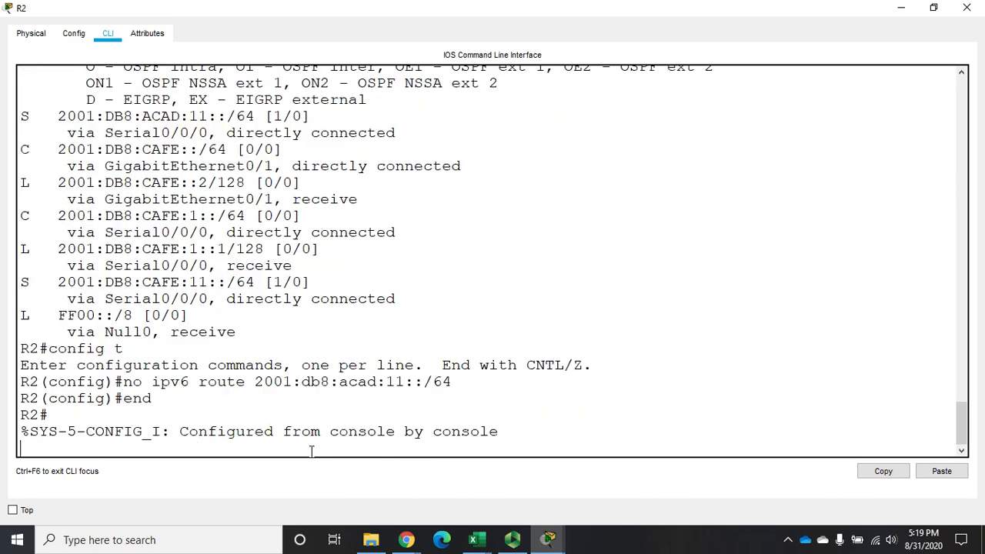
text(sh ipv6 route)
key(Return)
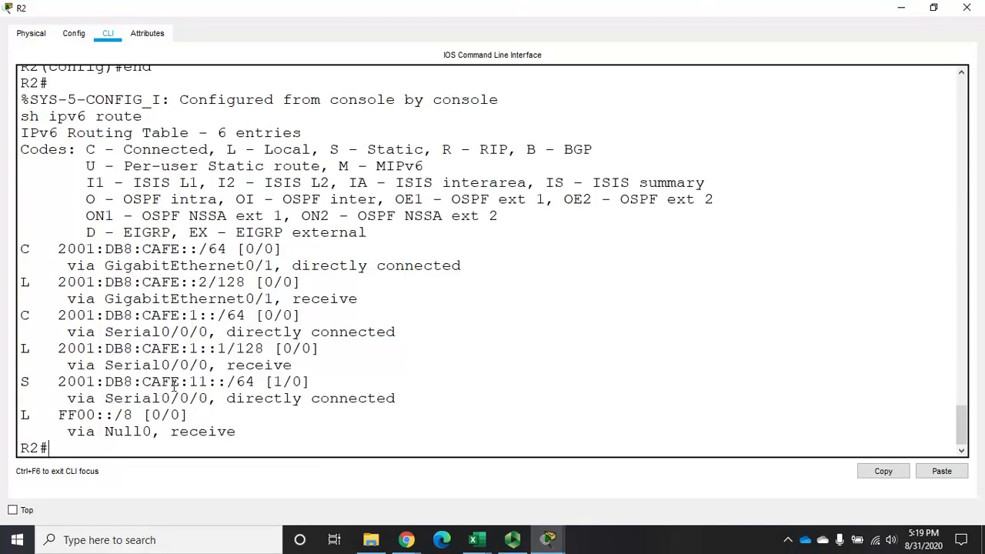
click(967, 9)
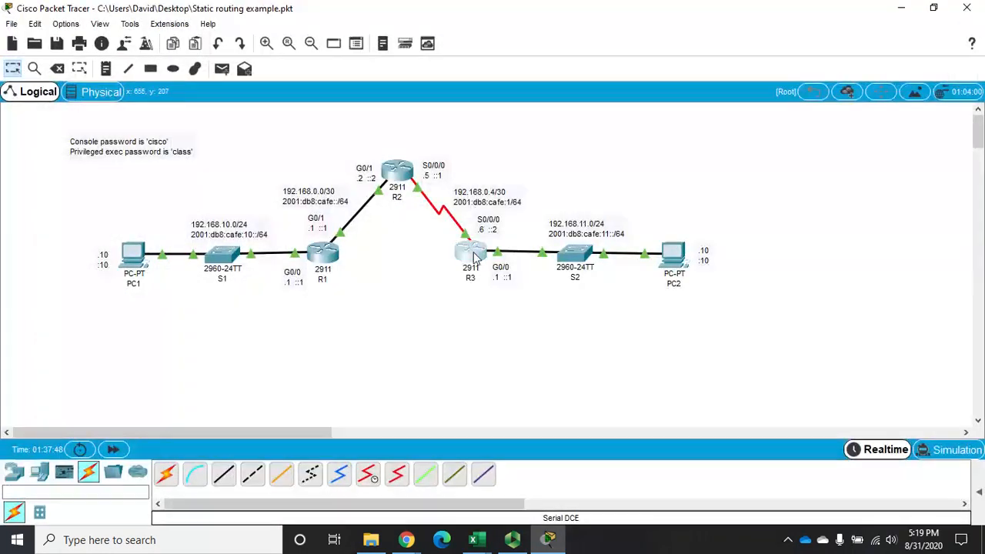
Open R3 in a maximized window, leave configuration mode, and examine its full IPv6 routing table for acad static routes.
click(474, 257)
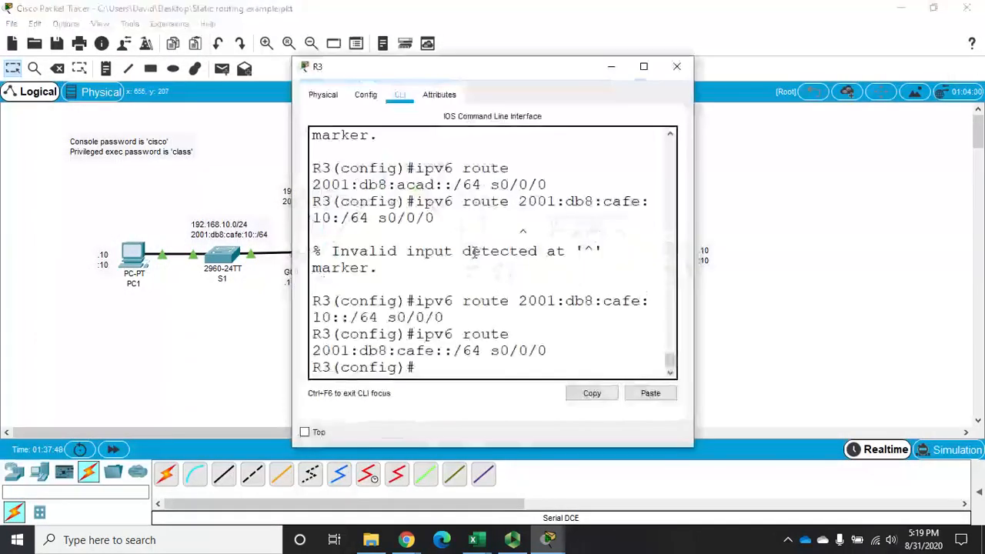
click(645, 67)
text(exit)
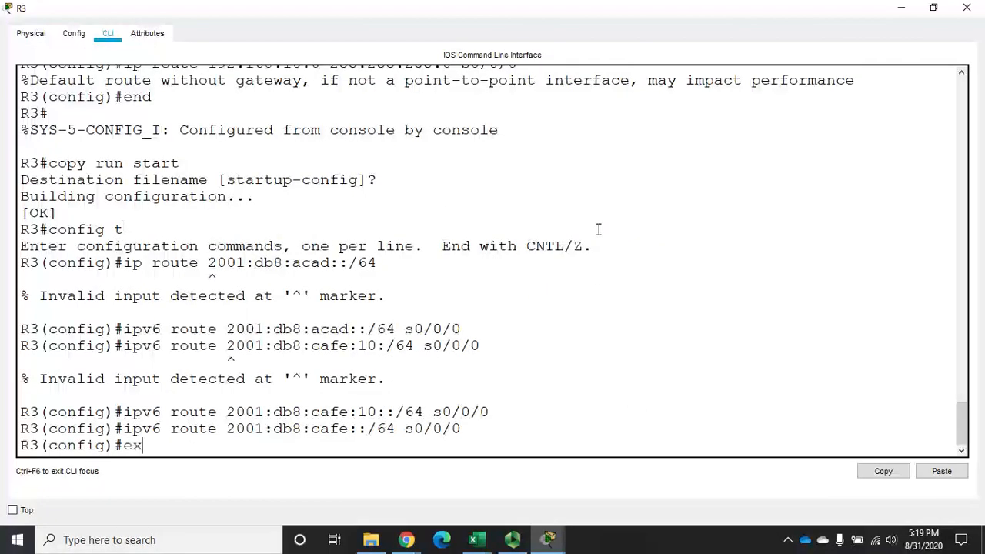
key(Return)
text(sh ip v6 route)
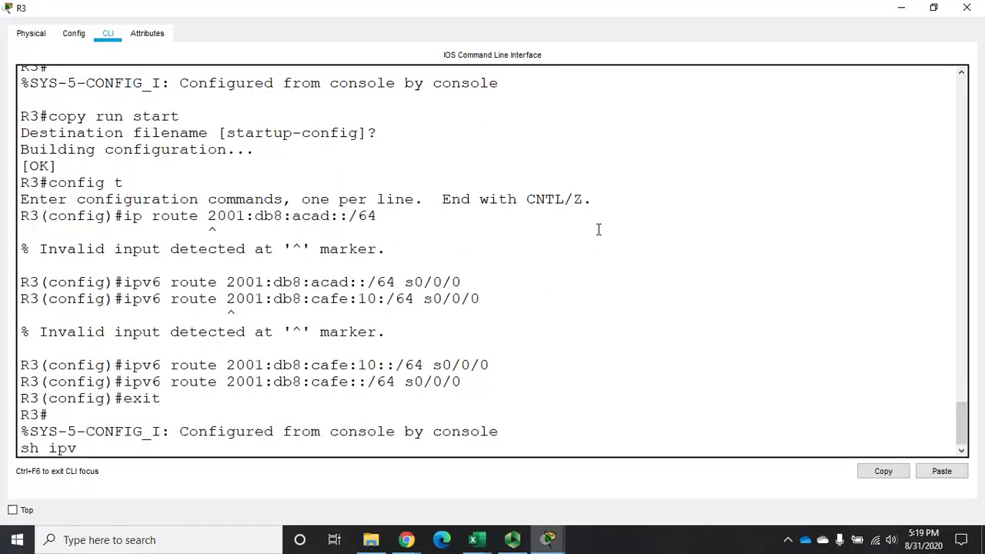
key(Return)
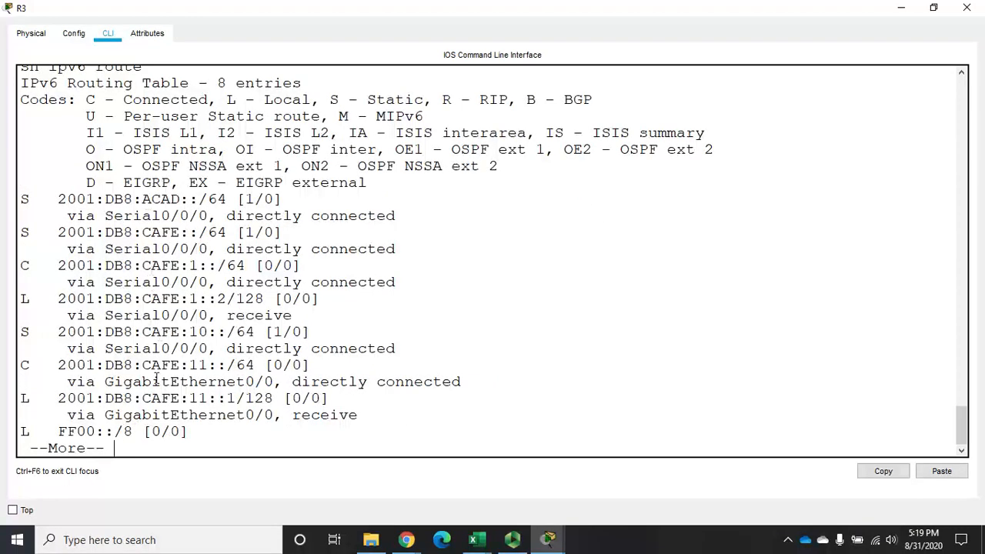
key(space)
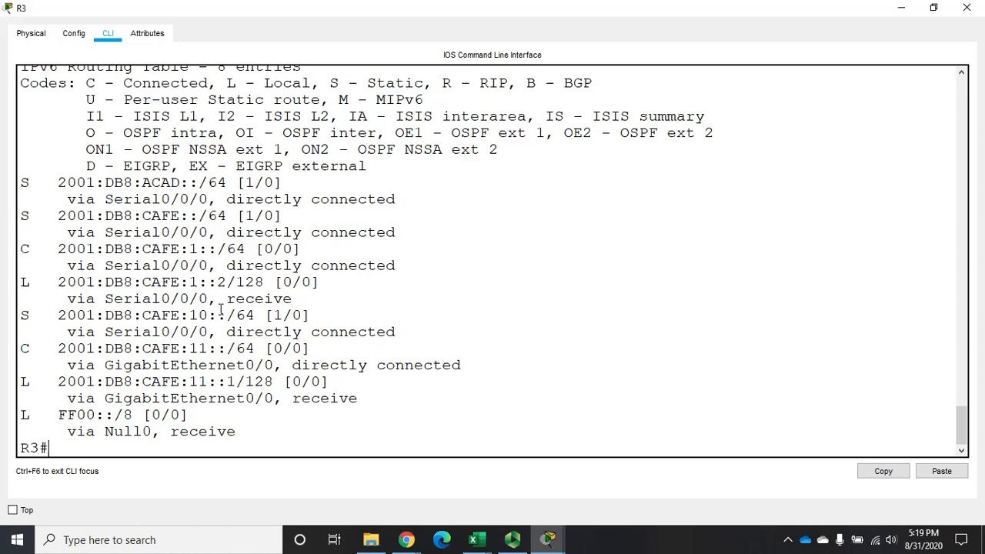
Enter global configuration mode on R3 and remove the IPv6 static route to 2001:db8:acad::/64.
text(fc)
key(BackSpace)
key(BackSpace)
text(config t)
key(Return)
text(no ip)
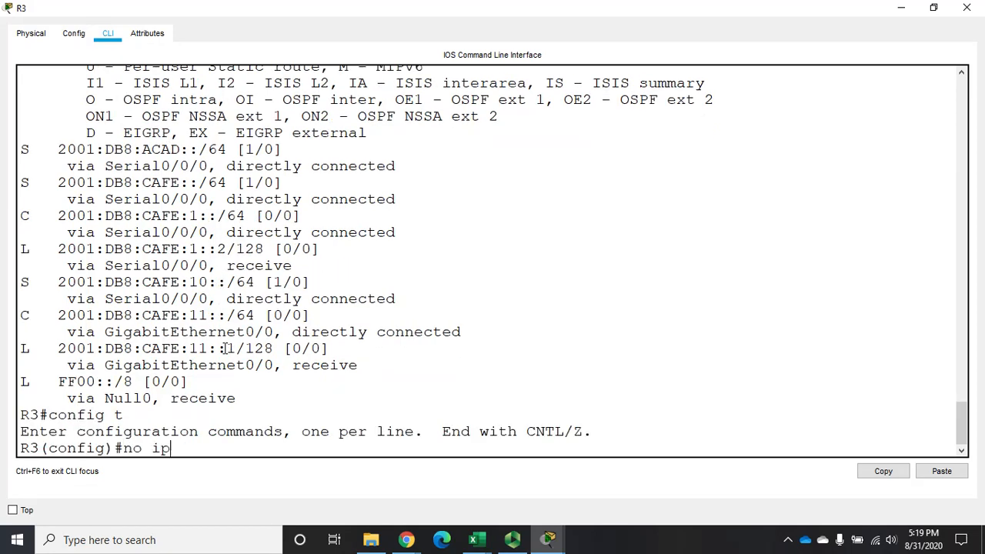
text(v6 route 2001:db)
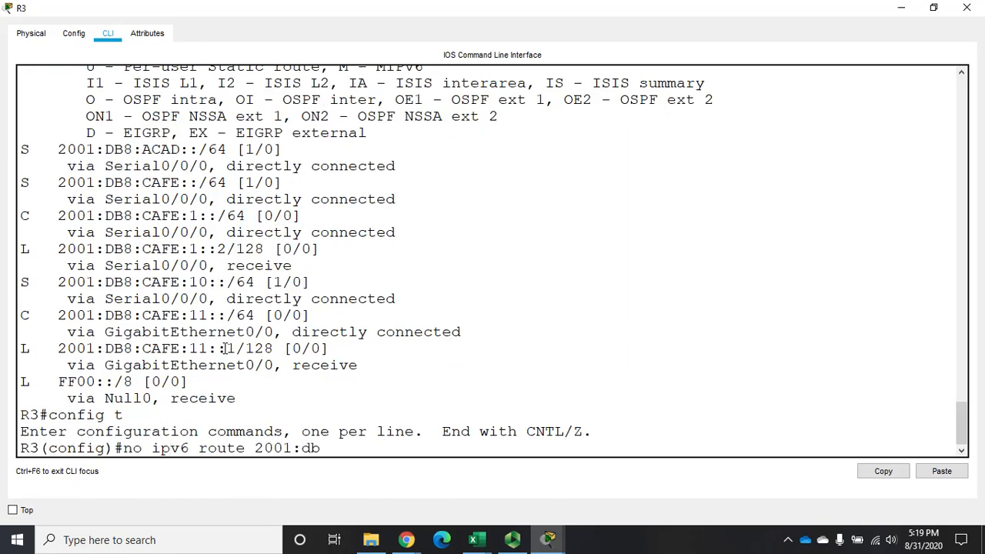
text(8:acad::/64)
key(Return)
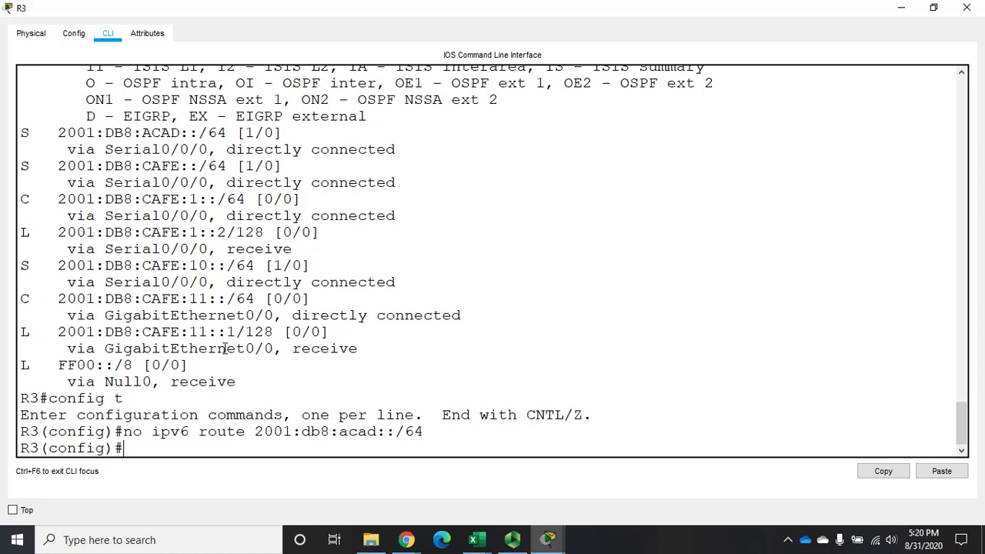
Return R3 to privileged mode and close its window.
text(end)
key(Return)
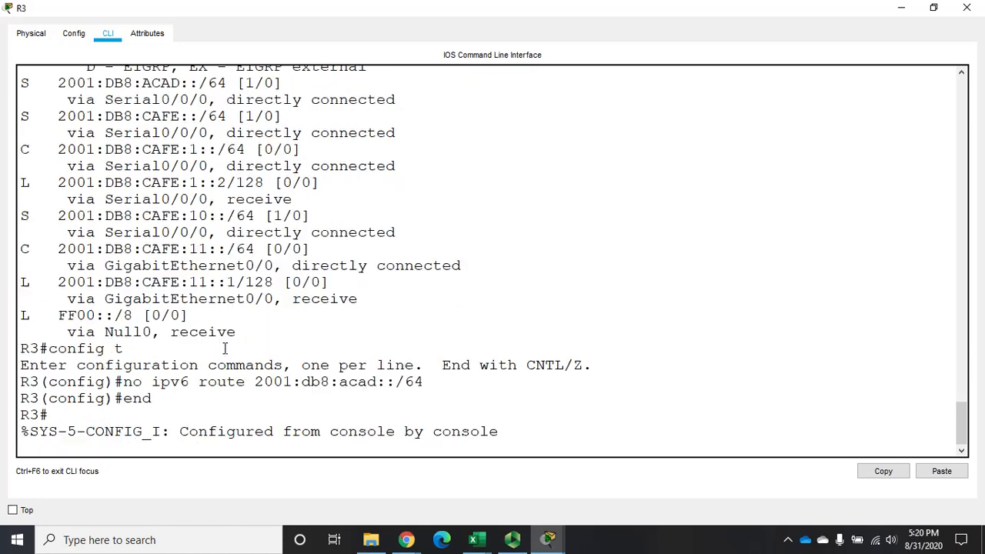
click(967, 8)
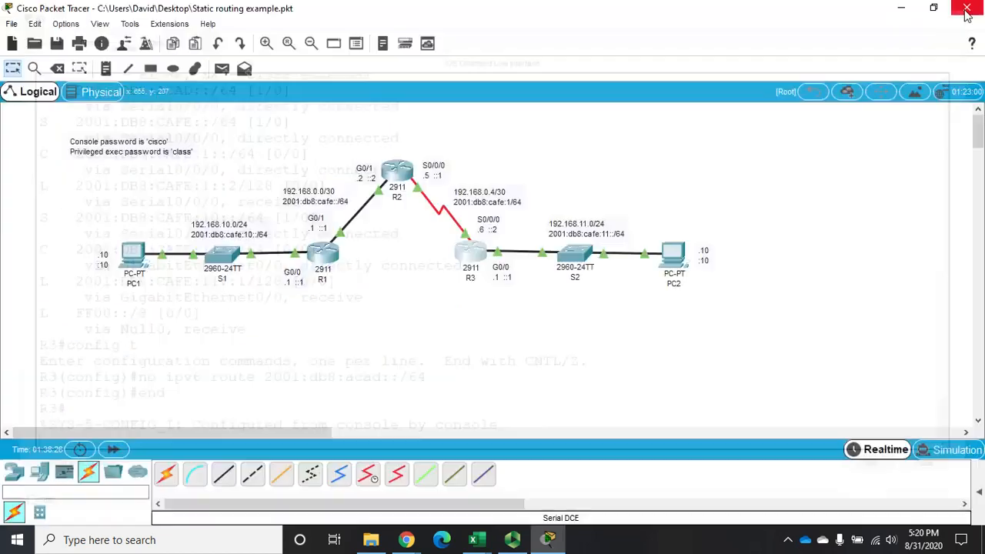
Open the Command Prompt on PC2 and widen its window.
click(676, 265)
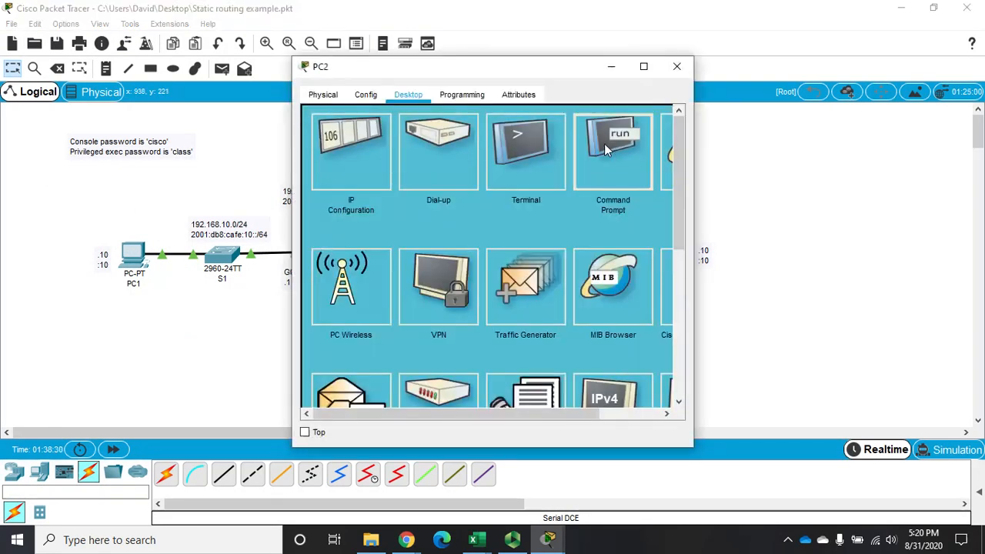
click(603, 144)
drag(695, 180, 955, 180)
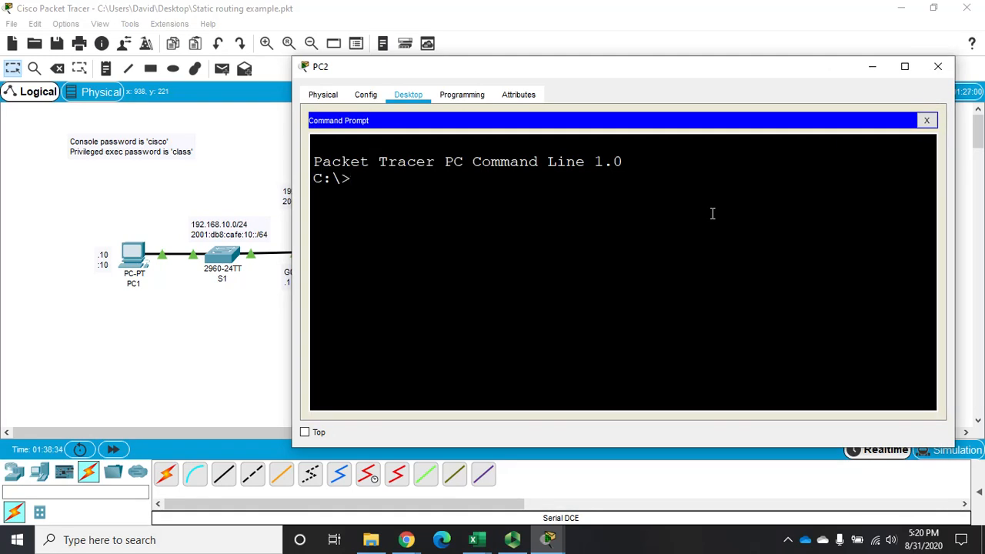
Ping PC1's IPv6 address 2001:db8:cafe:10::10 from PC2.
text(ping 2001:dg)
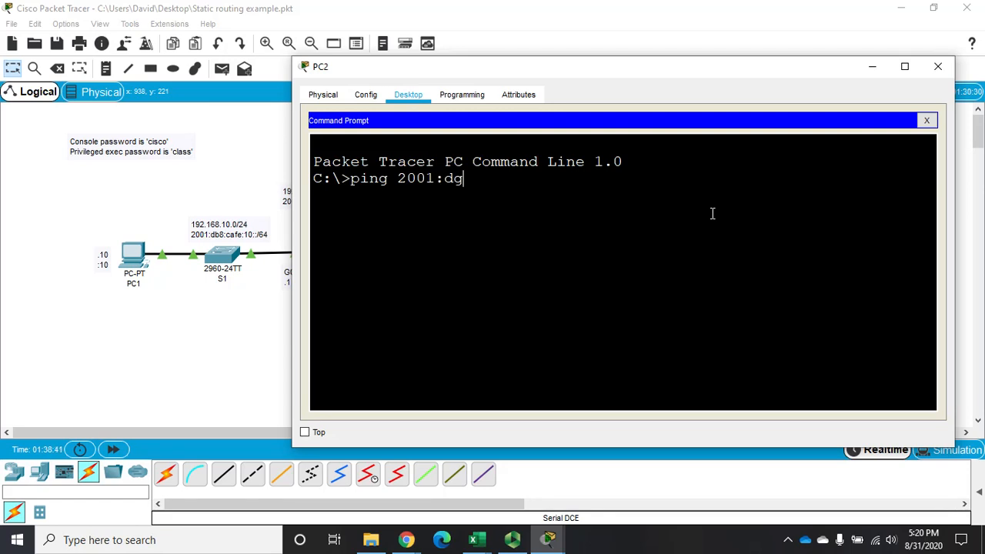
key(BackSpace)
text(b8:)
text(cafe)
text(:1::)
text(0)
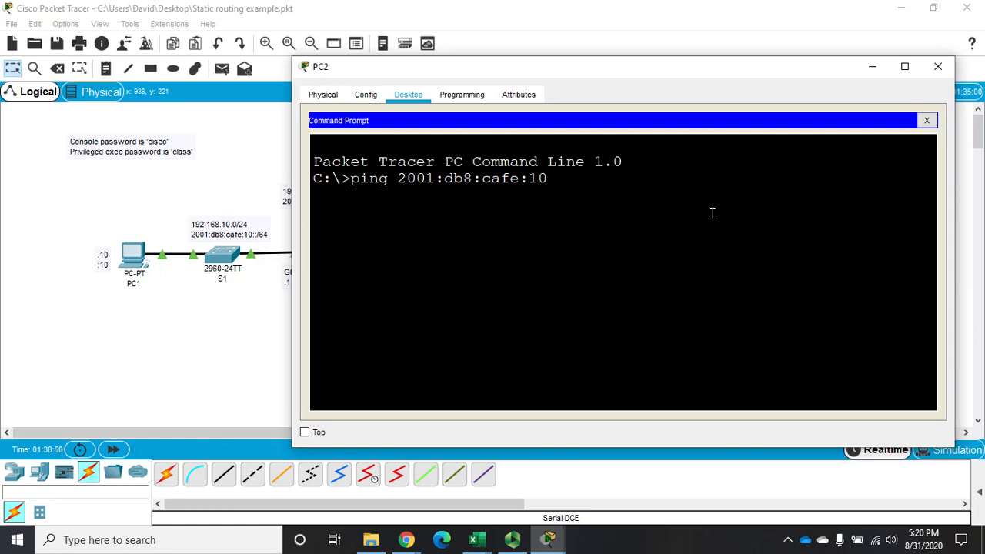
text(::10)
key(Return)
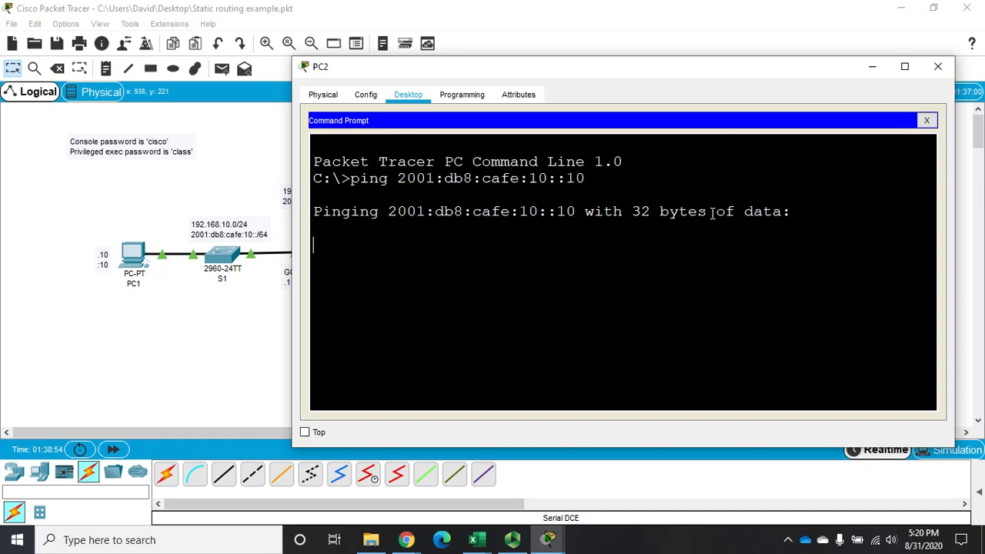
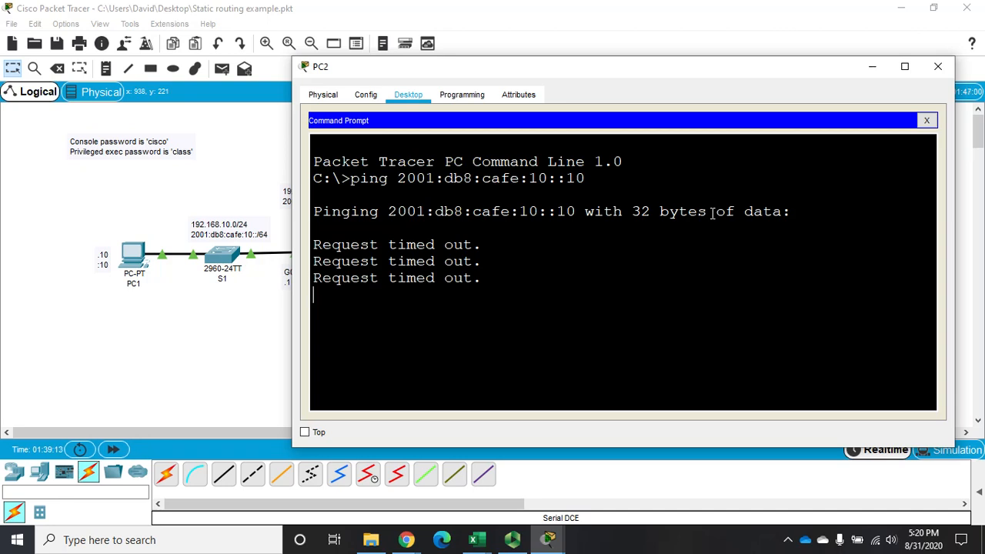
Stop the running ping and ping PC2's own IPv6 address 2001:db8:cafe:11::10.
key(ctrl+c)
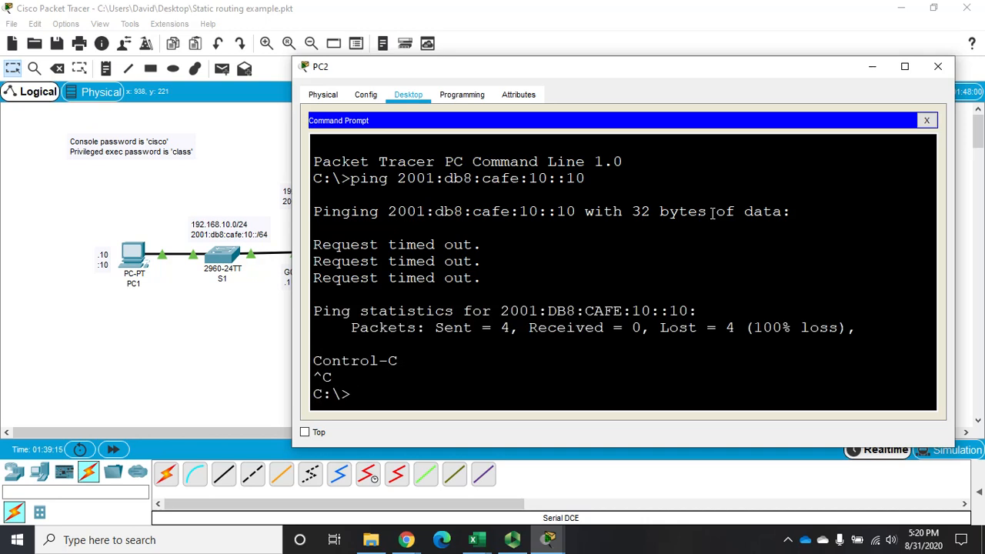
text(ping )
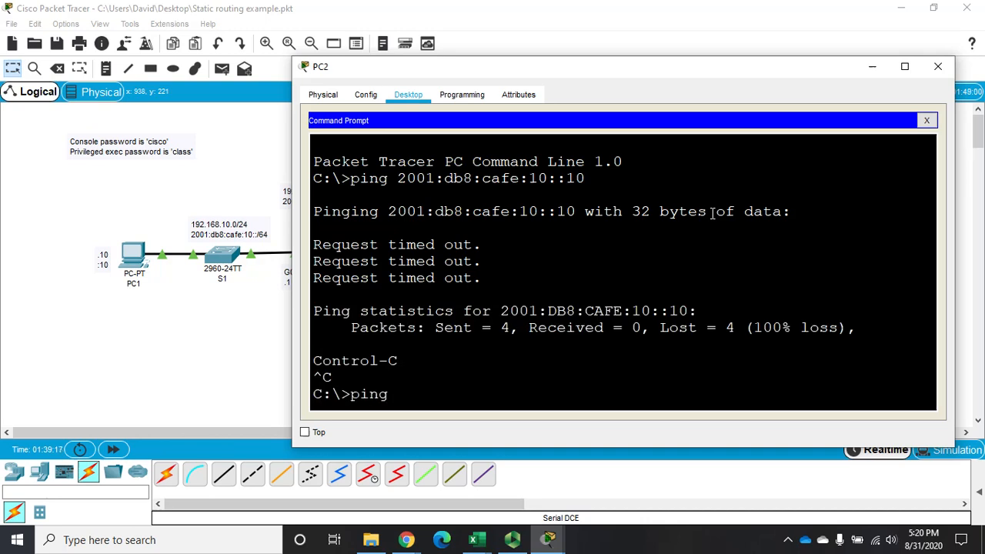
text(2001)
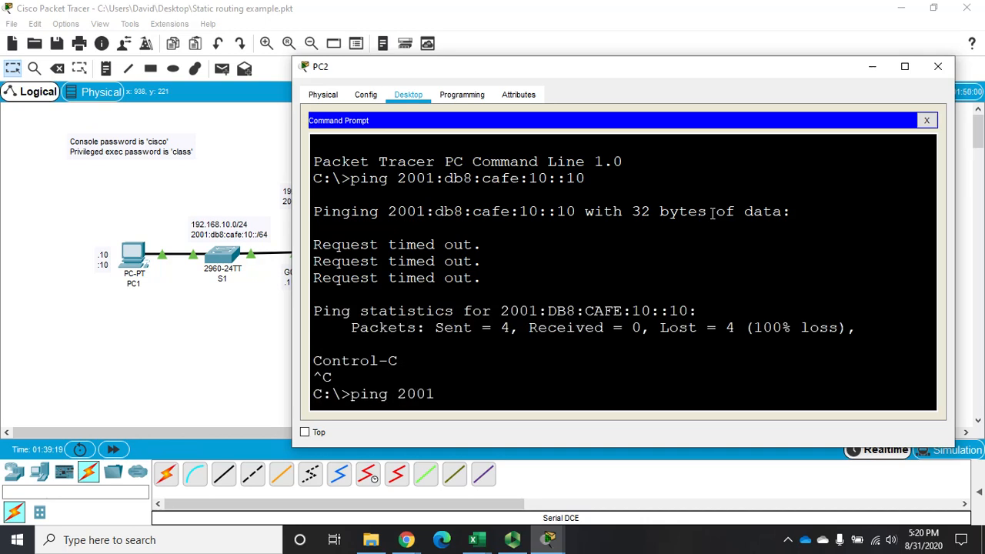
text(:db8:cafe)
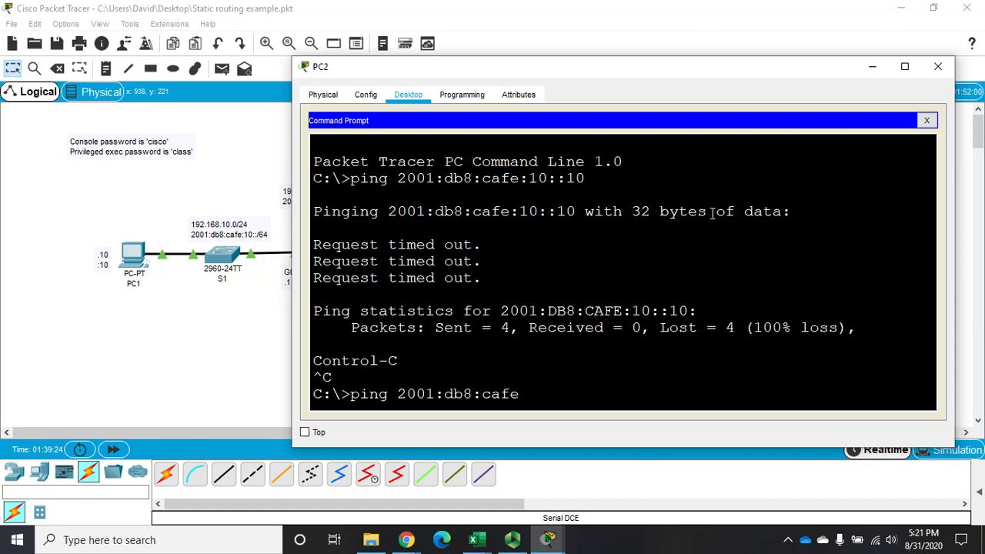
text(:11::10)
key(Return)
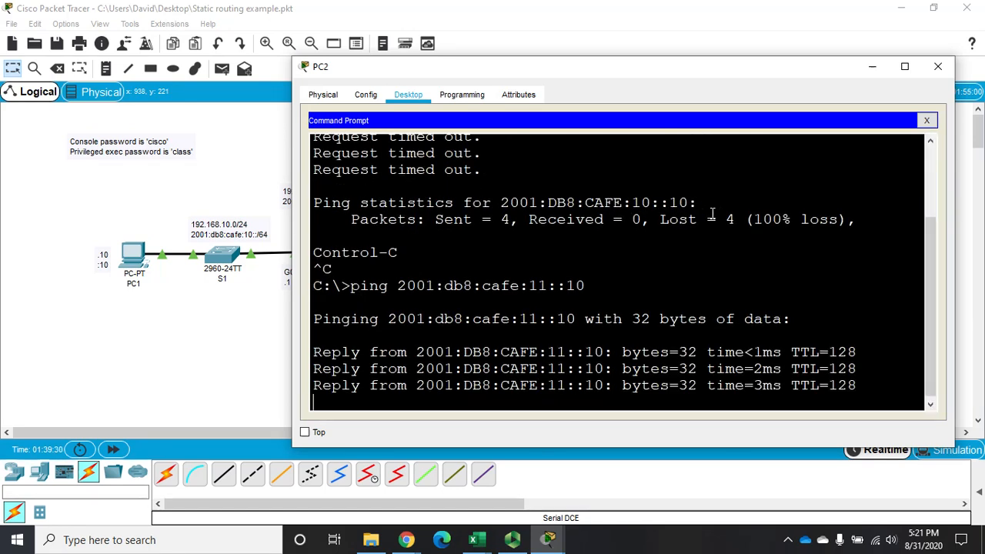
Ping R3's G0/0 IPv6 address 2001:db8:cafe:11::1 from PC2.
key(Up)
key(BackSpace)
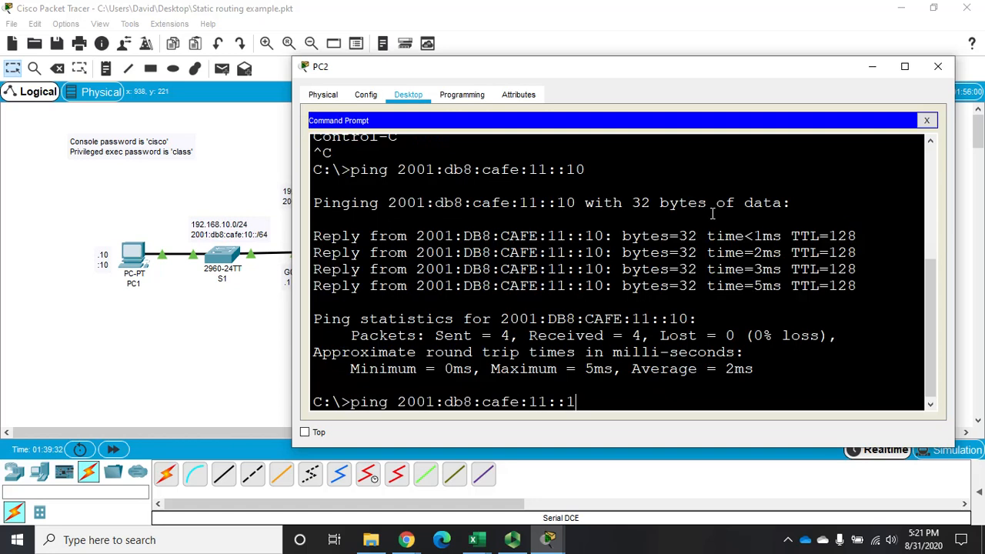
key(Return)
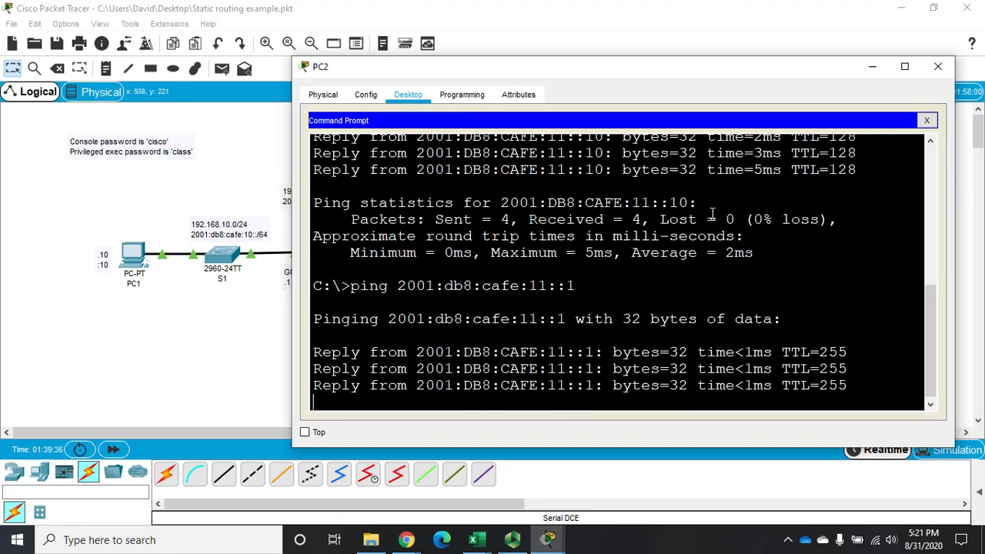
Check the addressing in the topology and ping R3's serial IPv6 address 2001:db8:cafe:1::2 from PC2.
drag(716, 77, 702, 313)
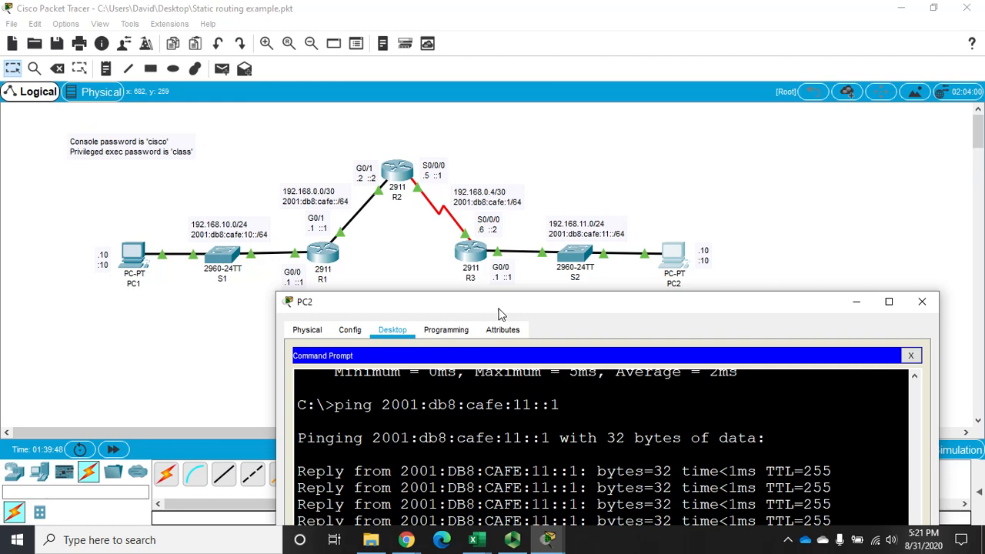
drag(499, 314, 474, 139)
key(Up)
key(Left)
key(Left)
key(Left)
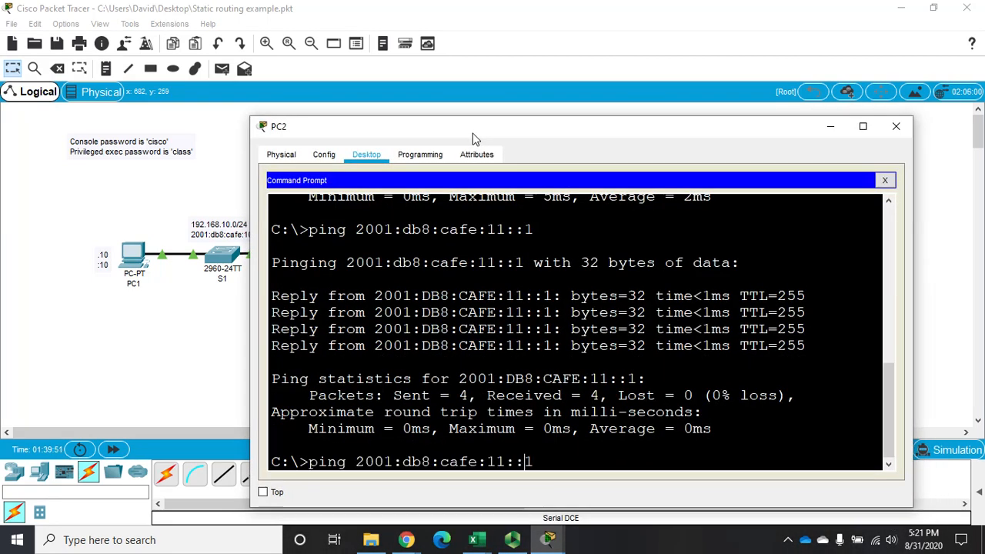
key(BackSpace)
key(Right)
key(Right)
key(Delete)
text(2)
key(Return)
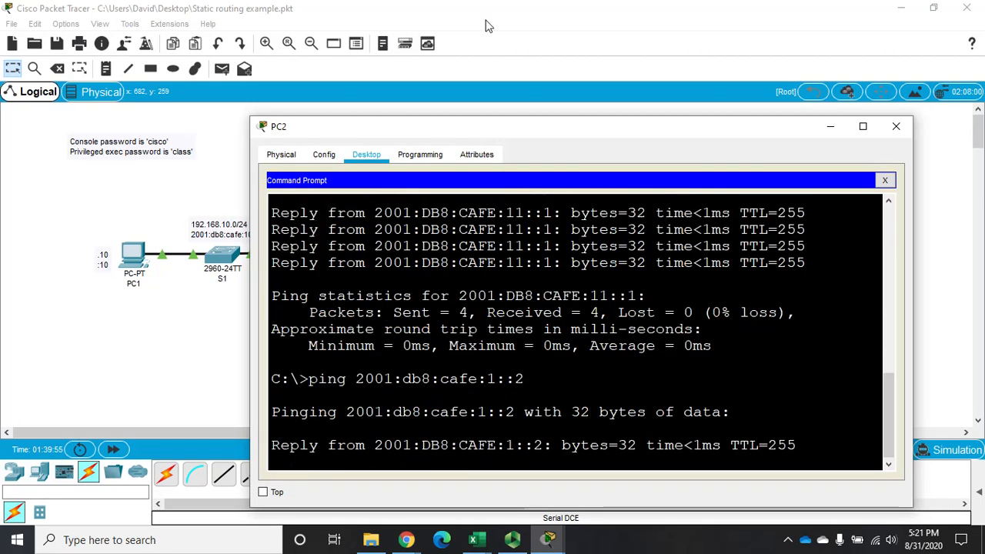
Ping R2's serial IPv6 address 2001:db8:cafe:1::1 from PC2 and close the PC2 window.
drag(474, 141, 477, 308)
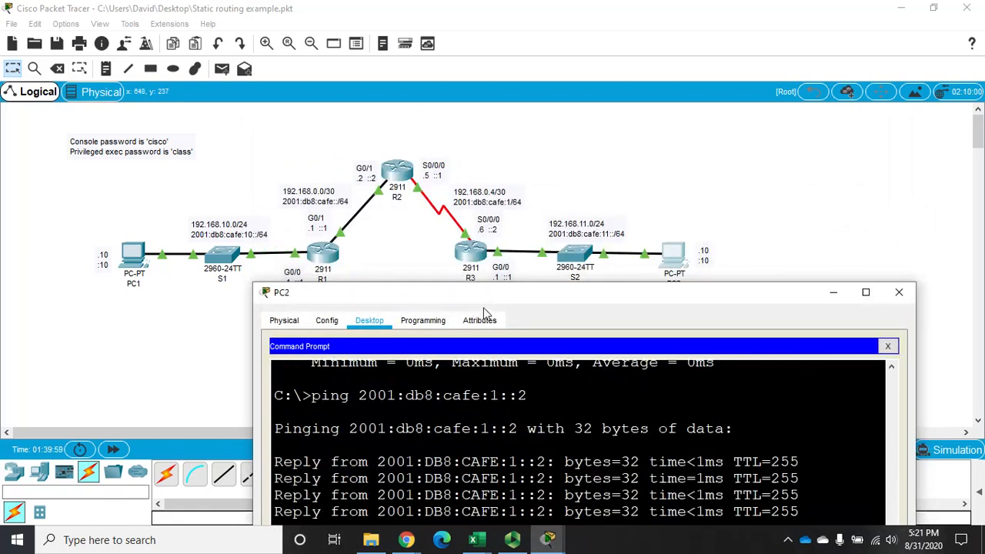
drag(493, 292, 472, 115)
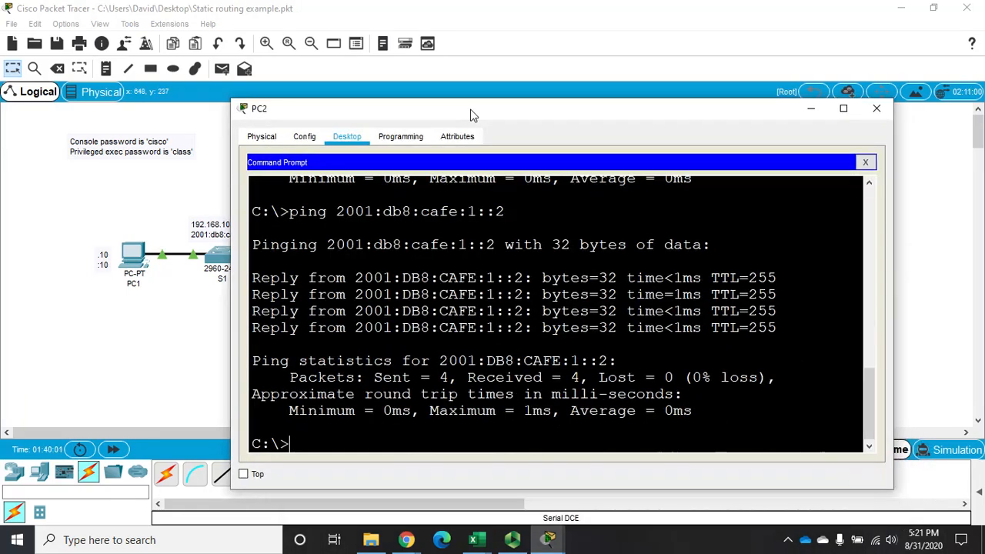
key(Up)
key(BackSpace)
text(1:db8:cafe:1::1)
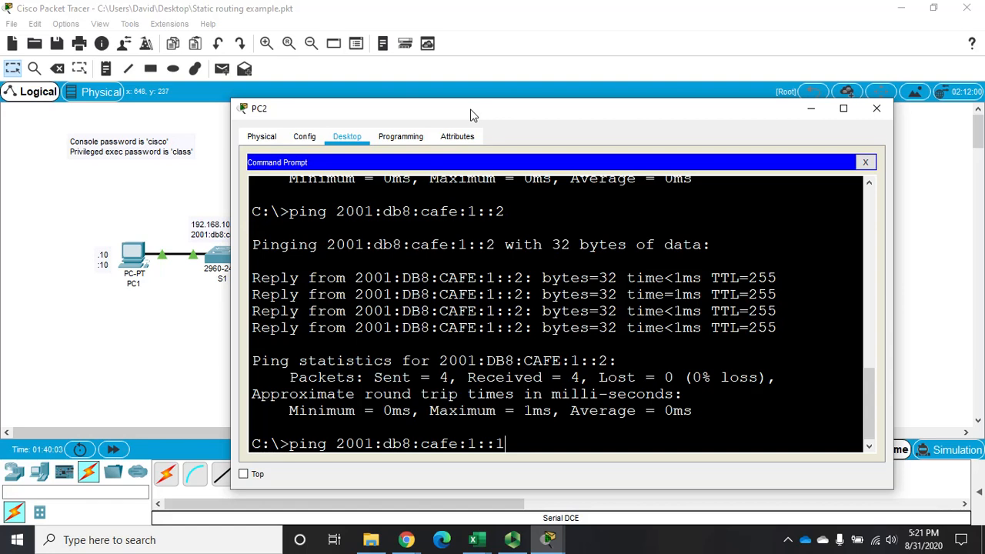
key(Return)
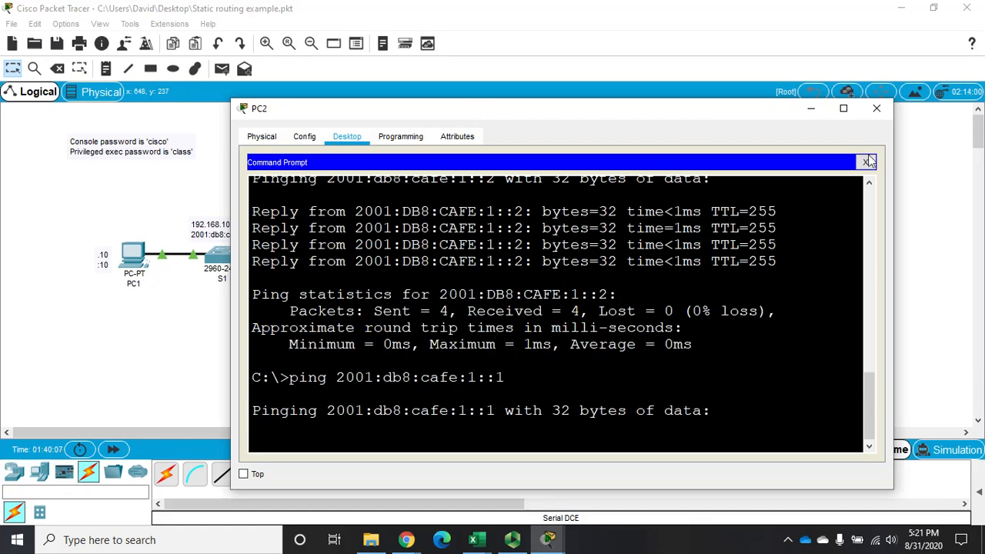
click(877, 110)
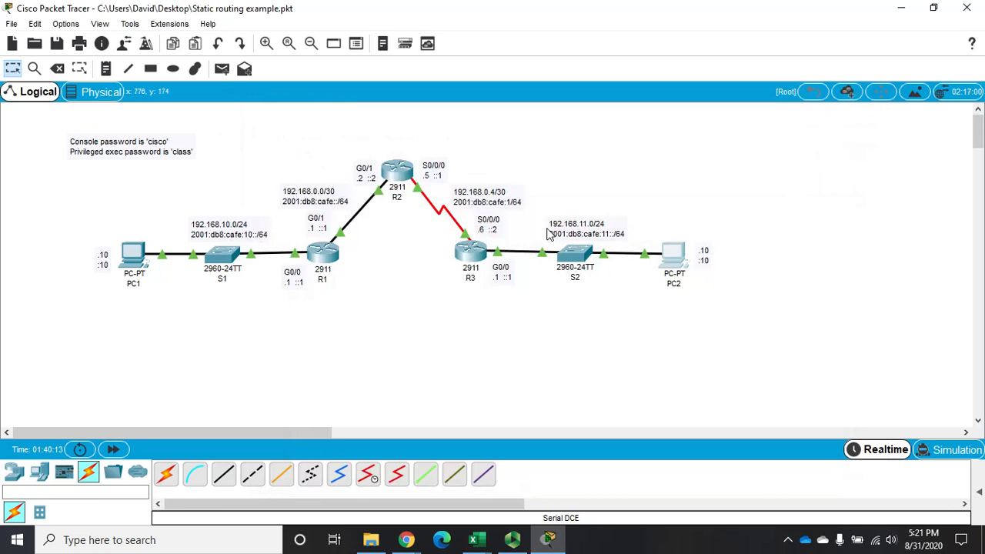
Open R1's command line, log in with the console password and enter privileged mode with the privileged exec password.
click(327, 246)
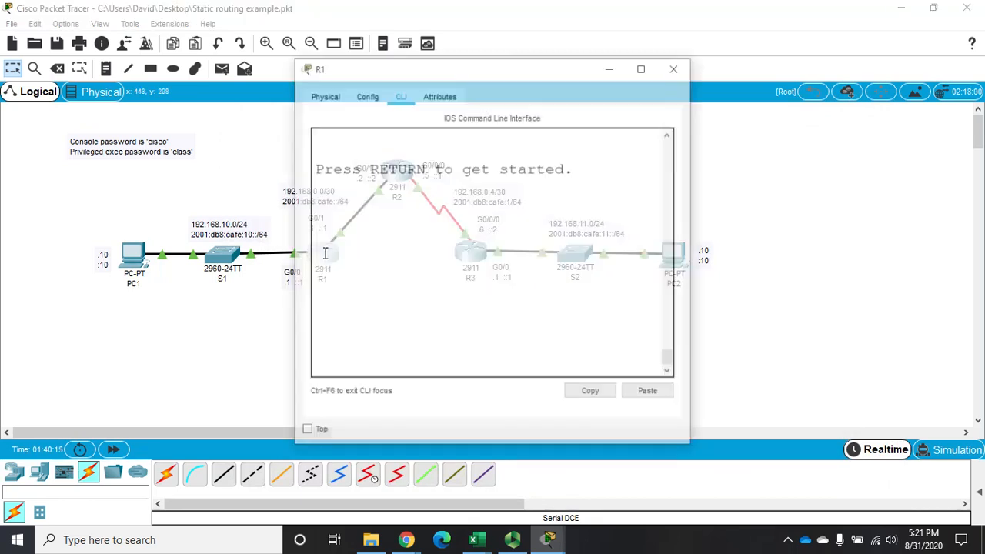
key(Return)
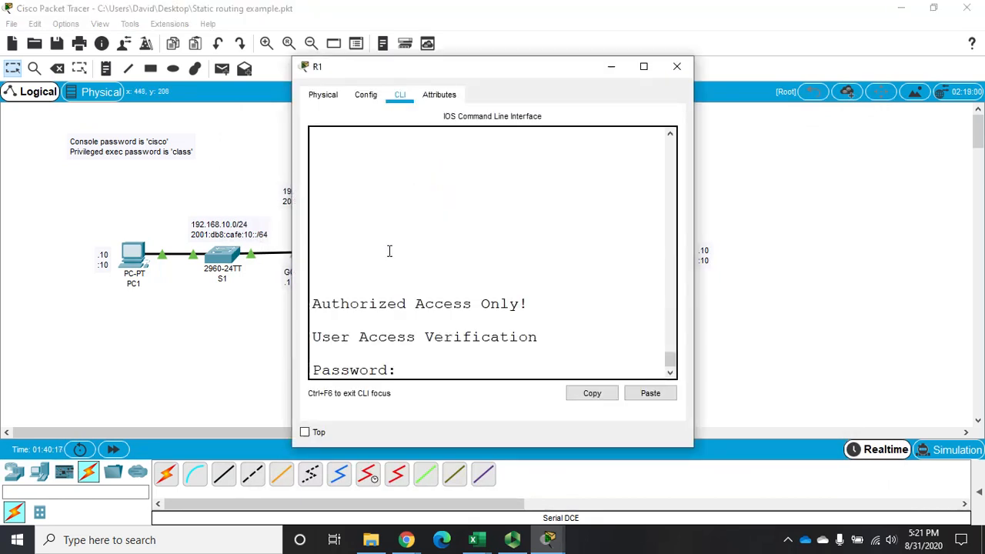
text(cisco)
key(Return)
text(class)
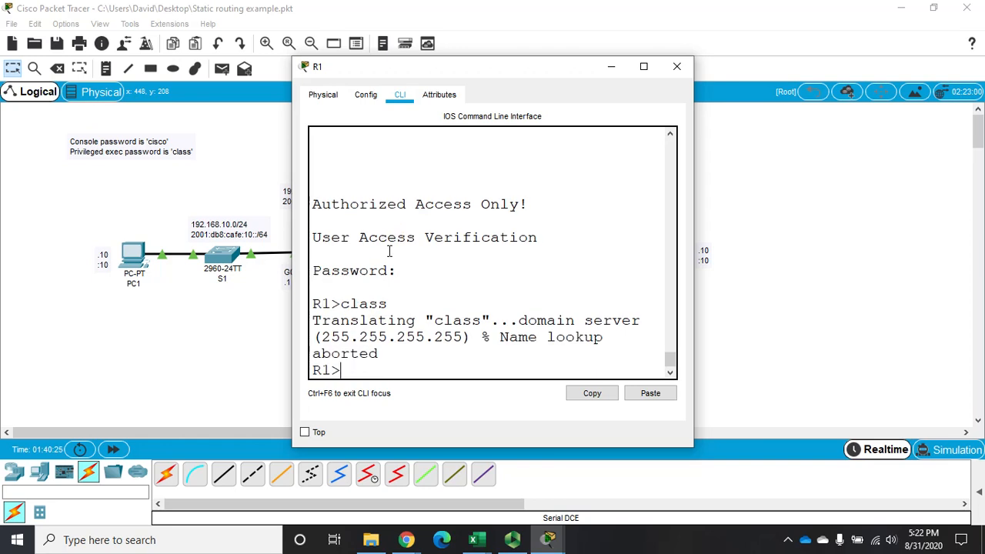
text(n)
key(Return)
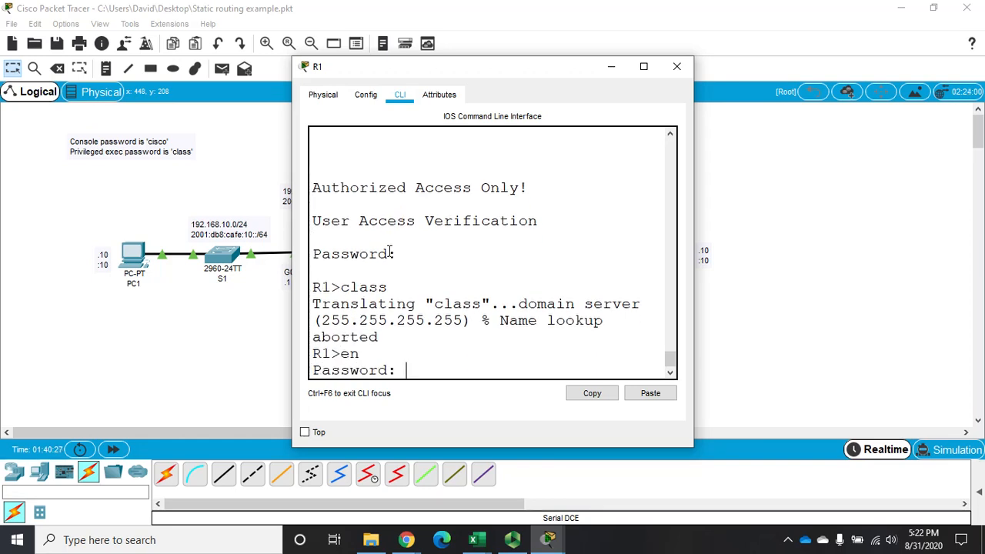
text(class)
key(Return)
Enter global configuration mode on R1, enable IPv6 unicast routing with "ipv6 uni" and close its window.
text(config t)
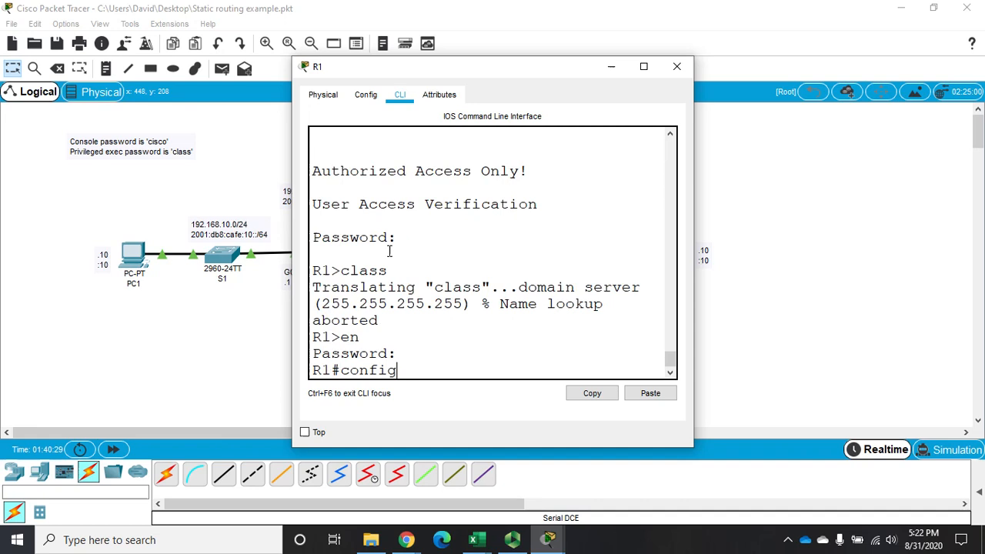
key(Return)
text(ipv)
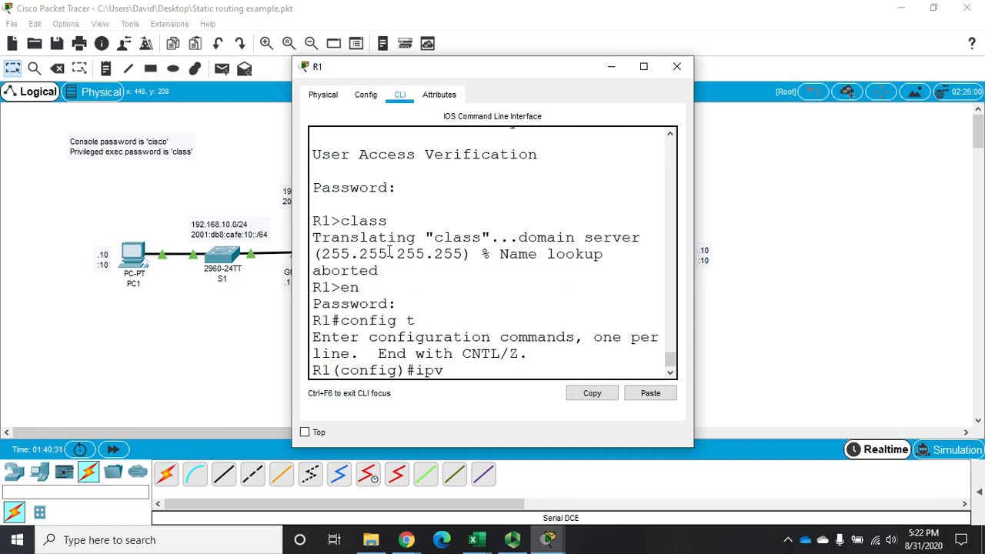
text(6 unu)
text(i)
key(Return)
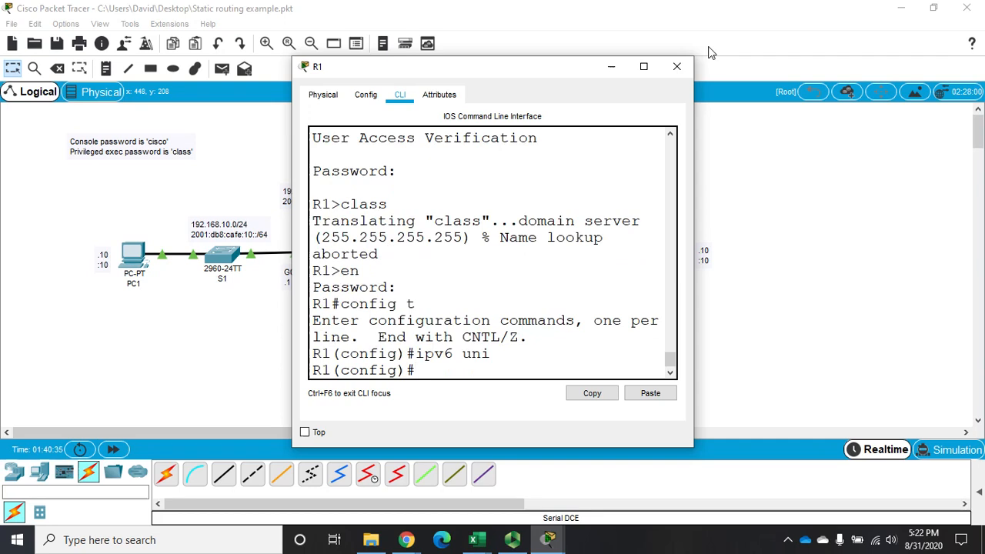
click(676, 66)
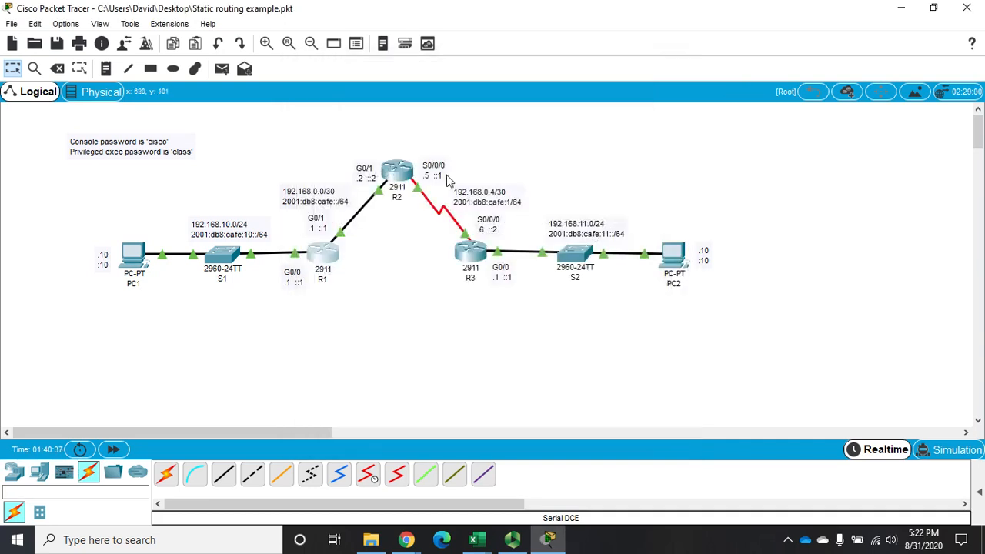
Open R2's command line, enable IPv6 unicast routing in global configuration mode with "ipv6 uni" and close its window.
click(398, 172)
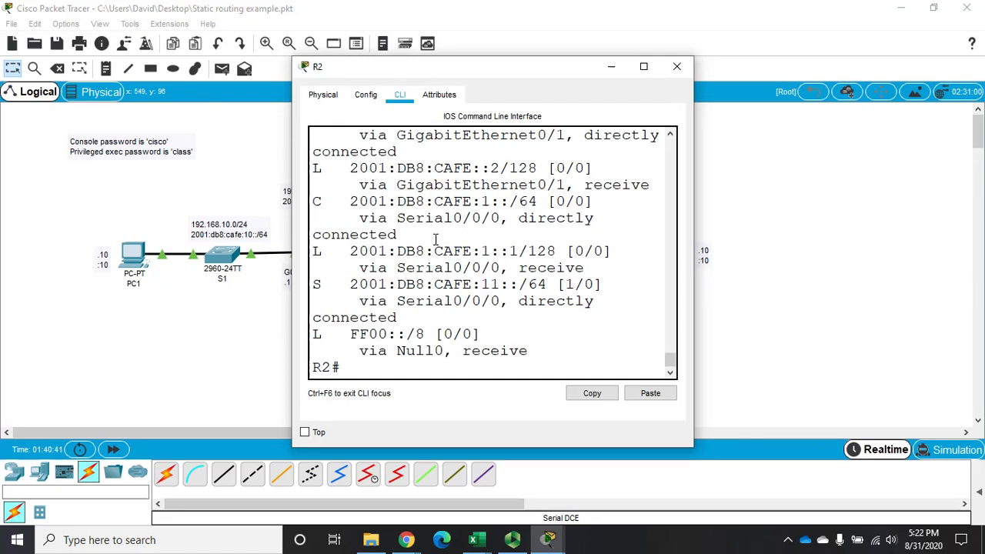
text(config t)
key(Return)
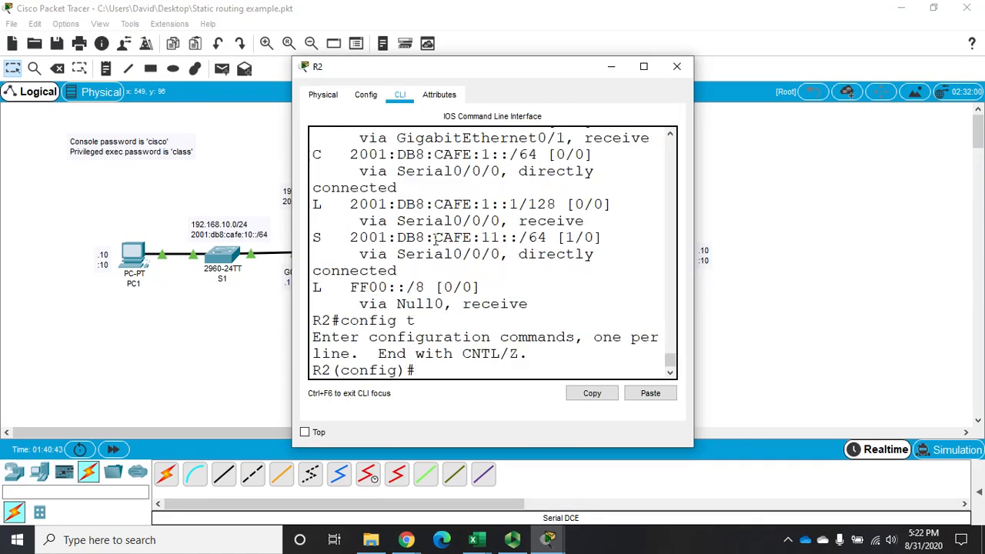
text(ipv6 uni)
key(Return)
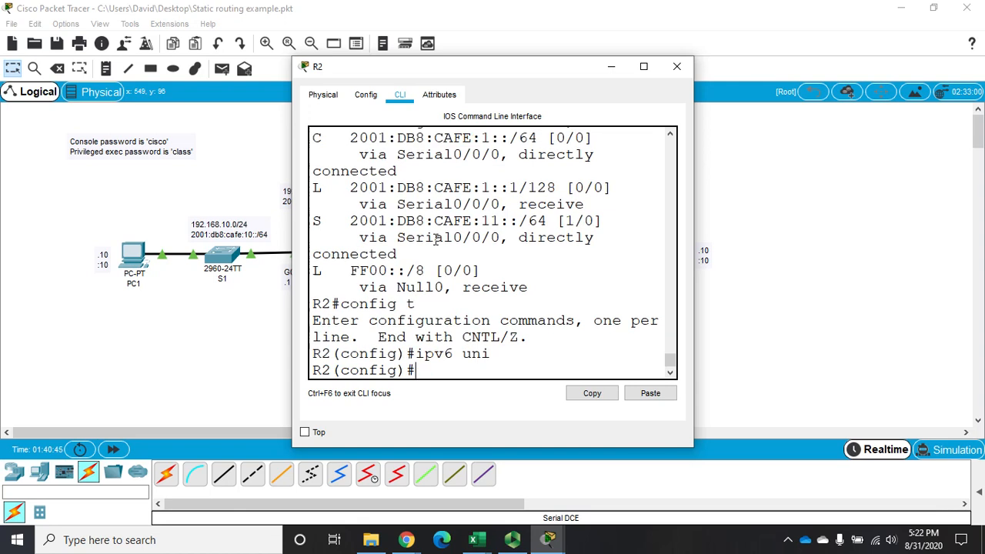
click(676, 67)
Open R3's command line, enable IPv6 unicast routing in global configuration mode with "ipv6 uni" and close its window.
click(471, 254)
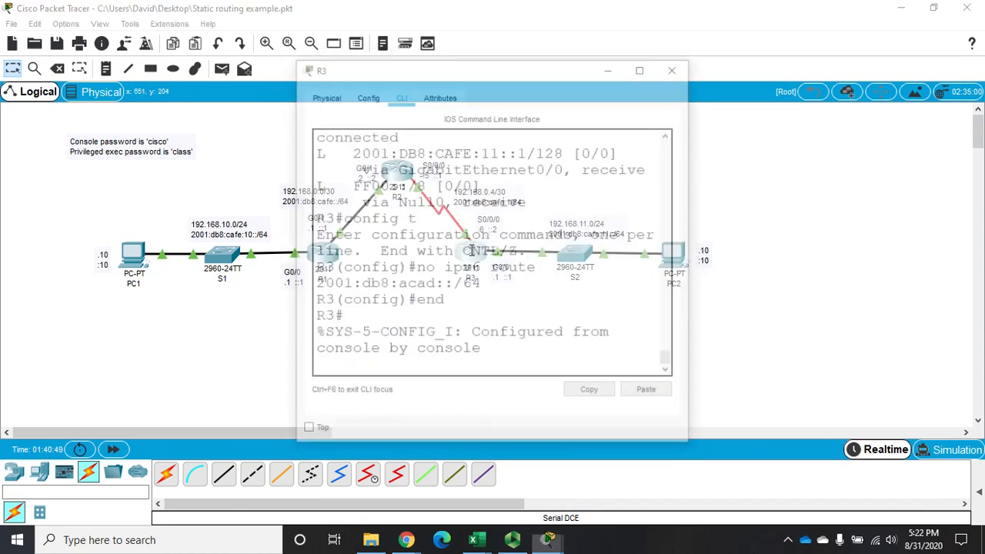
key(Return)
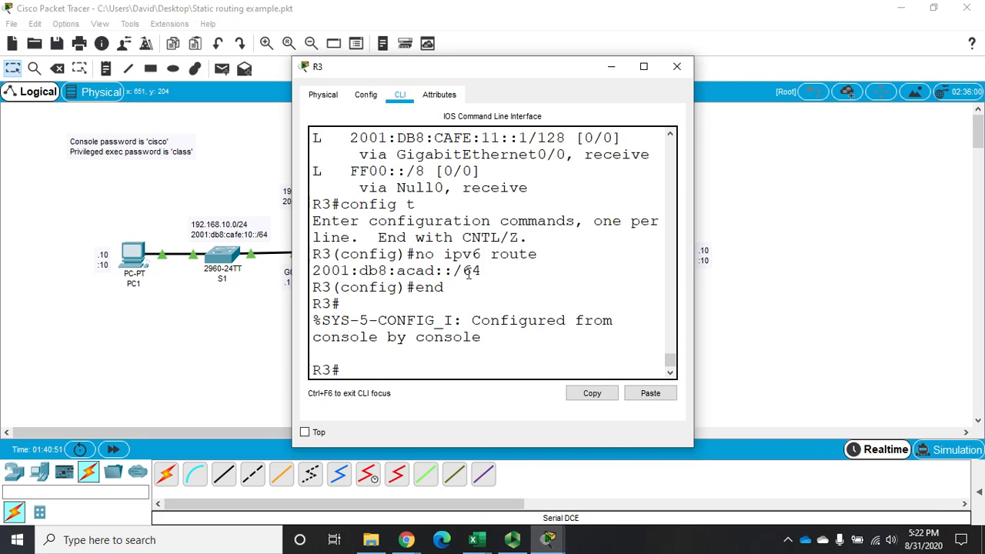
text(config t)
key(Return)
text(i)
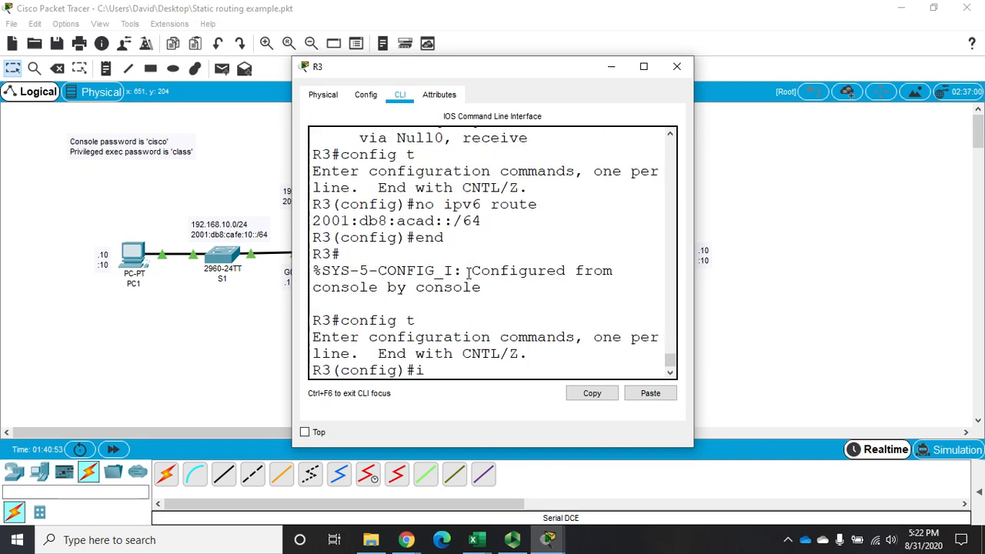
text(pv6 uni)
key(Return)
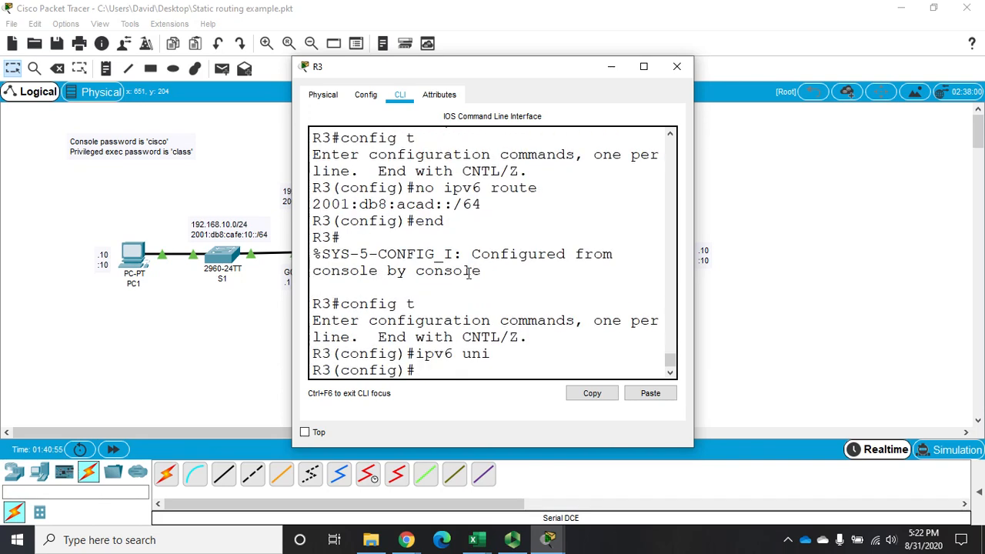
click(675, 67)
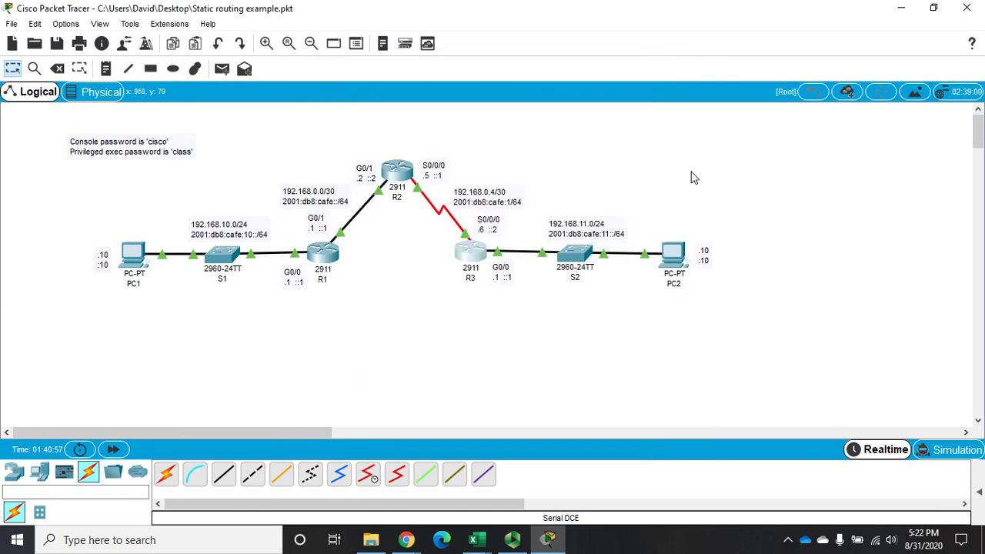
Open PC2's command prompt, ping R2's serial interface at 2001:db8:cafe:1::1 and stop the ping before it completes.
click(675, 256)
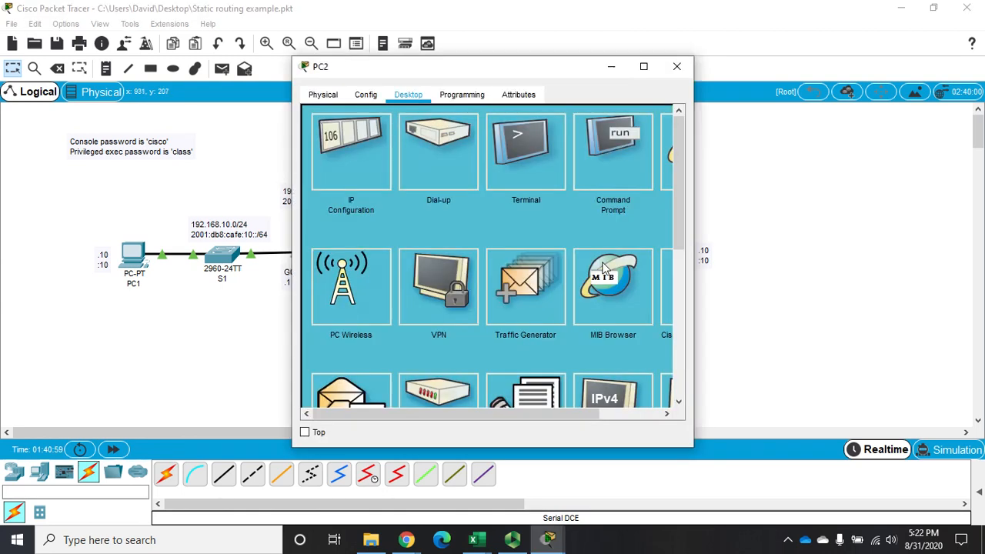
click(597, 153)
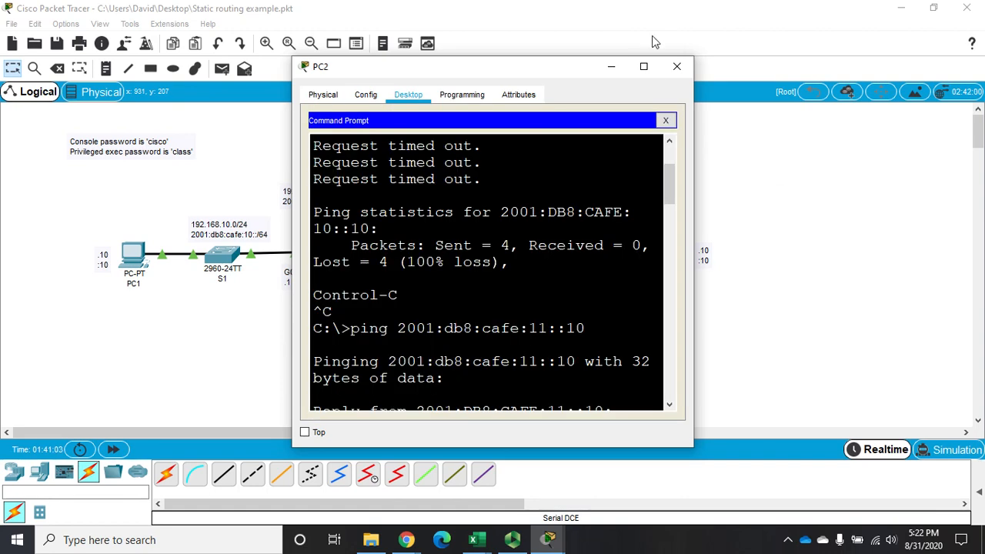
click(644, 67)
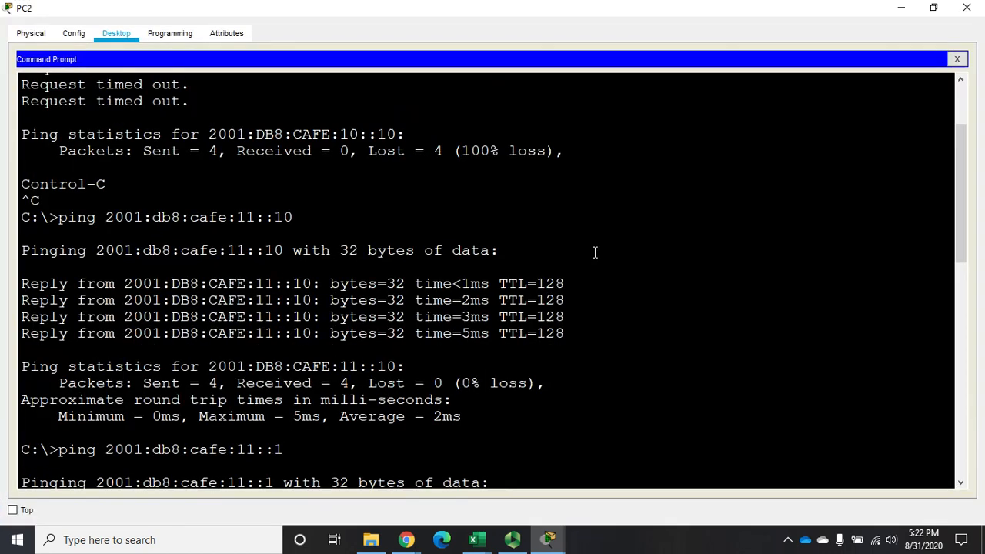
key(Return)
key(Up)
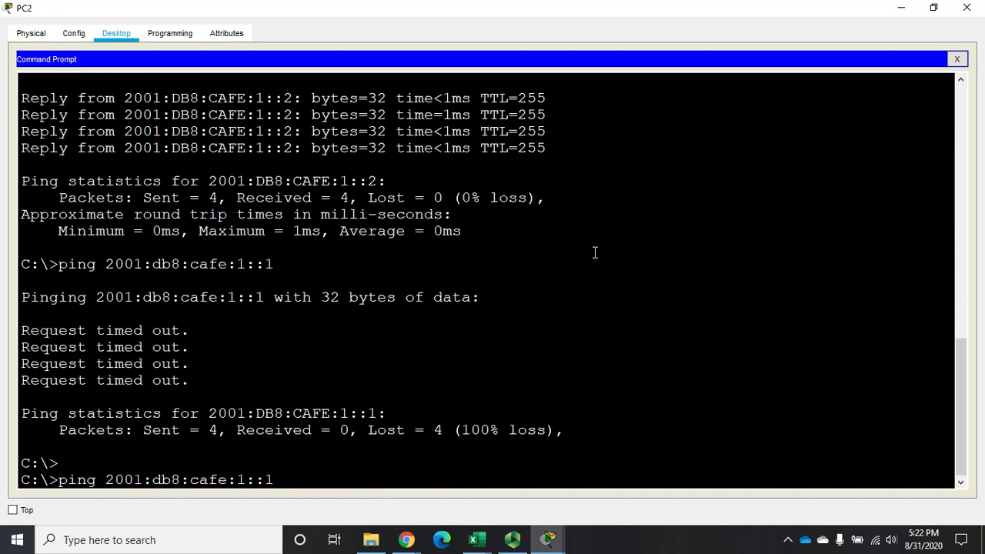
key(Return)
key(ctrl+c)
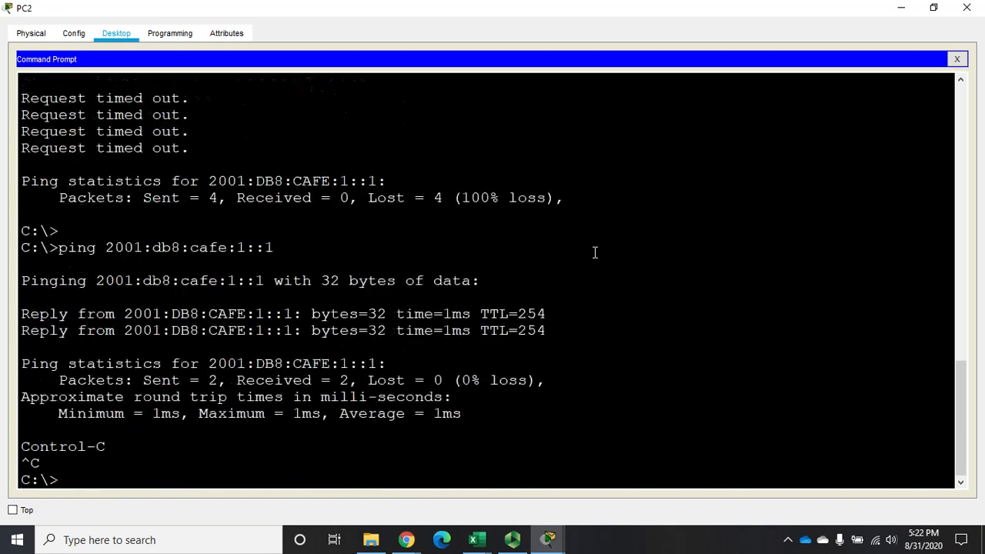
Ping PC1 at 2001:db8:cafe:10::10 from PC2, highlight the replying address and close PC2's window.
key(Up)
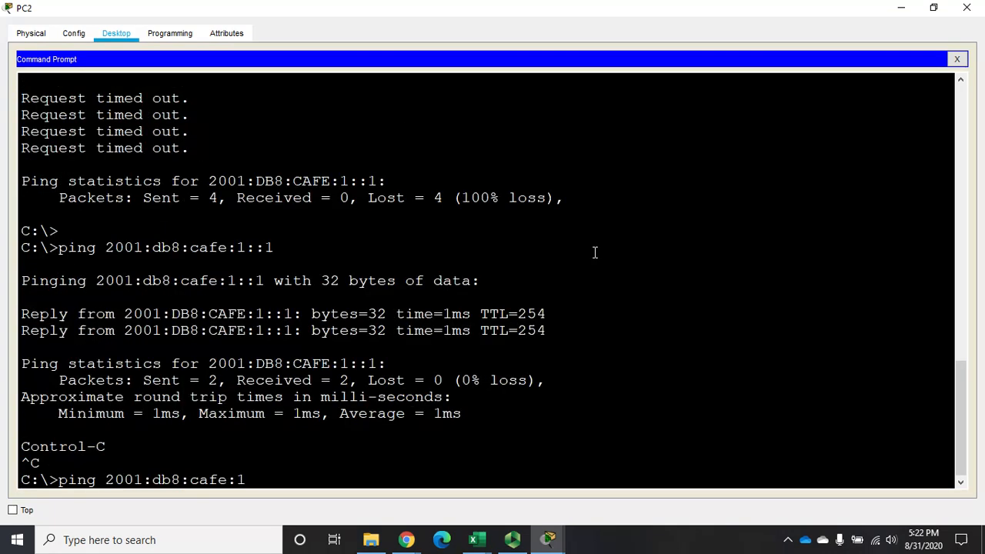
text(10)
key(Return)
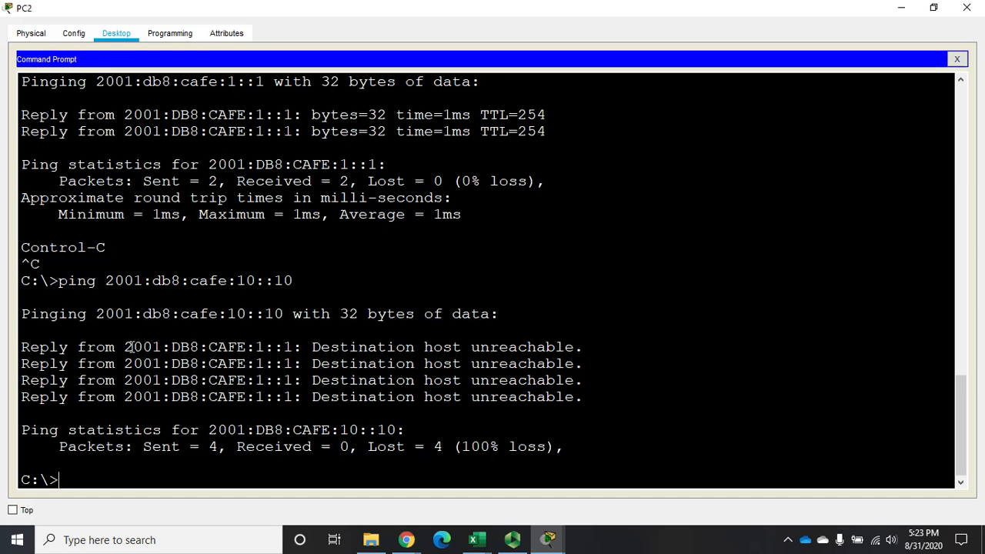
drag(125, 348, 295, 347)
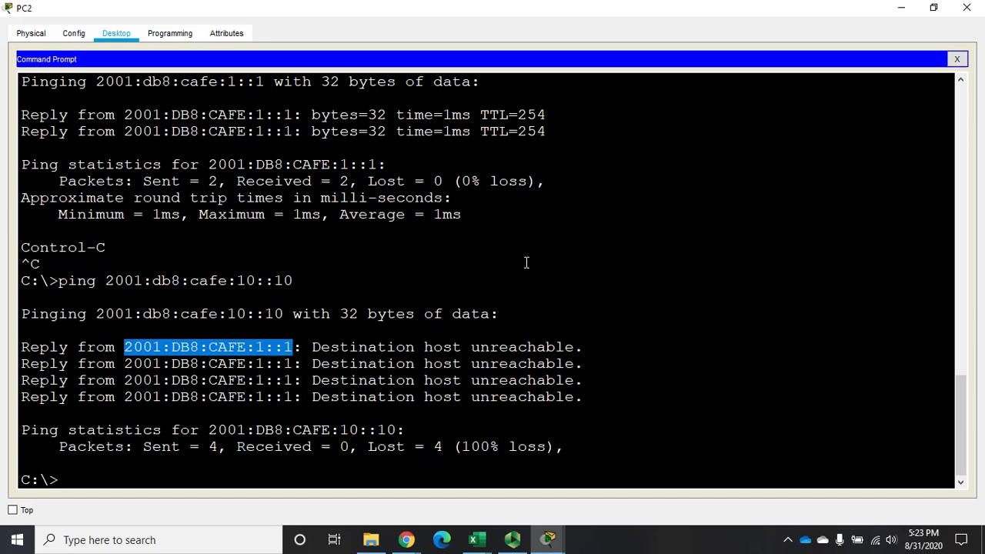
click(966, 9)
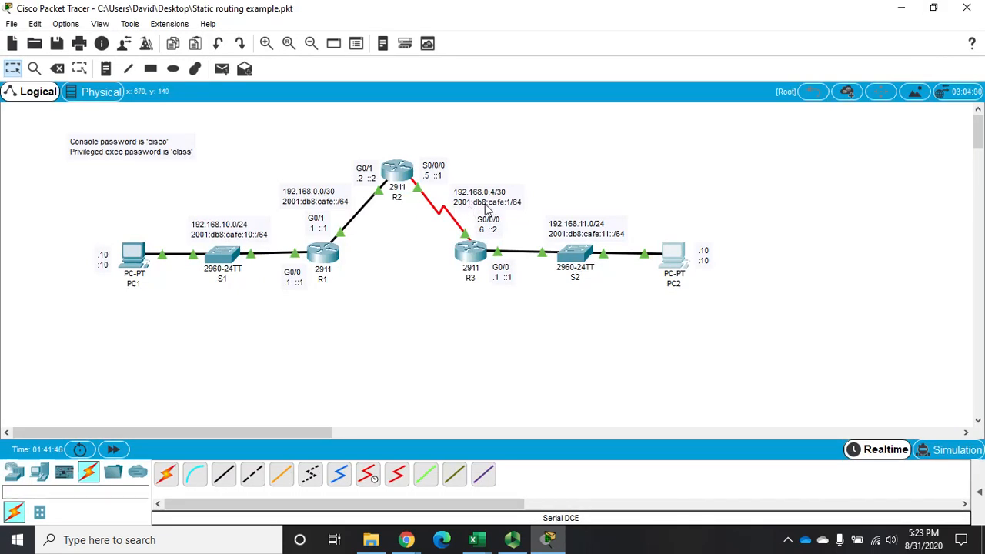
Open R2's command line and display its IPv6 routing table with "do sh ipv6 route".
click(400, 178)
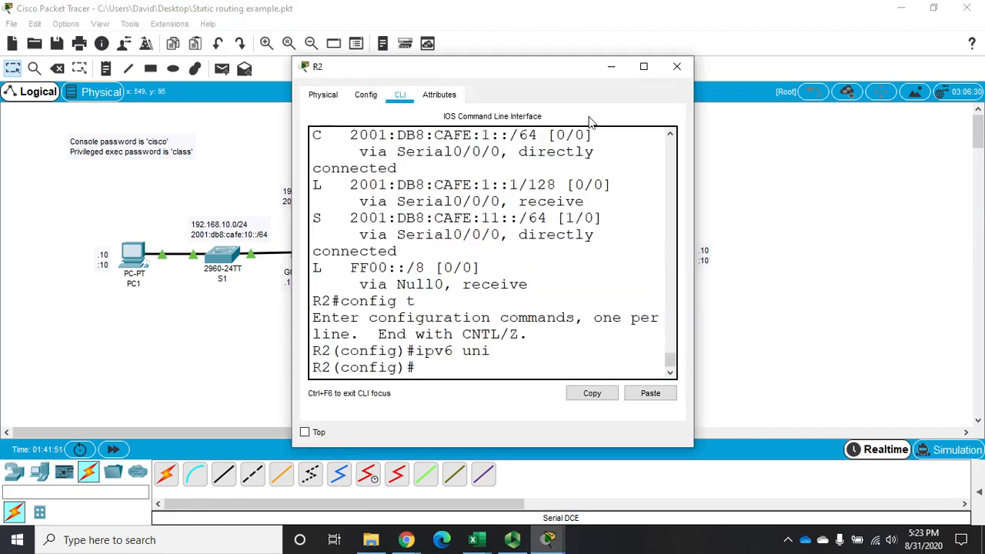
click(643, 66)
key(Return)
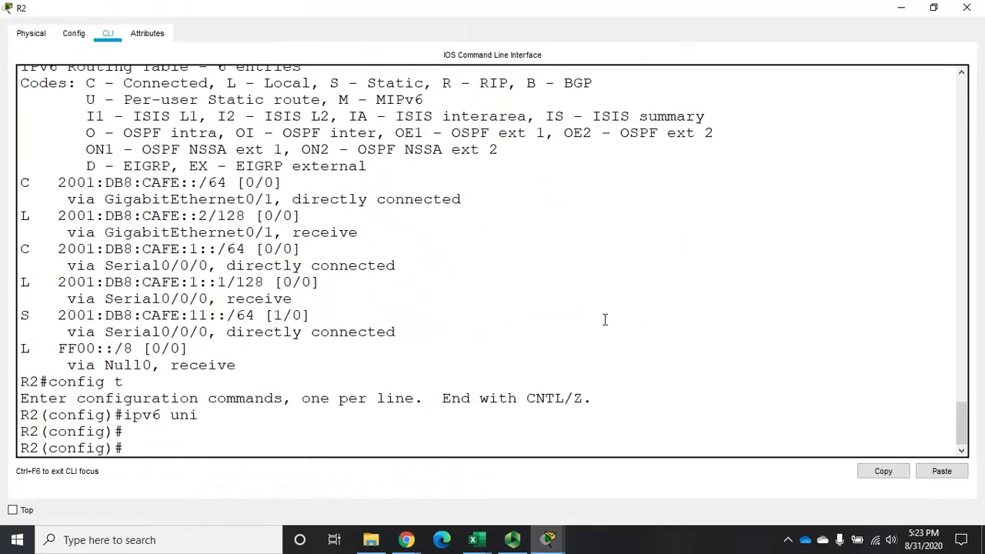
text(do sh ipv6 route)
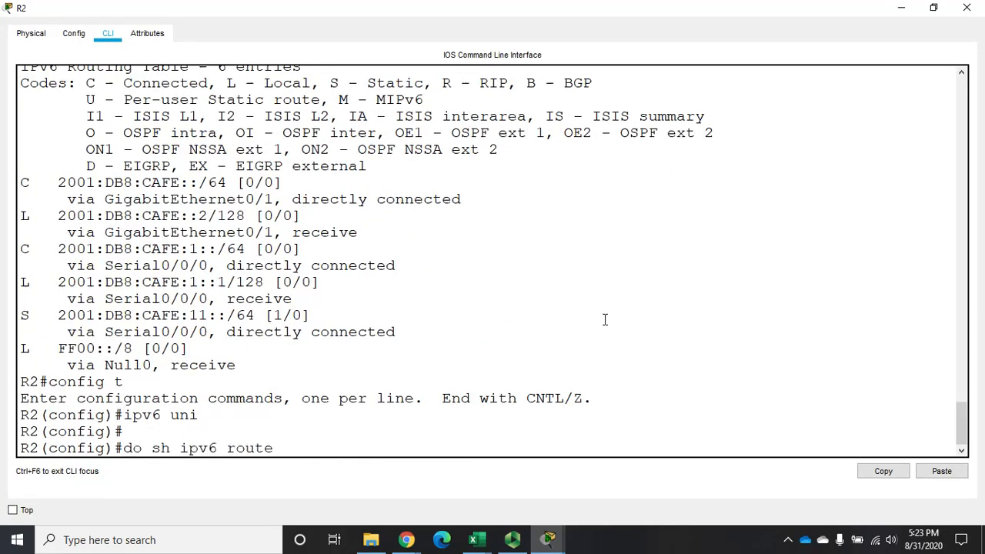
key(Return)
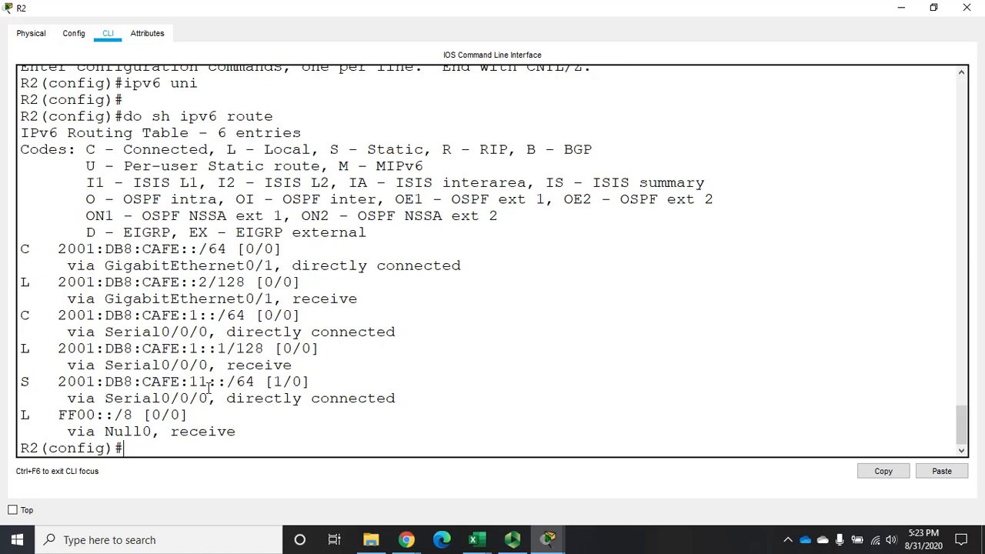
Add an IPv6 static route on R2 to 2001:db8:cafe:10::/64 with next hop 2001:db8:cafe::1.
text(ipv6 route 2001)
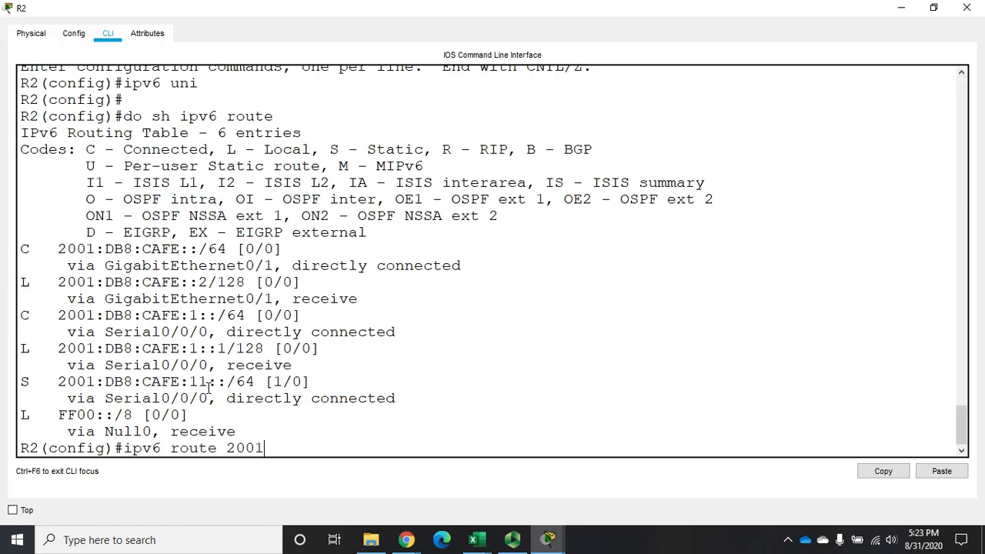
text(:db8:ca)
text(afe)
text(:10)
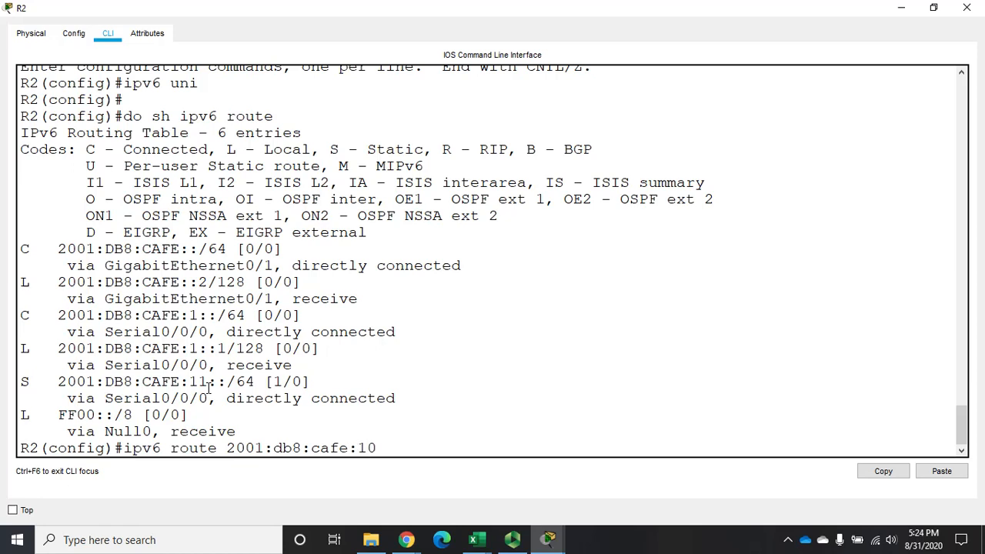
text(::/64)
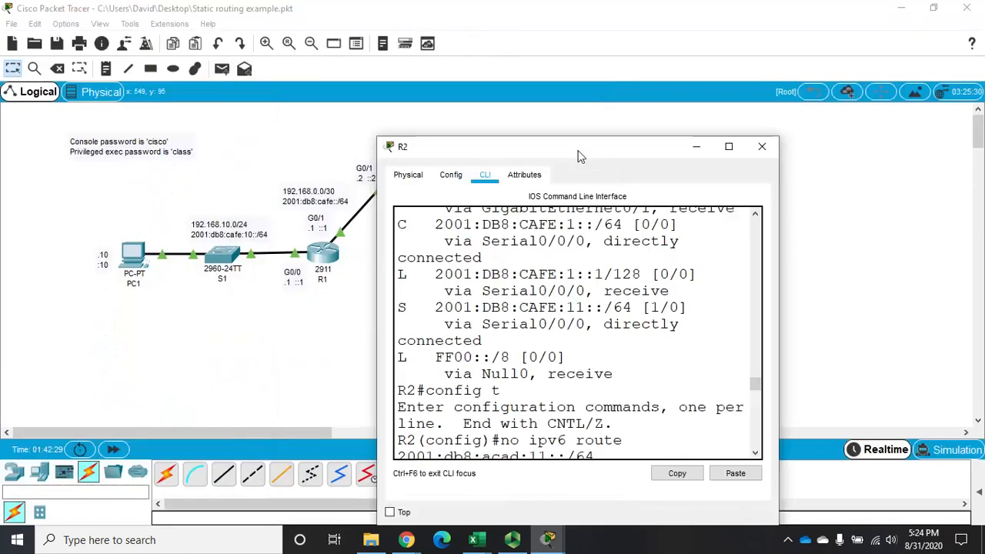
drag(577, 154, 706, 129)
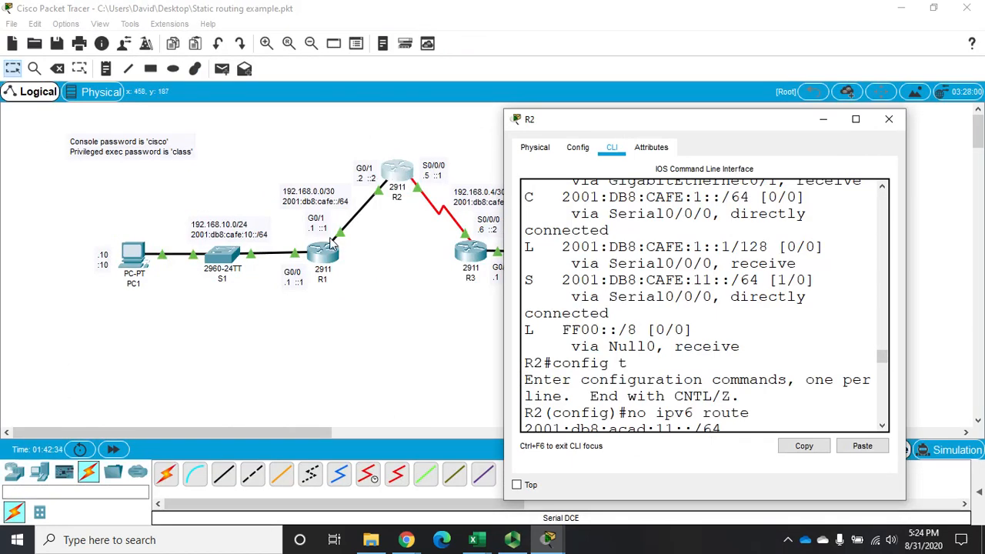
click(857, 121)
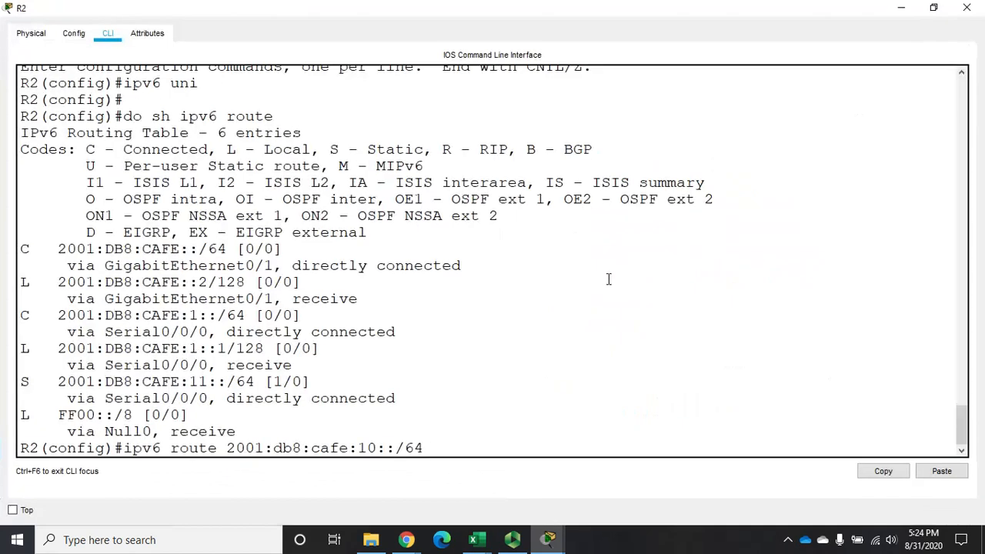
text(2001:)
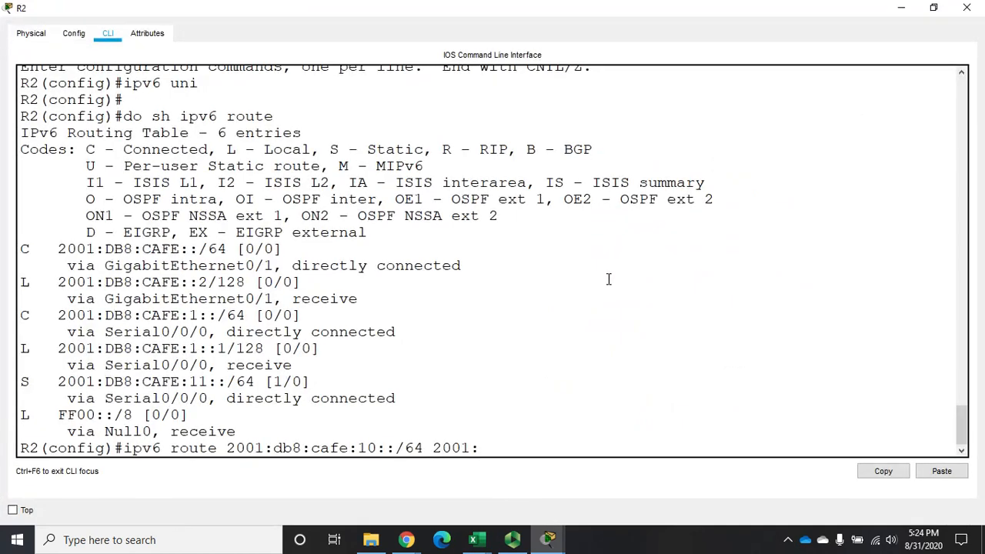
text(db8:cafe:1::1)
double_click(359, 15)
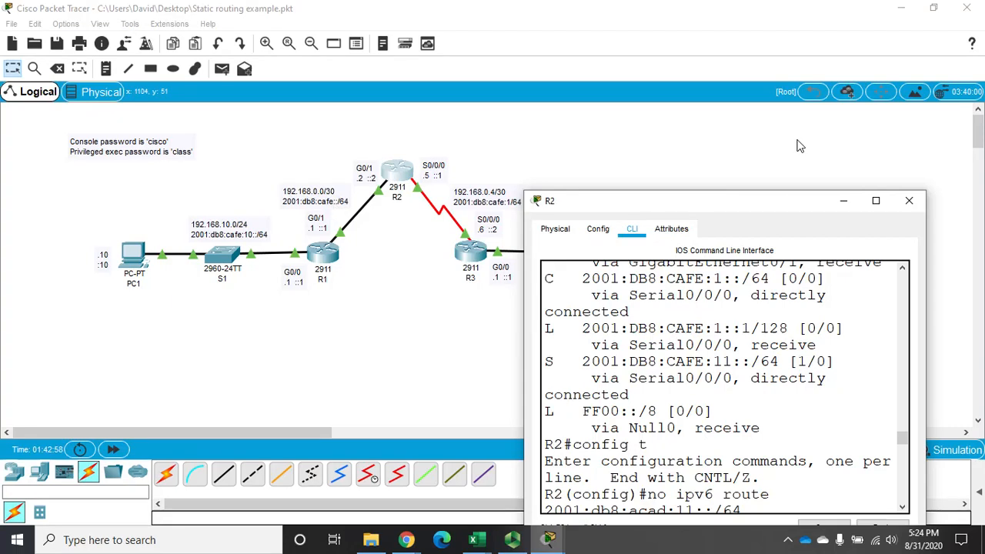
click(875, 203)
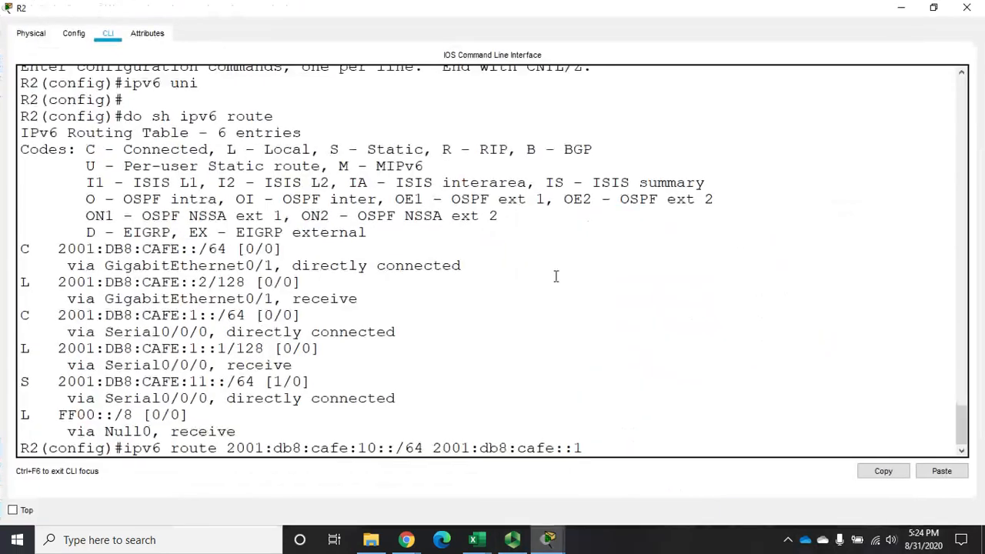
key(Return)
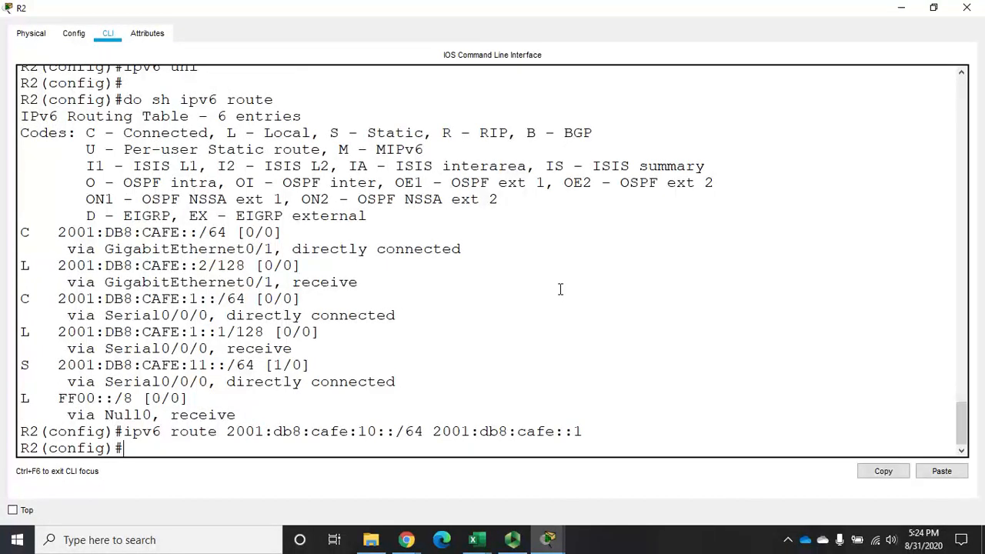
Exit global configuration mode on R2 and ping PC1 at 2001:db8:cafe:10::10.
text(exit)
key(Return)
key(Return)
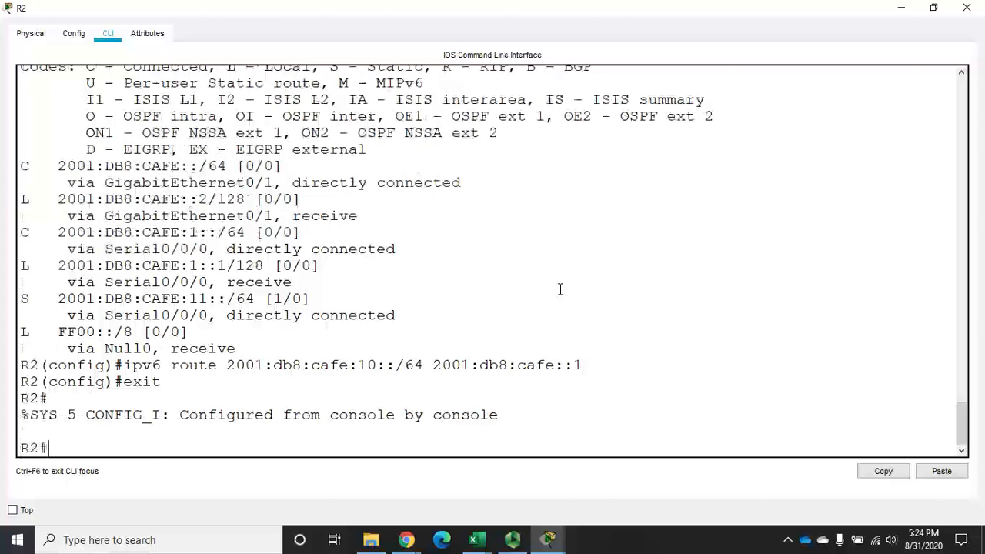
text(ping )
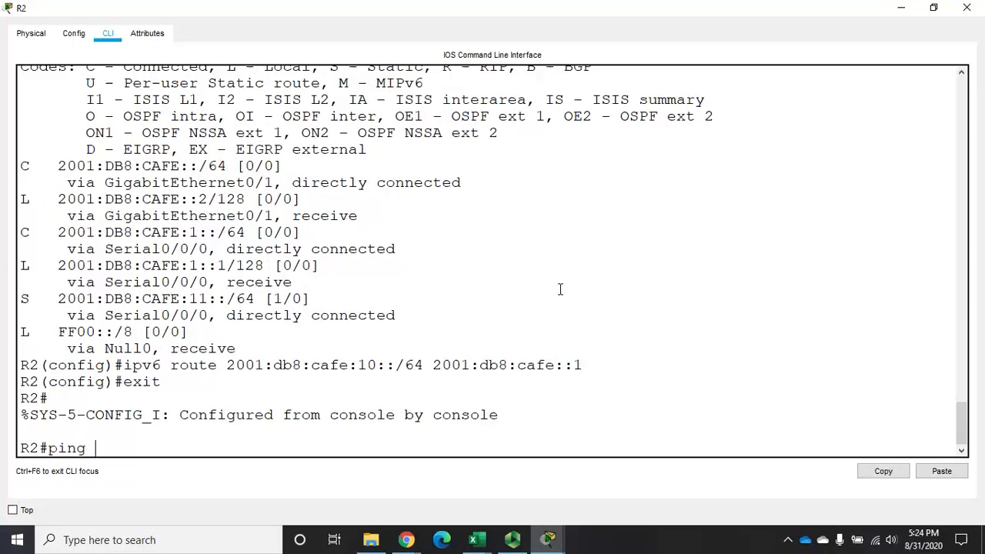
text(2001:db8:cafe:10)
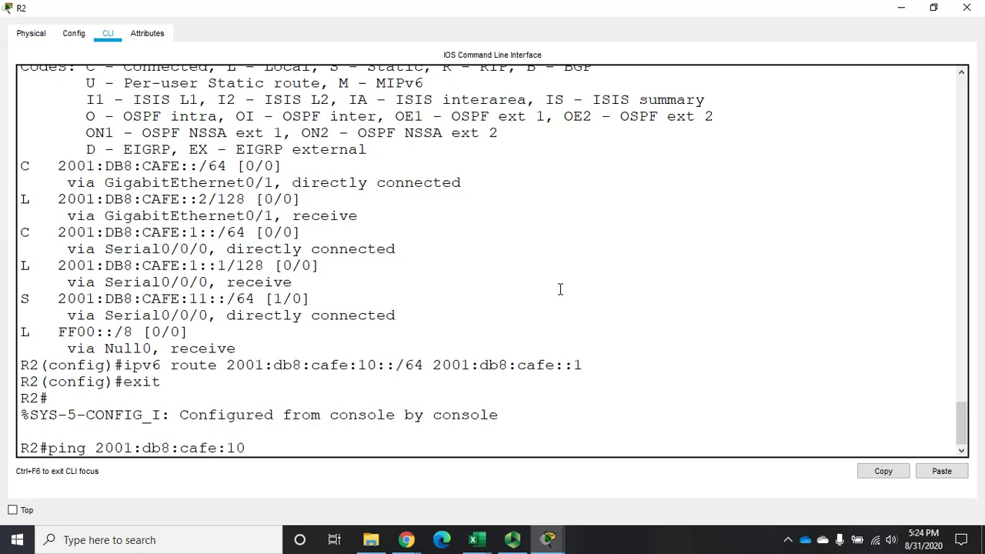
text(::10)
key(Return)
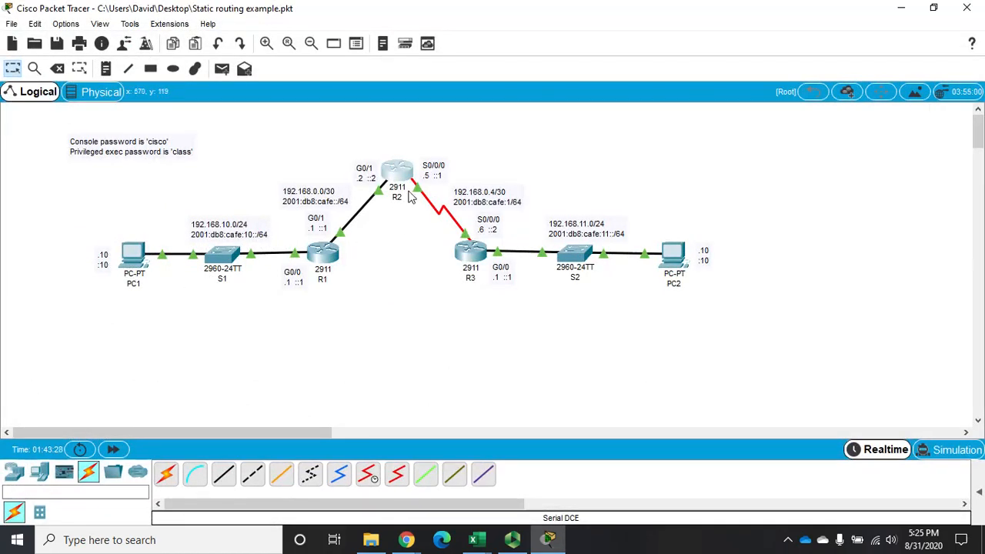
Reopen PC2's command prompt, repeat the ping to PC1 at 2001:db8:cafe:10::10 and close PC2's window.
click(668, 259)
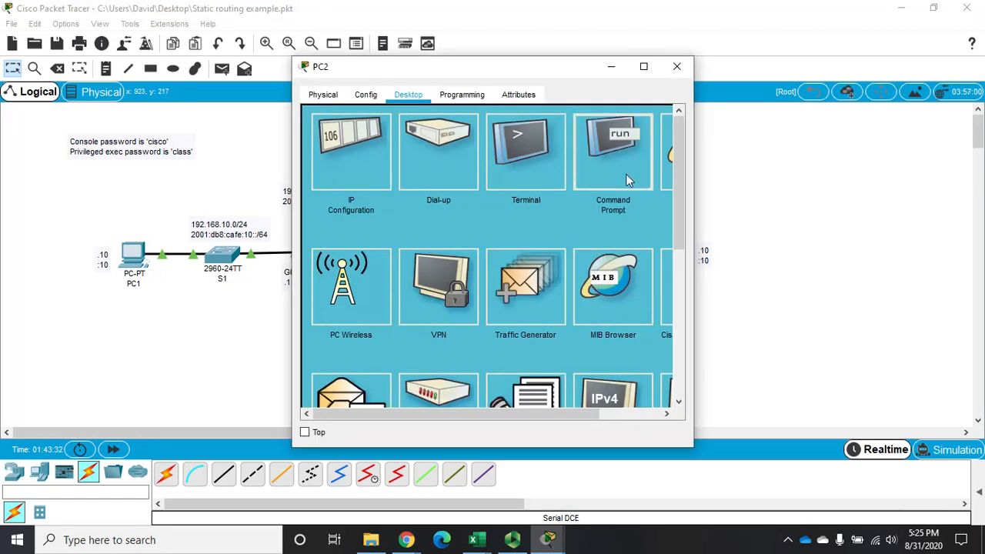
click(615, 154)
click(645, 68)
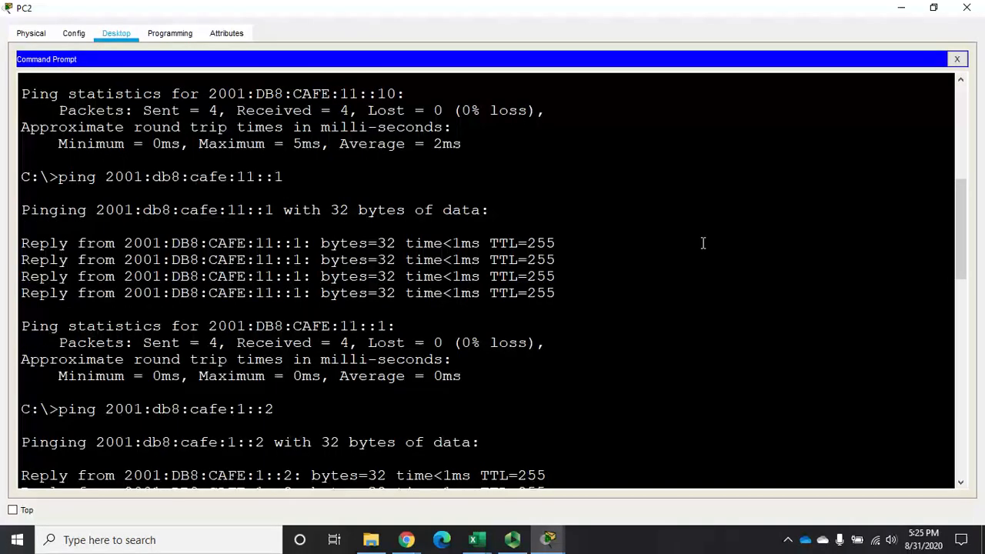
scroll(703, 241, down, 10)
key(Up)
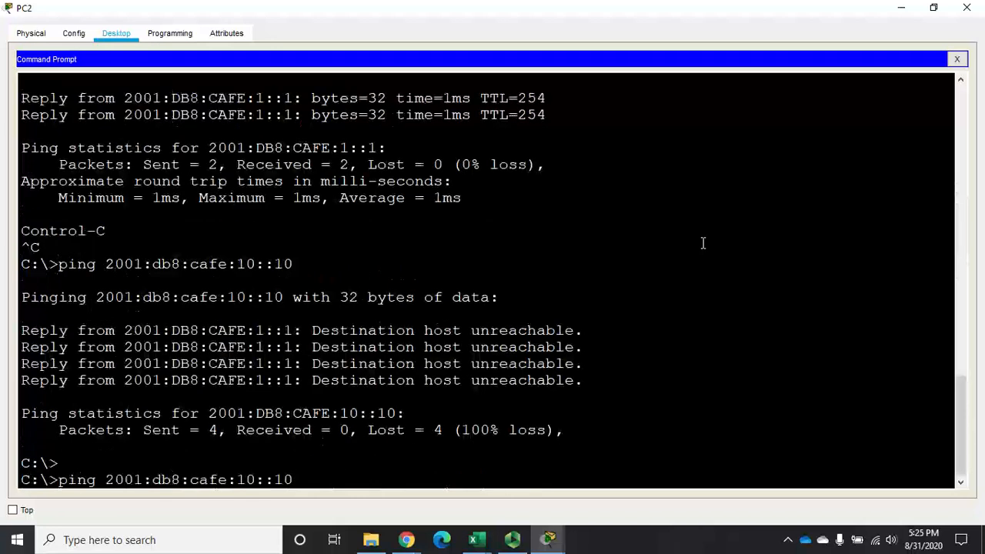
key(Return)
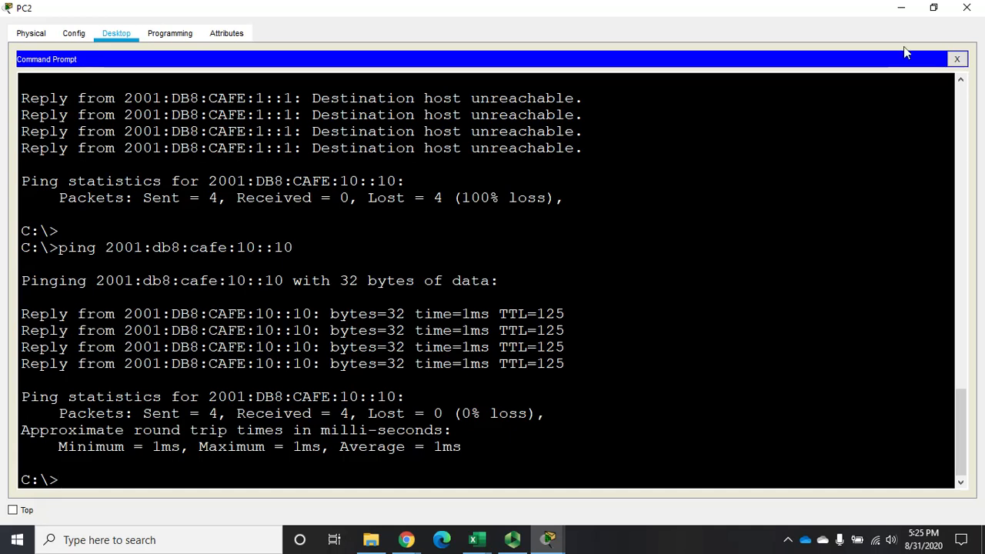
click(966, 9)
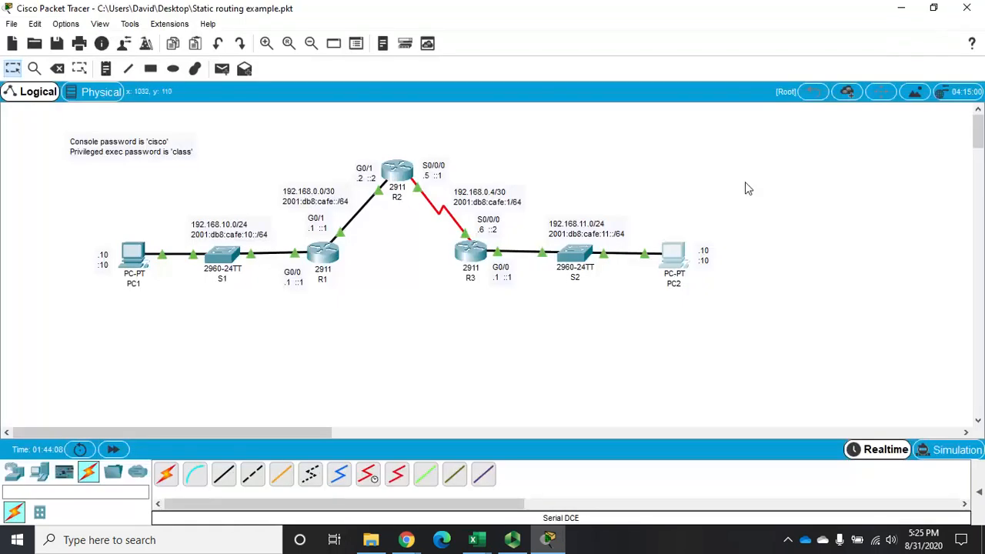